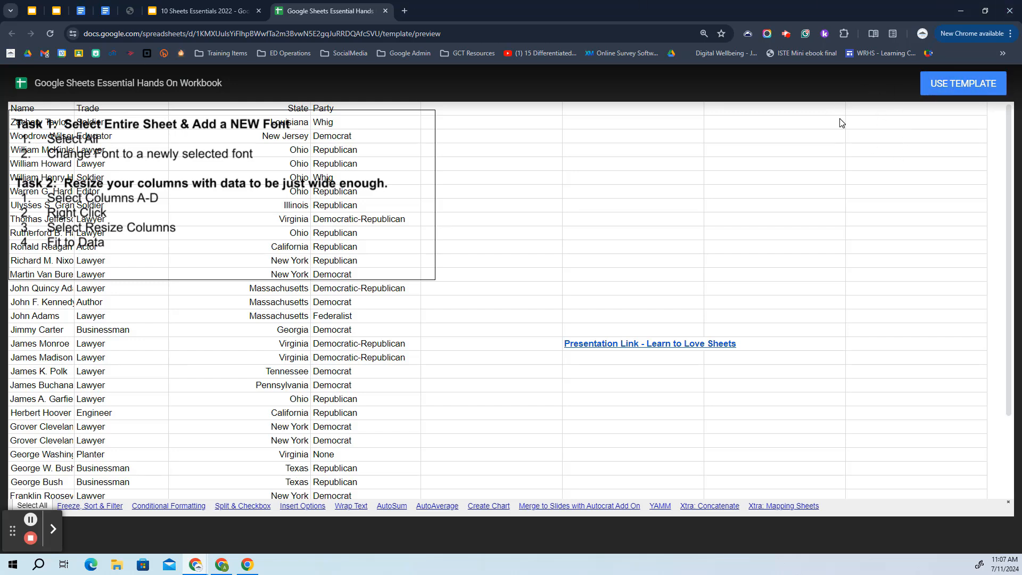
- Create a copy of the Google Sheets Essential Hands On Workbook template and show the "#1 Select All" slide of the presentation
left_click(968, 86)
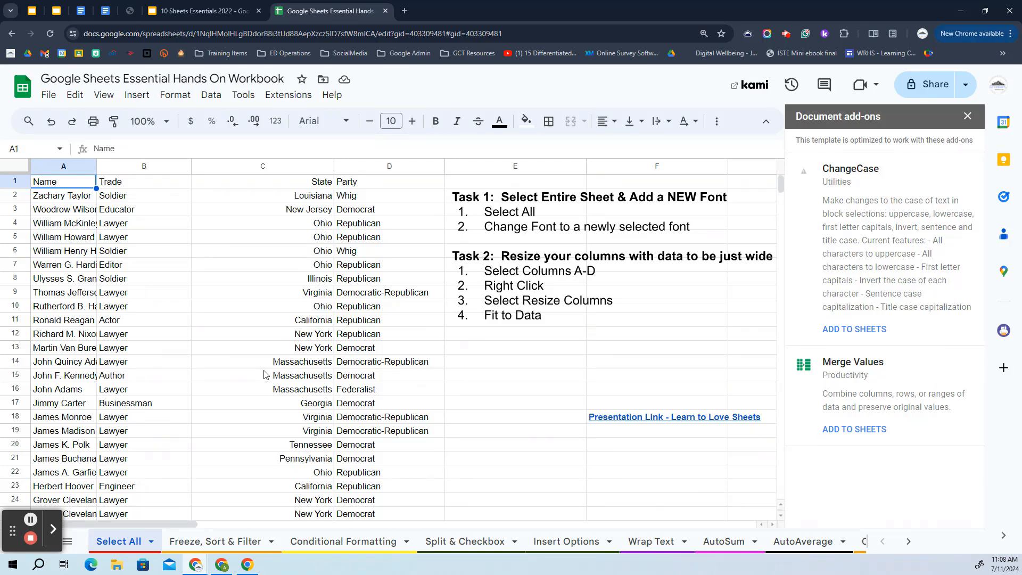
left_click(220, 10)
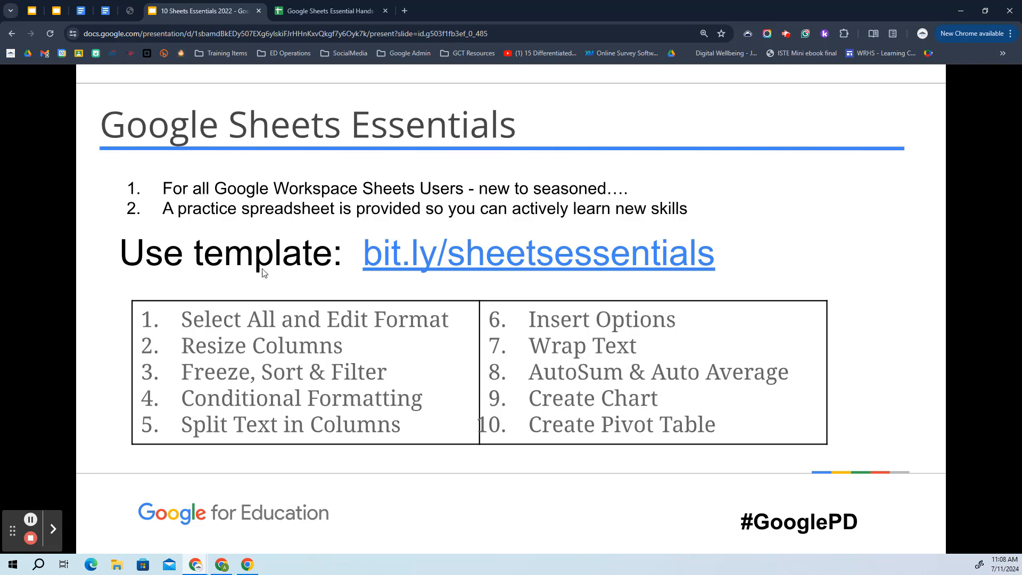
left_click(313, 475)
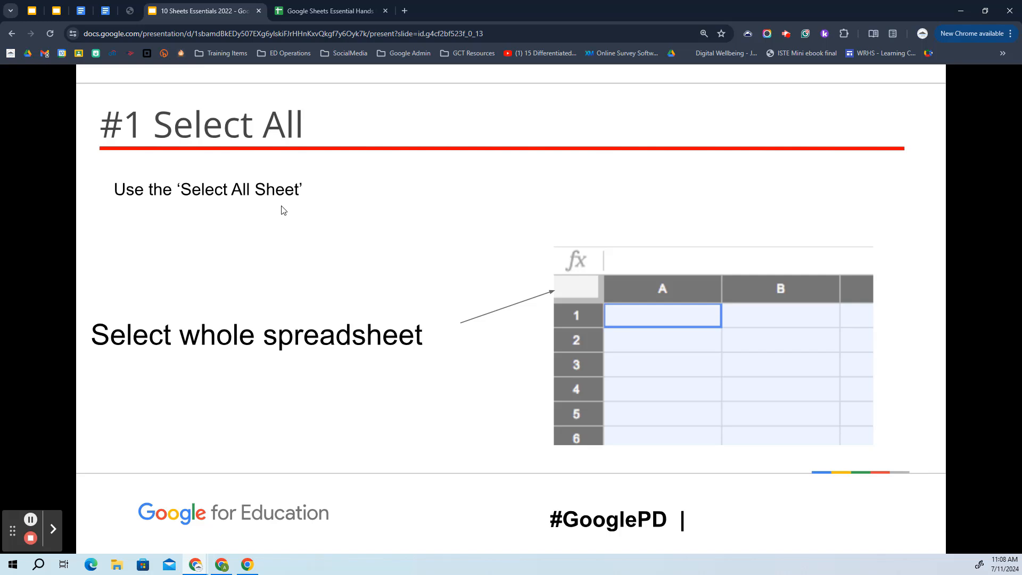
- Select the entire Select All sheet in the workbook and bring up the "#1a Add & Apply New Fonts" slide
left_click(323, 8)
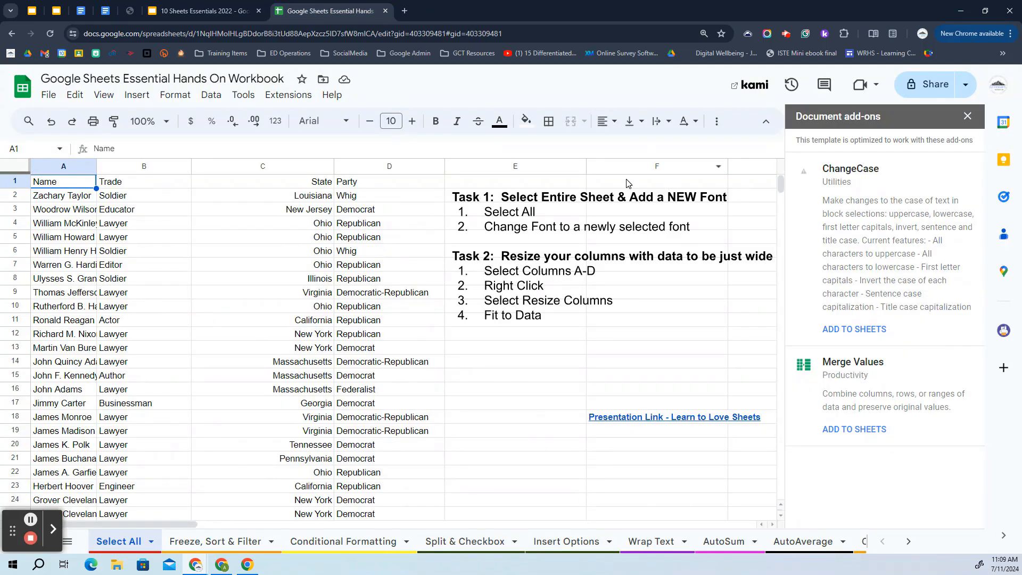
left_click(22, 169)
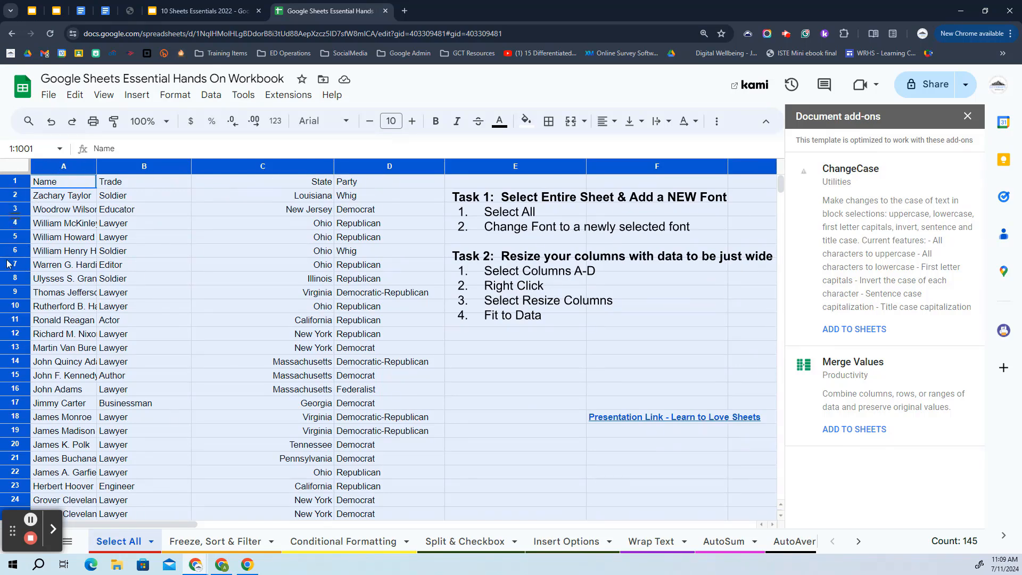
left_click(221, 11)
left_click(343, 236)
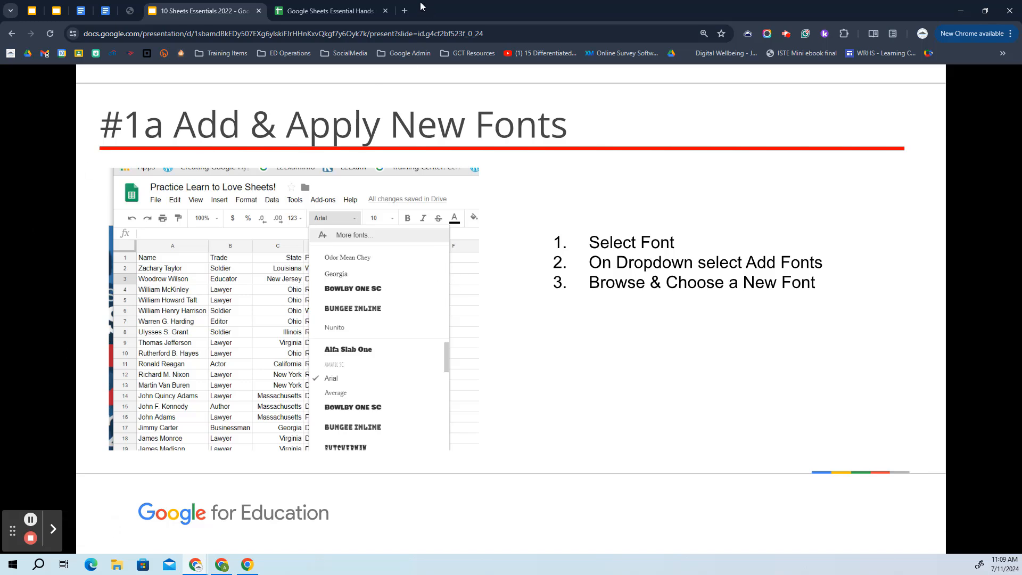
- Browse more fonts filtered to Display and sorted by Trending, and apply Margarine to the whole selected sheet
left_click(308, 10)
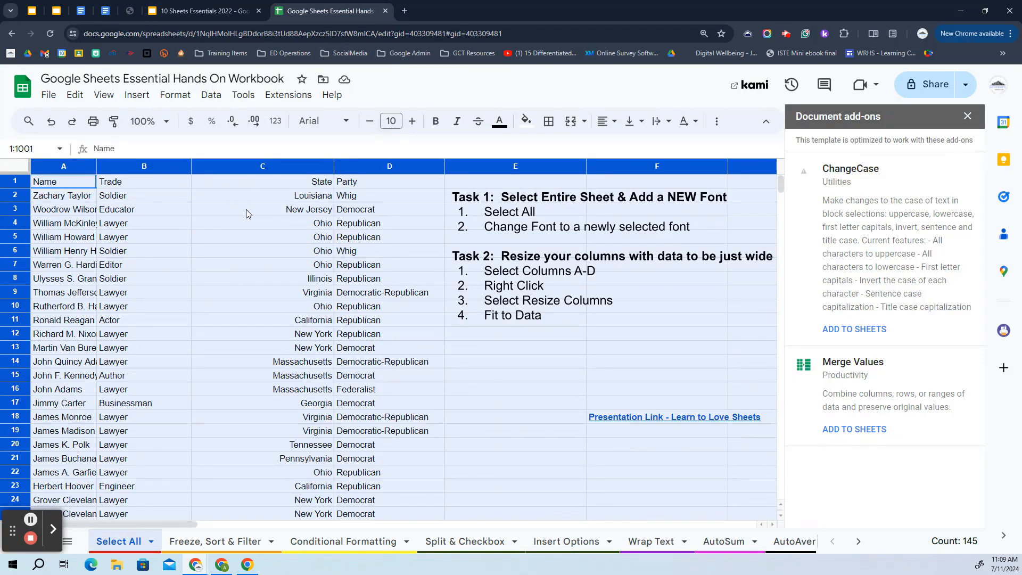
left_click(329, 124)
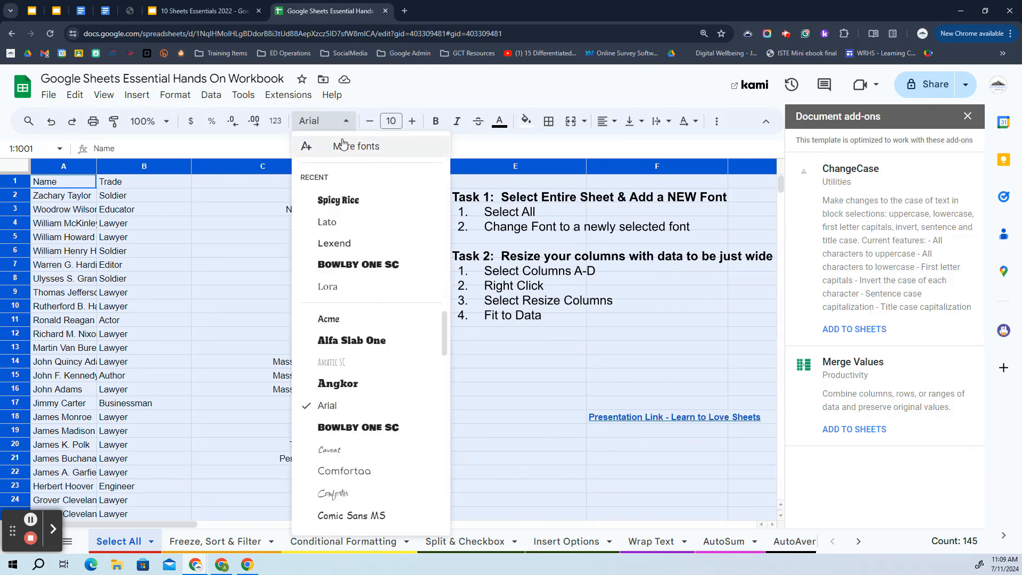
left_click(344, 145)
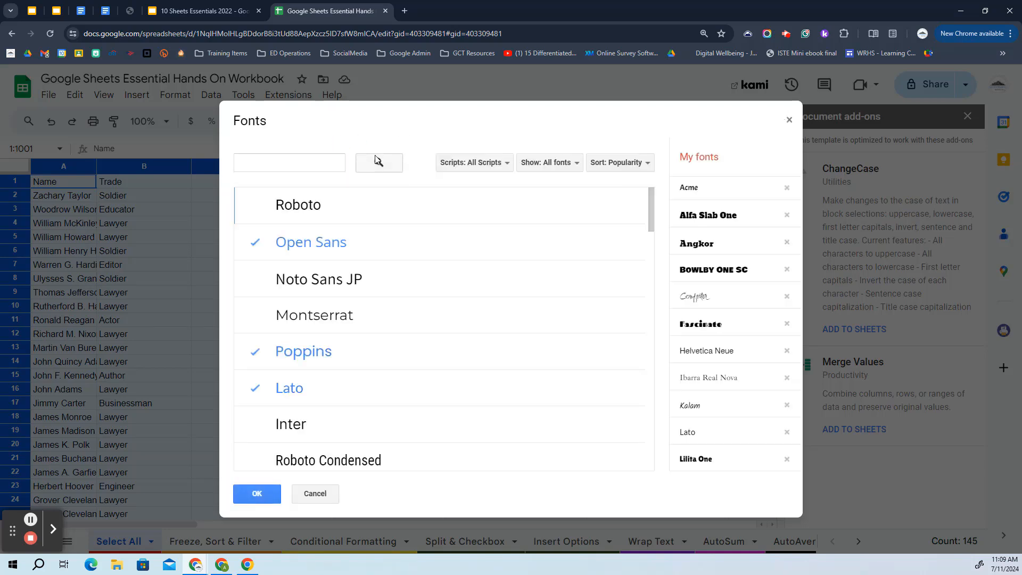
left_click(576, 164)
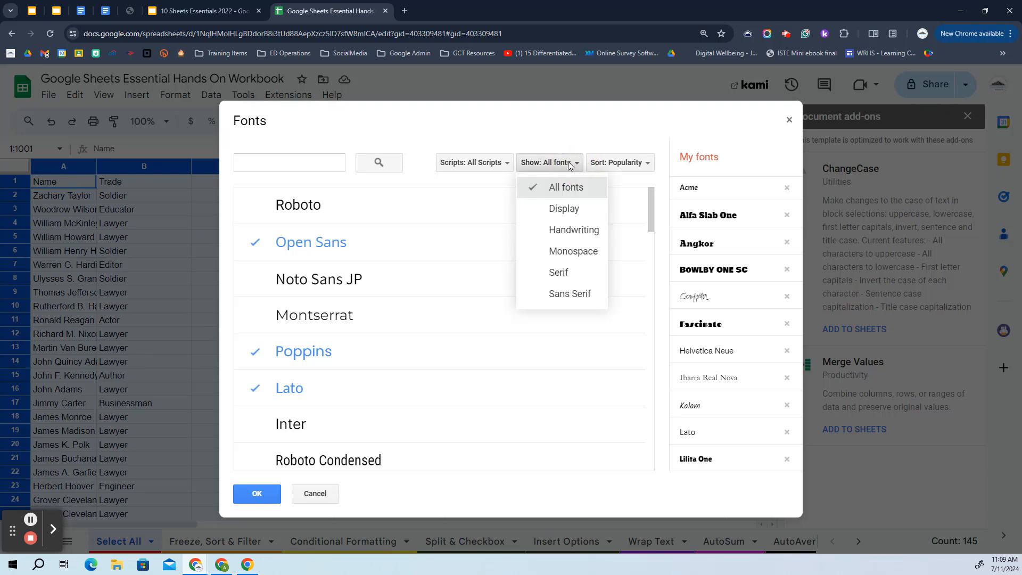
left_click(565, 210)
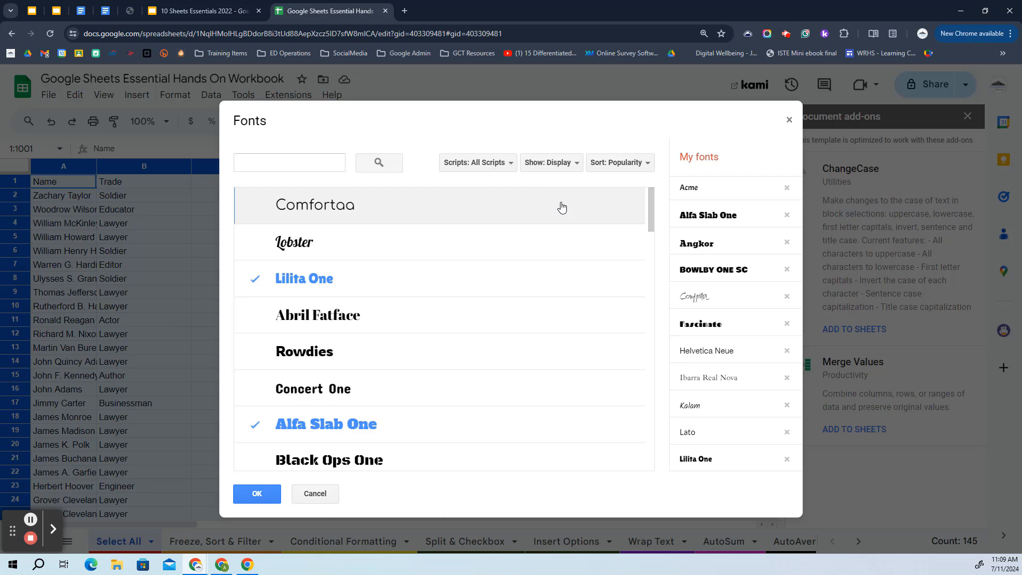
left_click(614, 167)
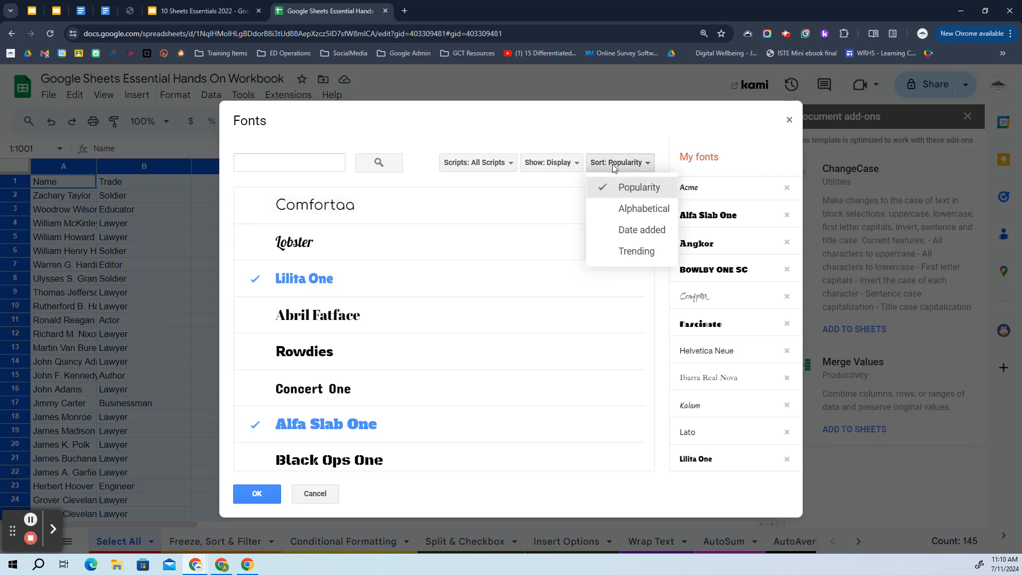
left_click(637, 252)
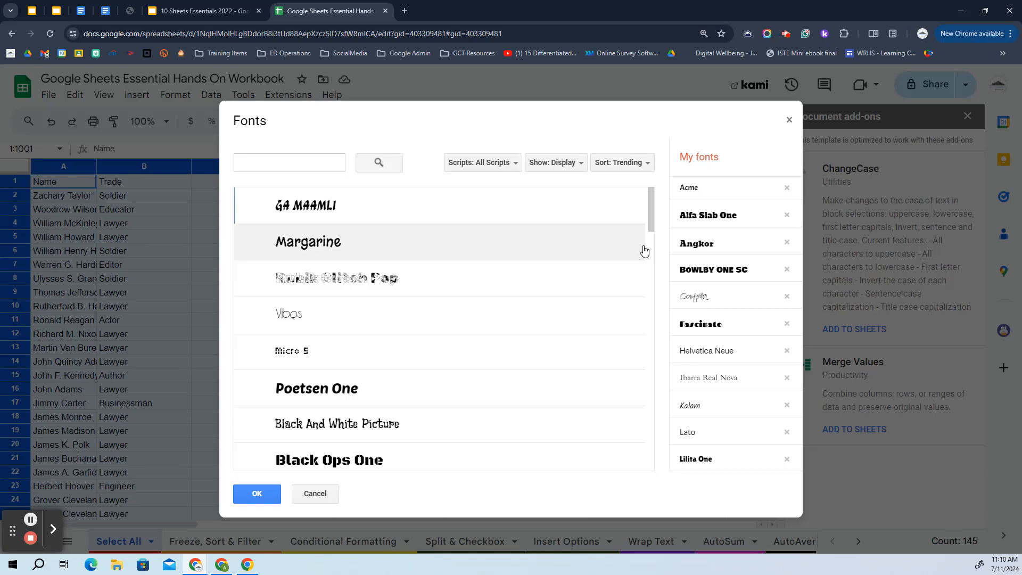
left_click(338, 239)
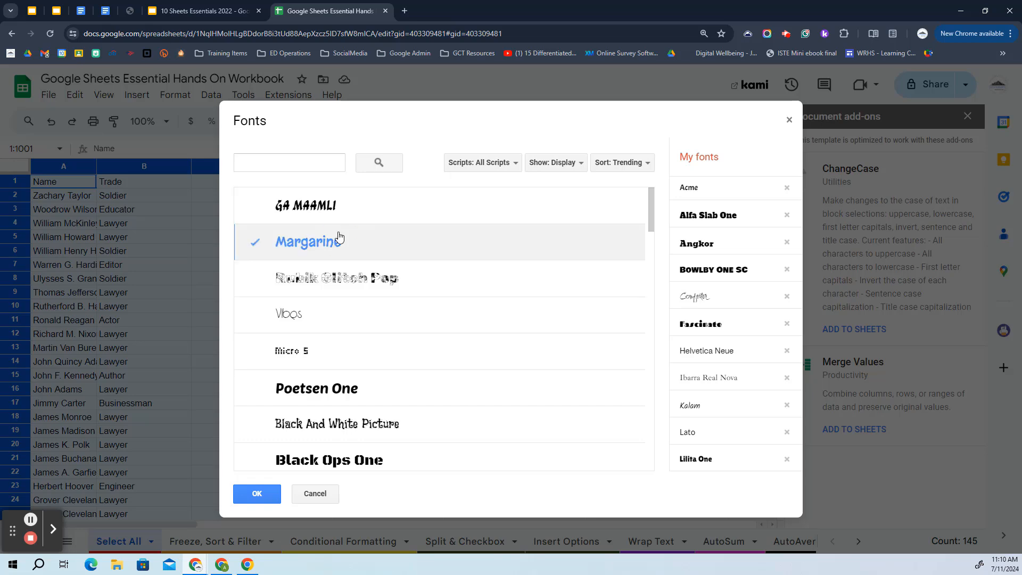
left_click(257, 494)
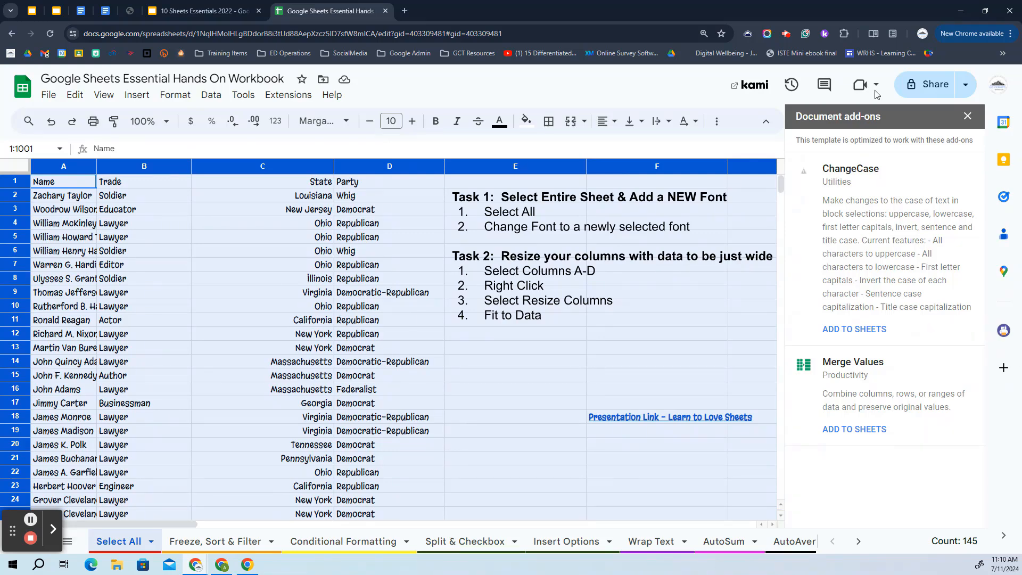
- Close the document add-ons suggestions and bring up the "#2 Resize Columns to Fit Data EXACTLY" slide
left_click(967, 116)
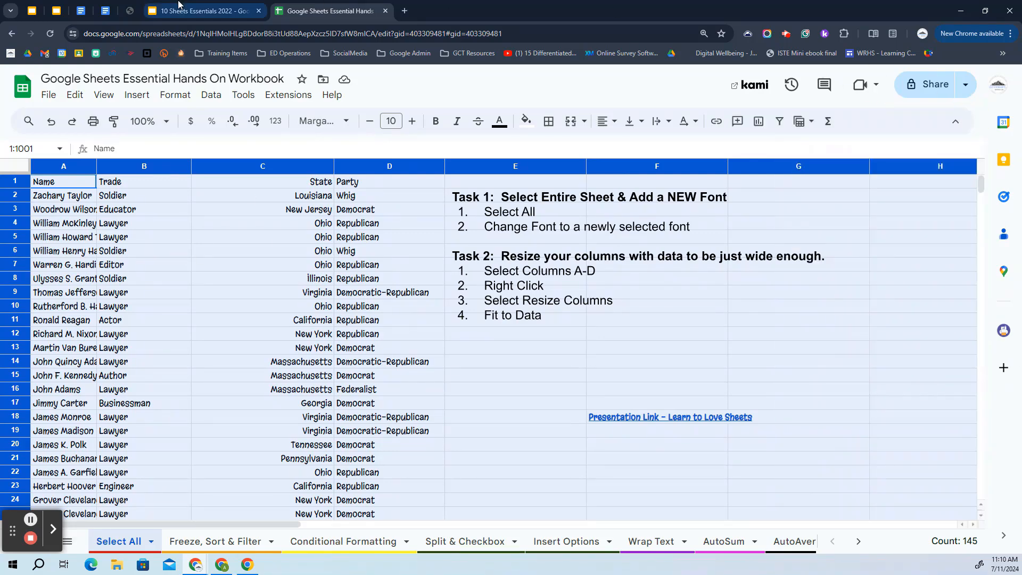
left_click(202, 11)
left_click(527, 385)
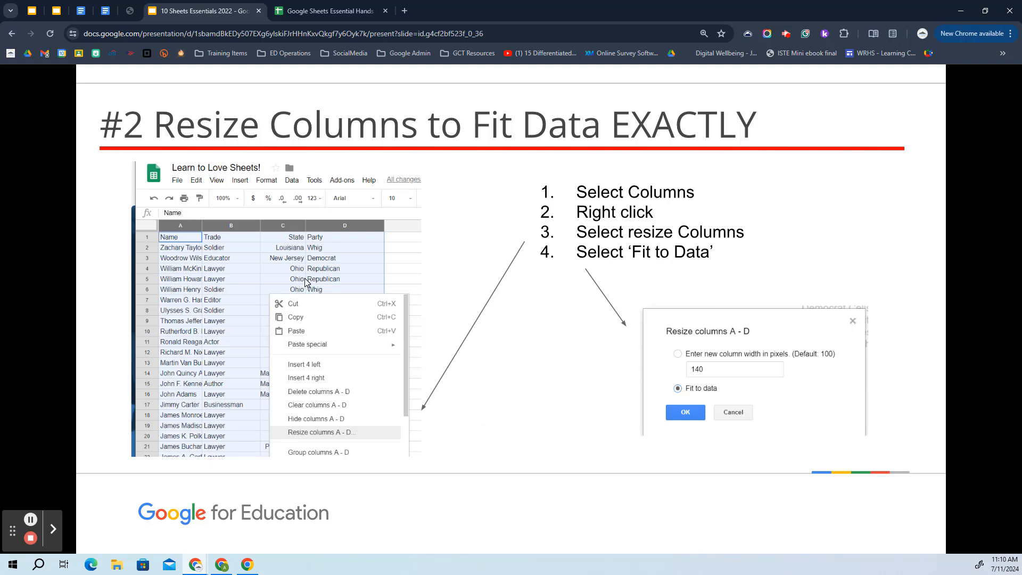
- Resize columns A through D of the Select All sheet with the Fit to data option
left_click(318, 5)
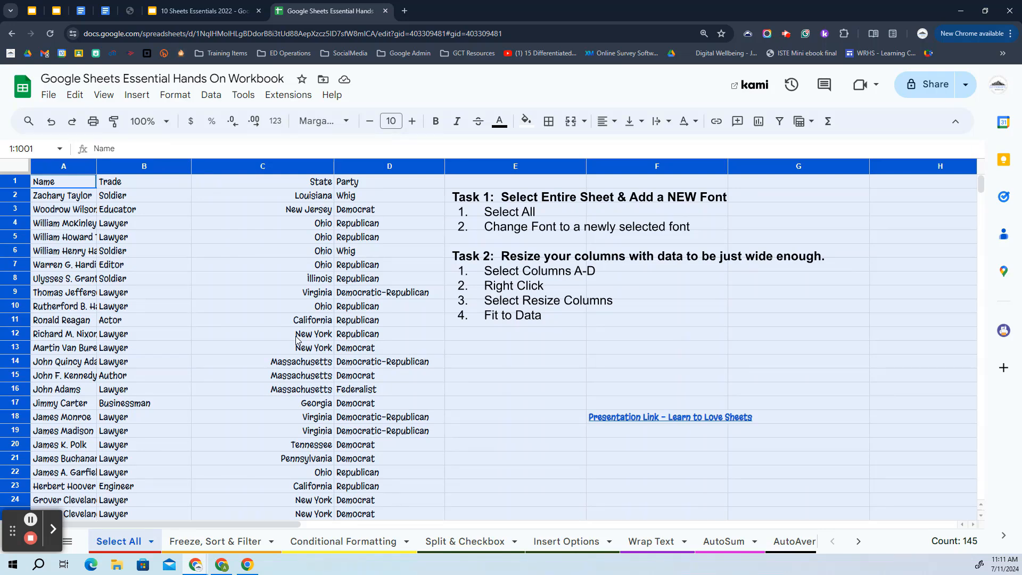
left_click(282, 367)
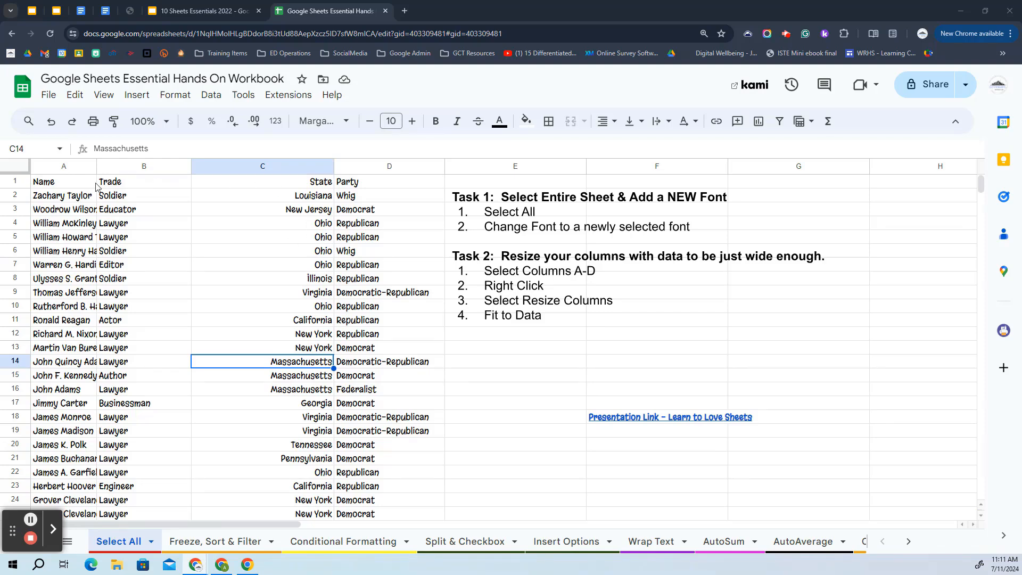
left_click_drag(69, 166, 399, 196)
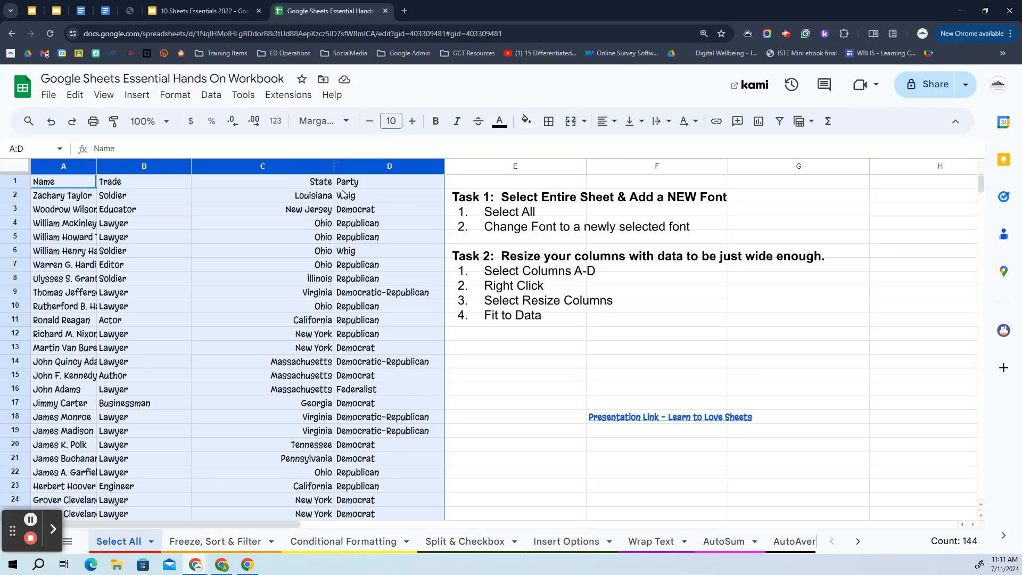
left_click(280, 284)
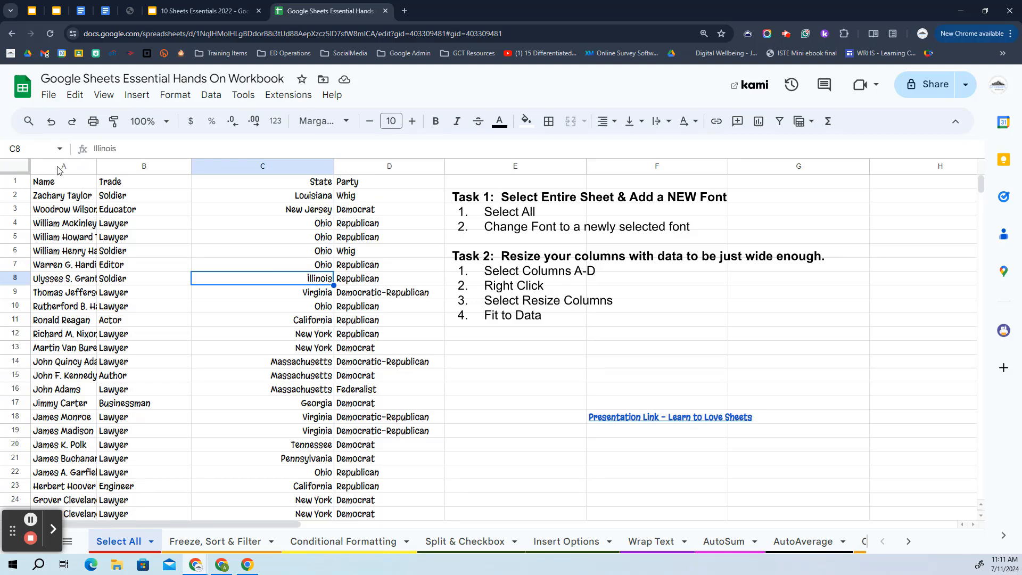
left_click_drag(58, 170, 367, 198)
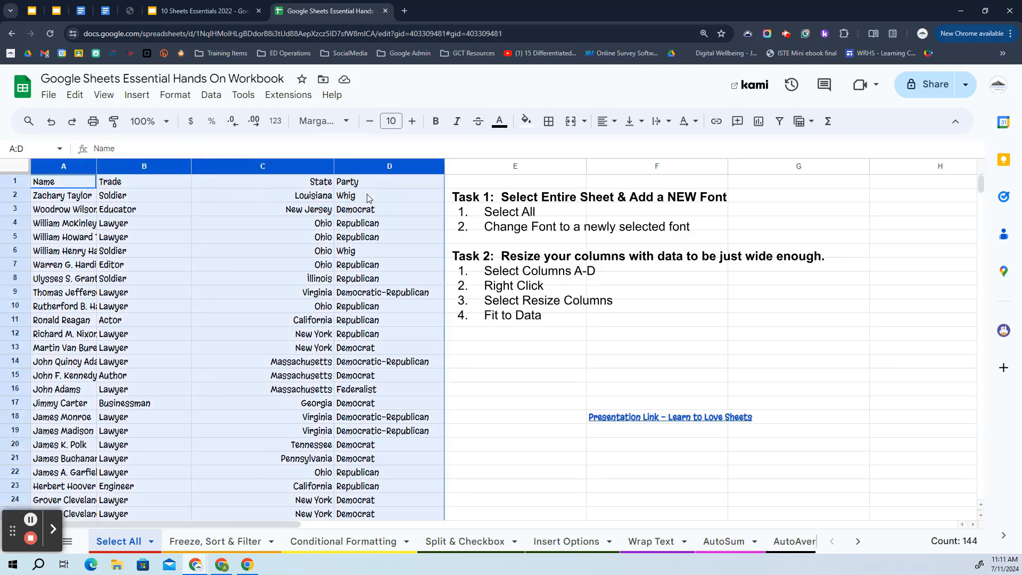
right_click(199, 201)
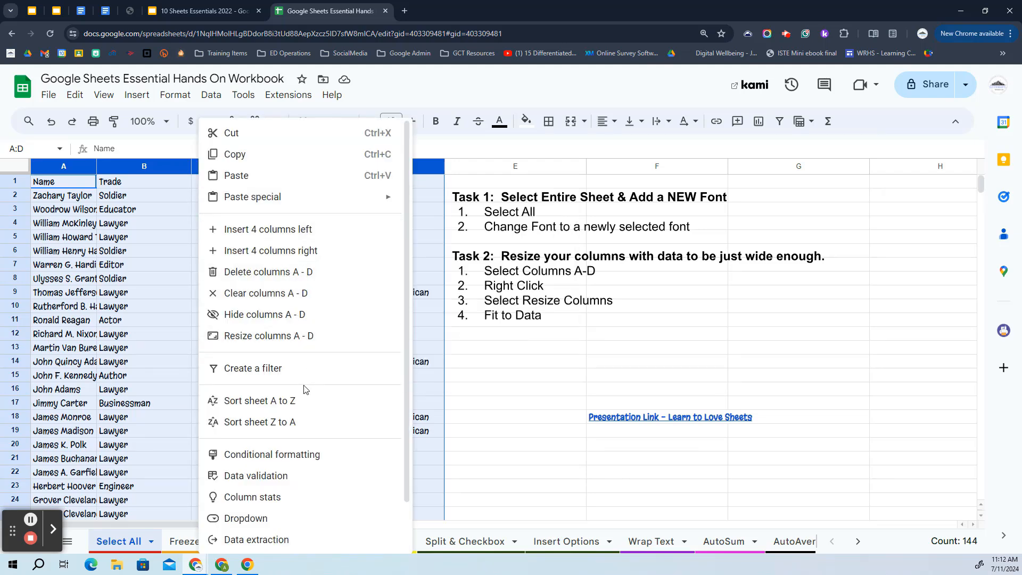
left_click(276, 336)
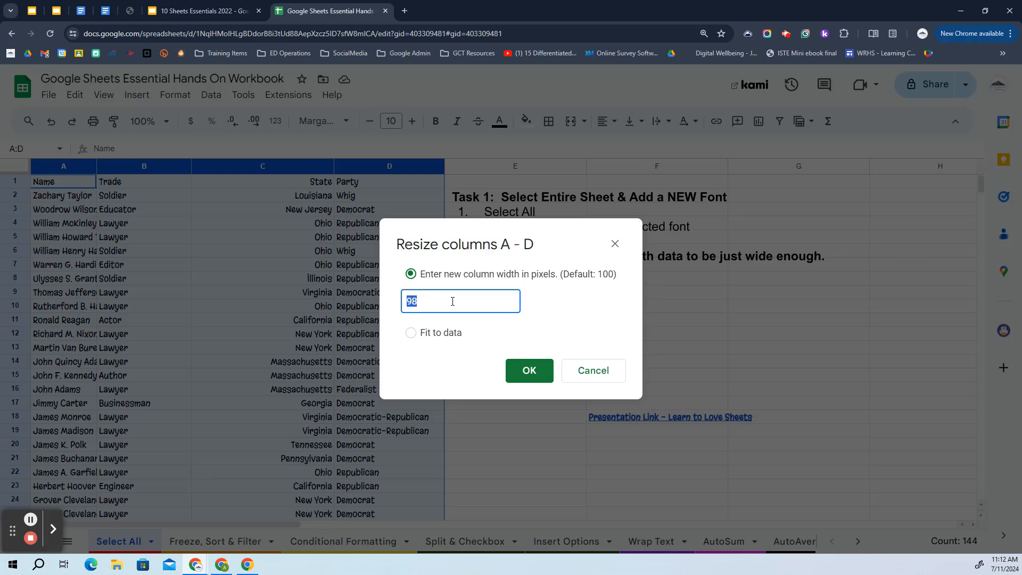
left_click(433, 338)
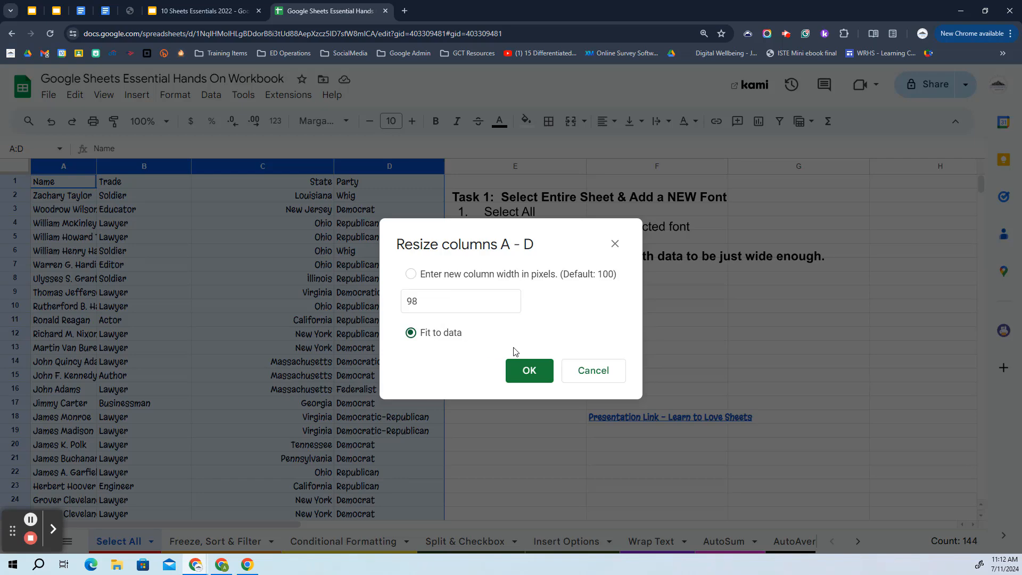
left_click(529, 371)
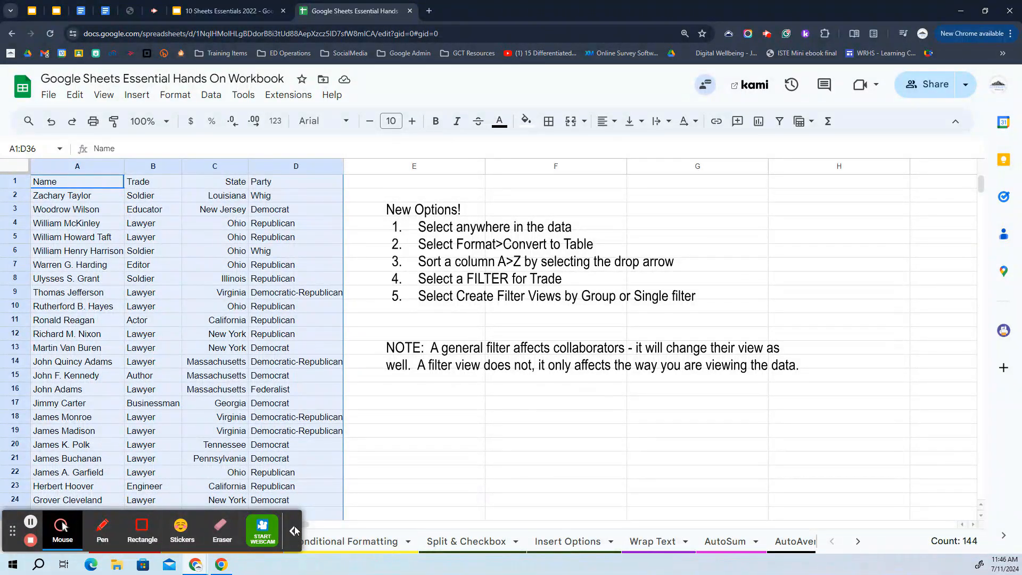
- Review the "#3 Table, Sort & Filter Views" slide and convert the data on the Freeze, Sort & Filter sheet to a table
left_click(293, 528)
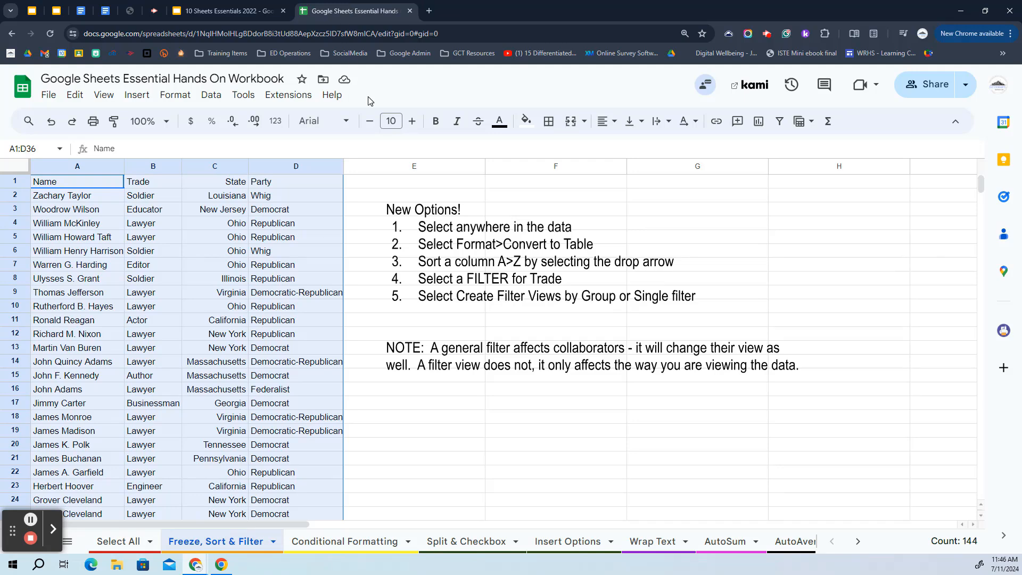
left_click(234, 10)
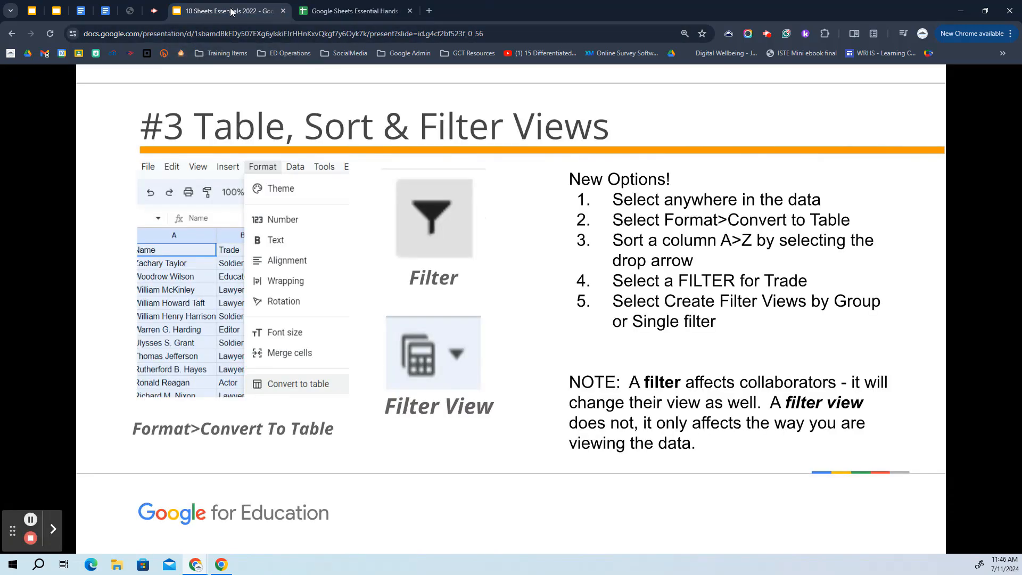
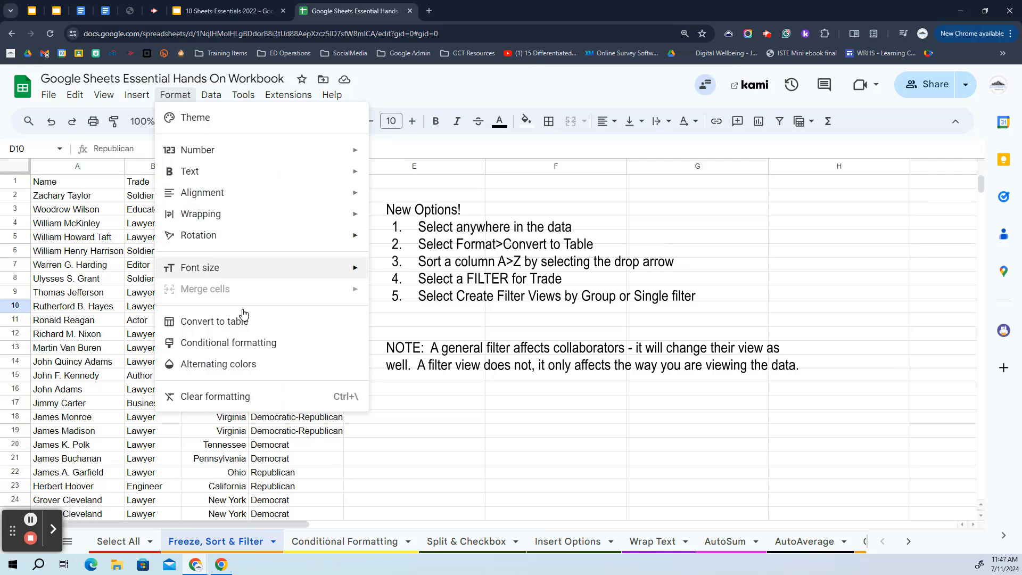
left_click(241, 321)
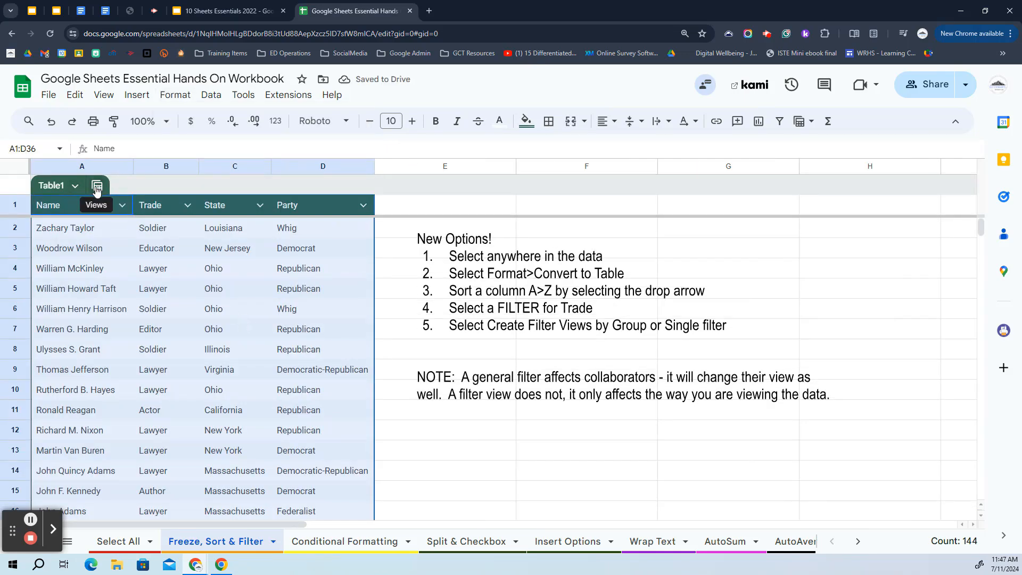
- Customize the table's color with the custom gold shade #d2aa12
left_click(75, 186)
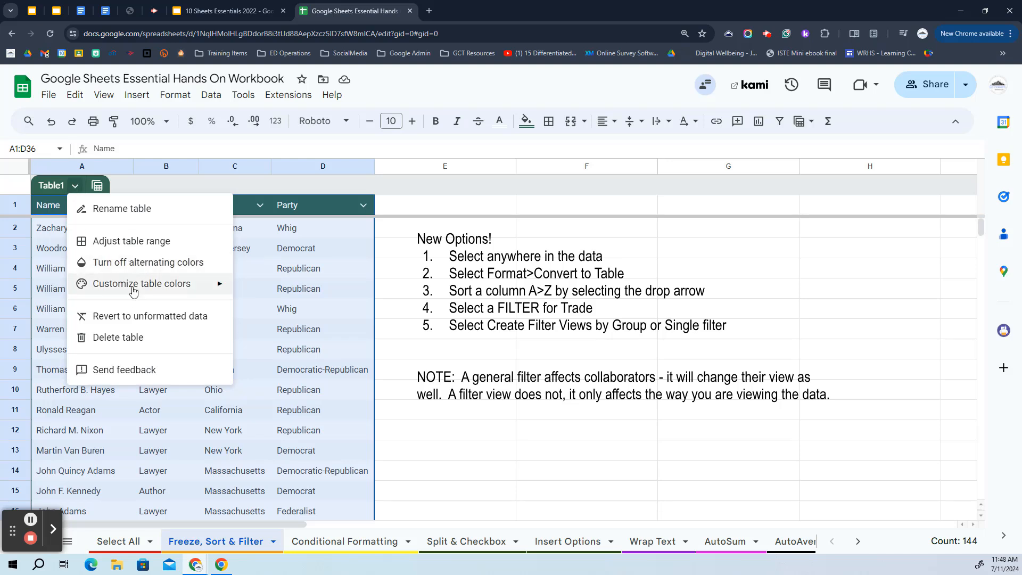
mouse_move(131, 292)
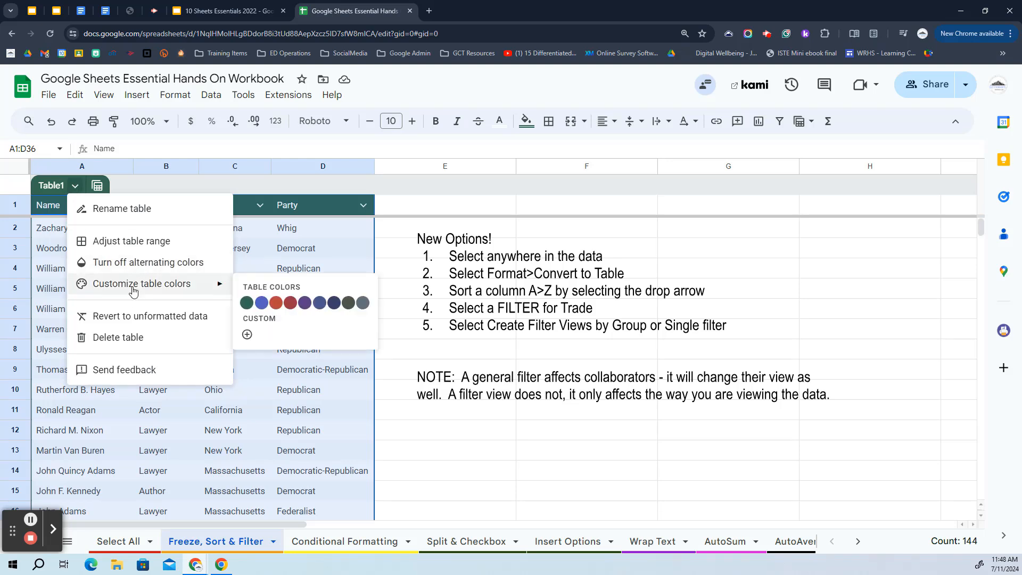
left_click(248, 335)
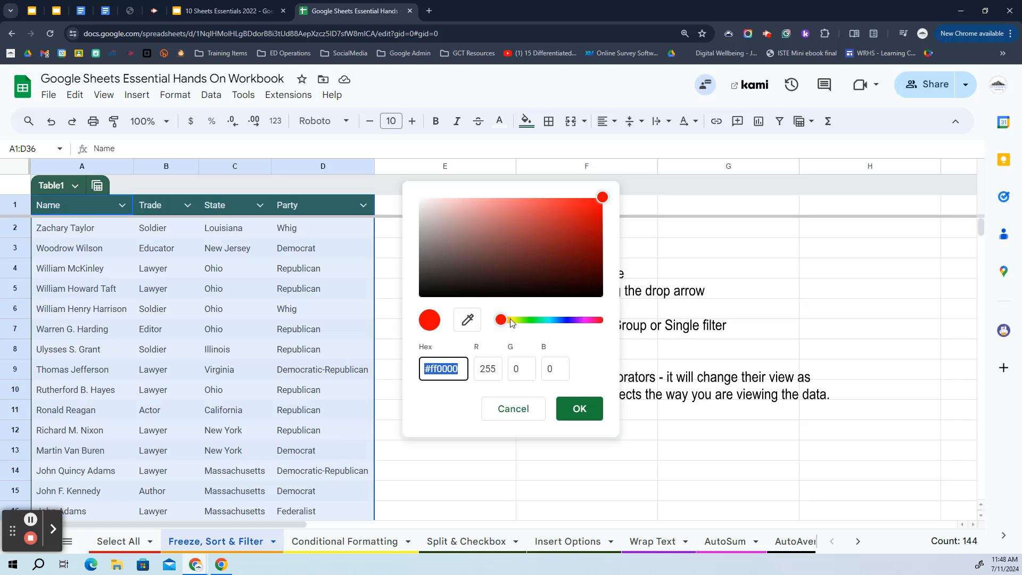
left_click_drag(502, 320, 515, 323)
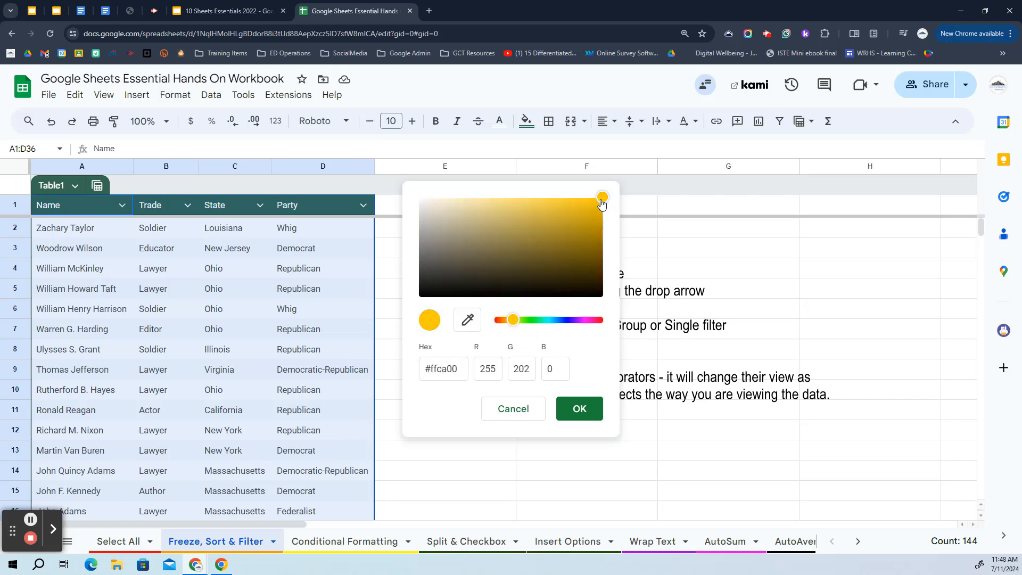
left_click(584, 223)
left_click_drag(586, 227, 586, 215)
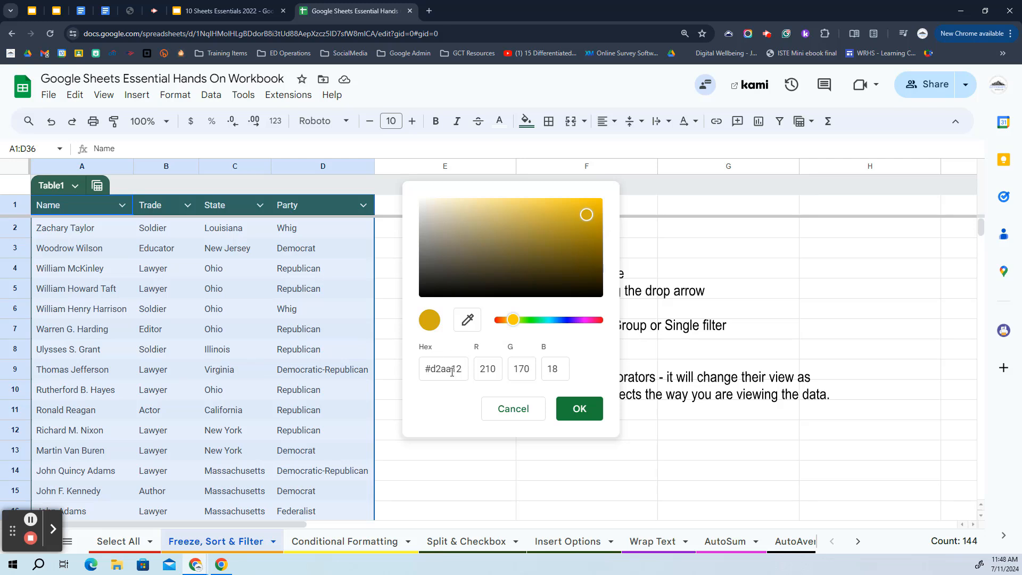
left_click(591, 411)
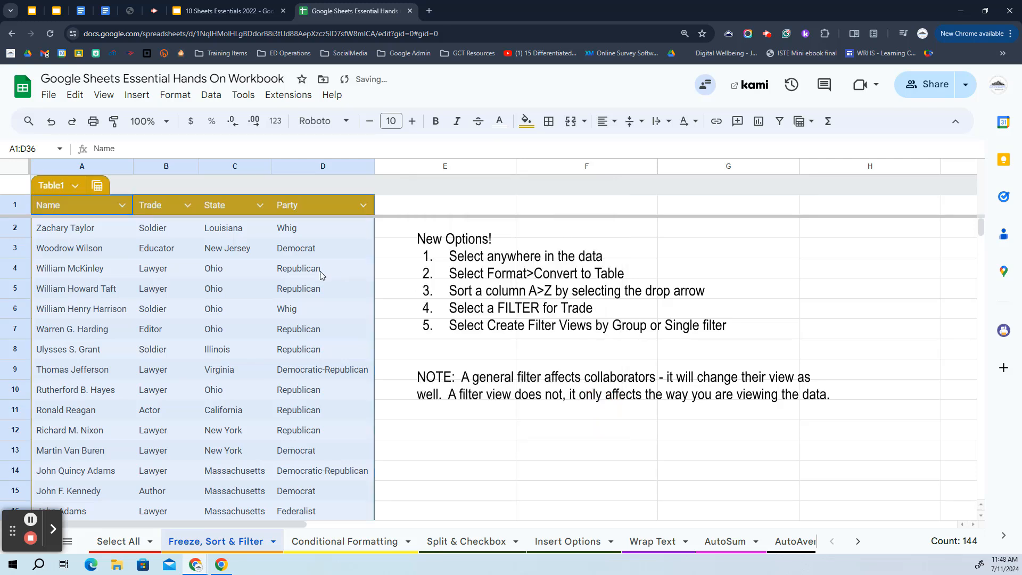
- Delete the table together with its data and undo the deletion
left_click(77, 186)
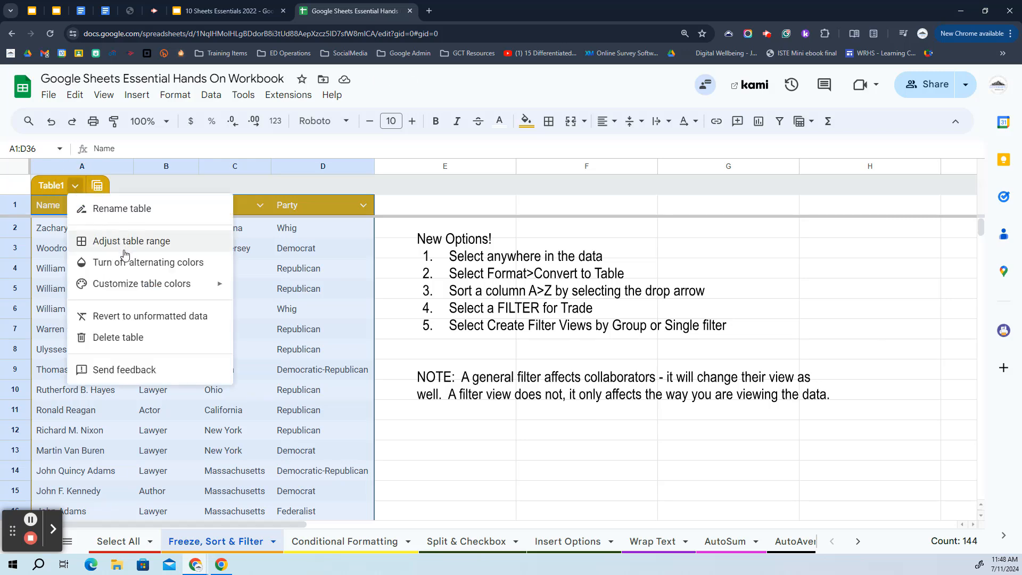
left_click(144, 339)
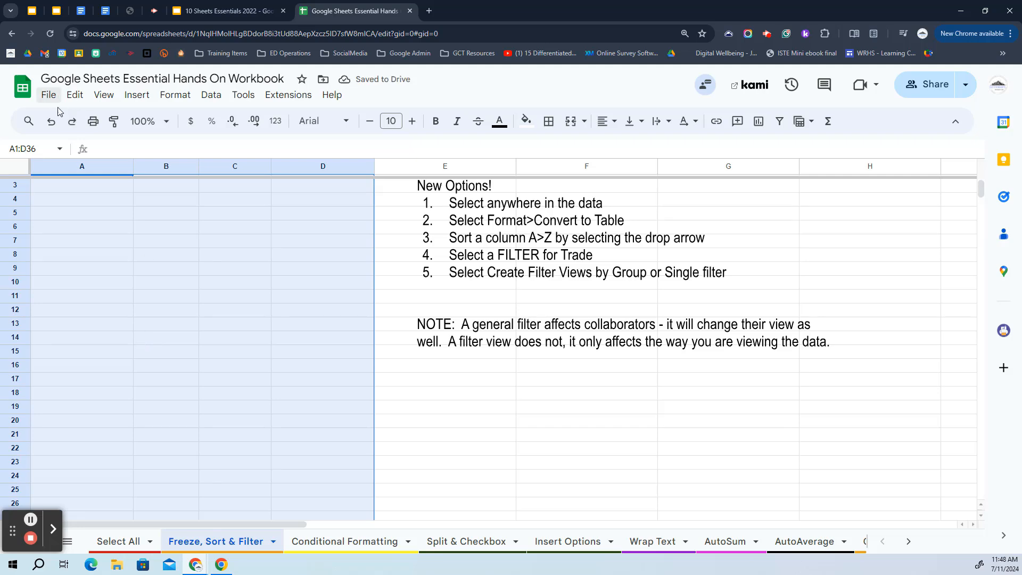
left_click(51, 122)
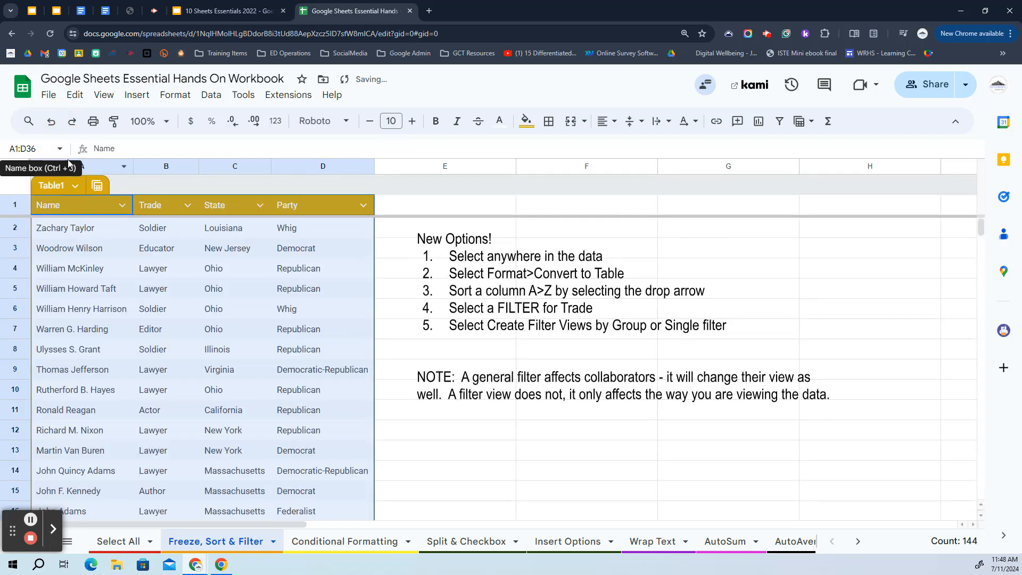
- Revert the table to unformatted data and convert the range A1:D36 to a table again
left_click(76, 186)
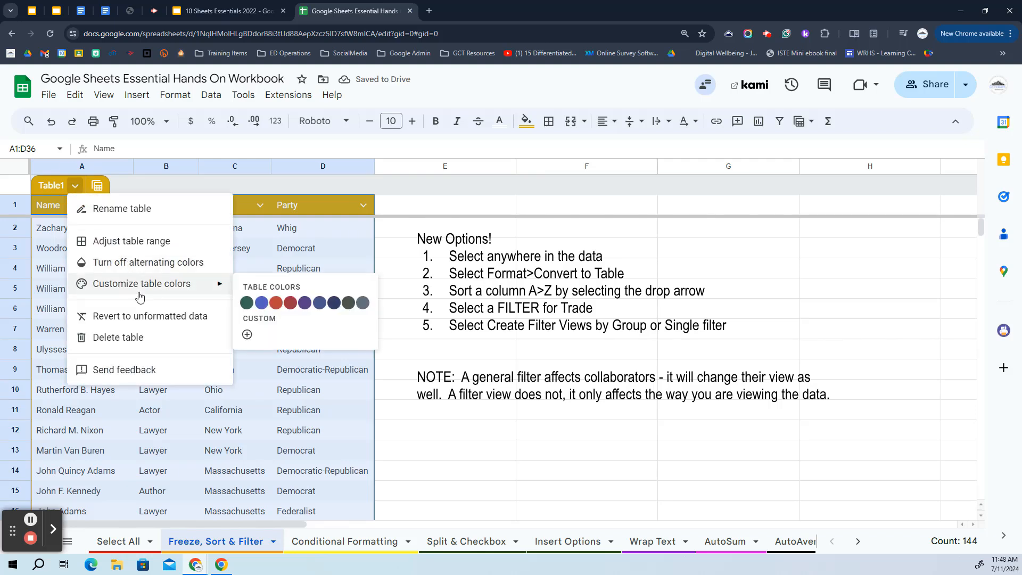
left_click(161, 325)
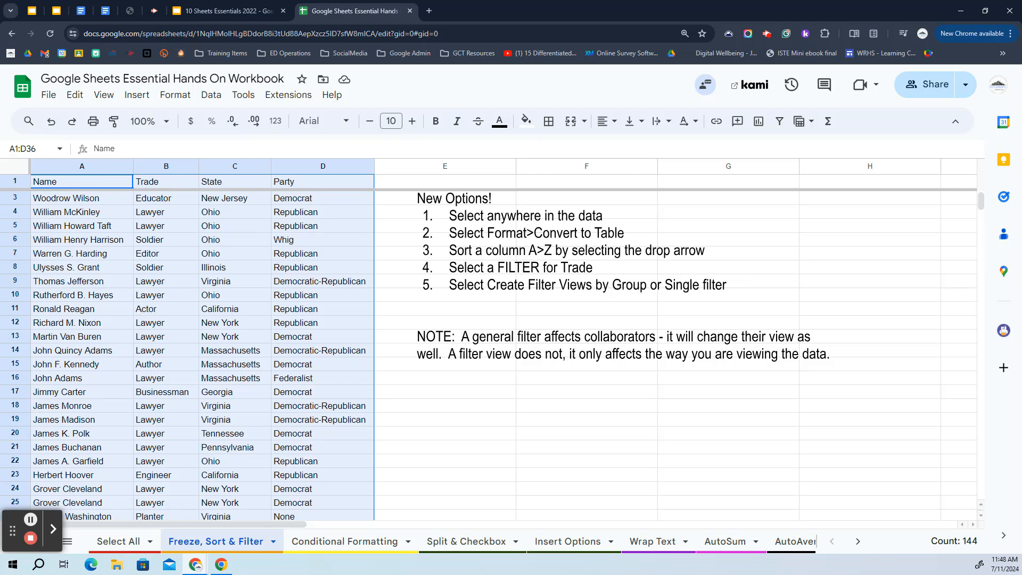
left_click(174, 94)
left_click(225, 321)
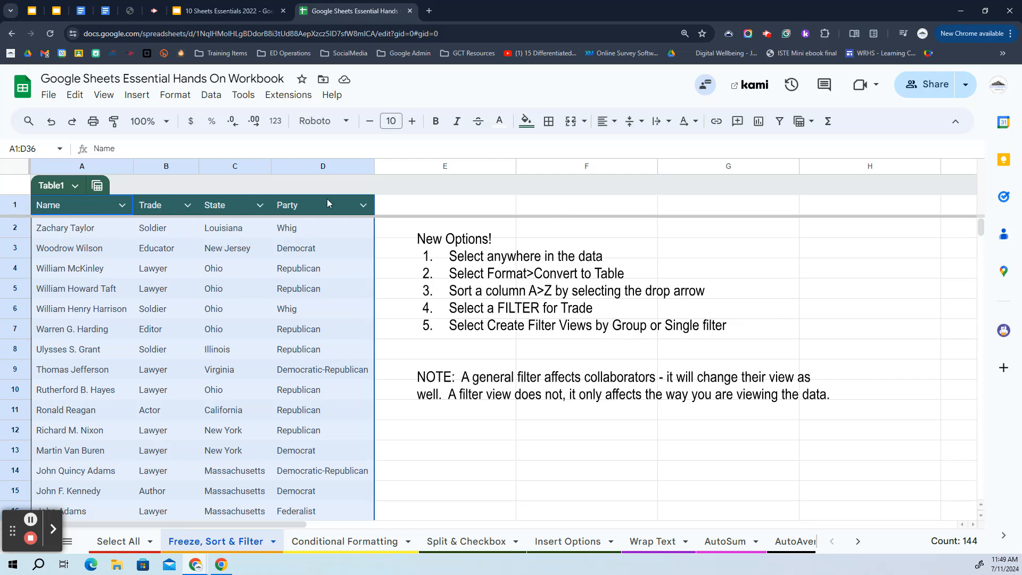
- Sort the table by the Party column from A to Z
left_click(364, 205)
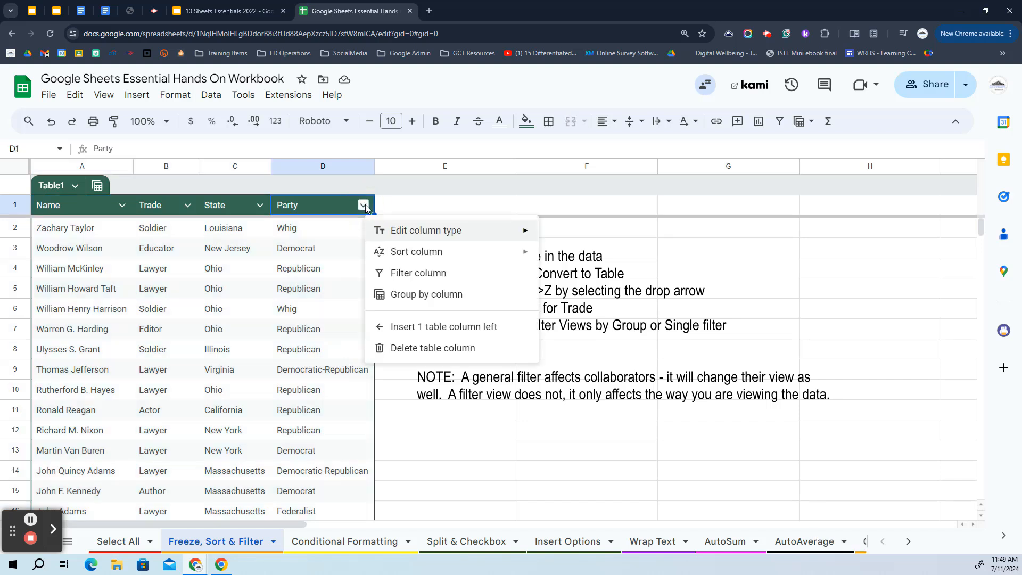
mouse_move(384, 259)
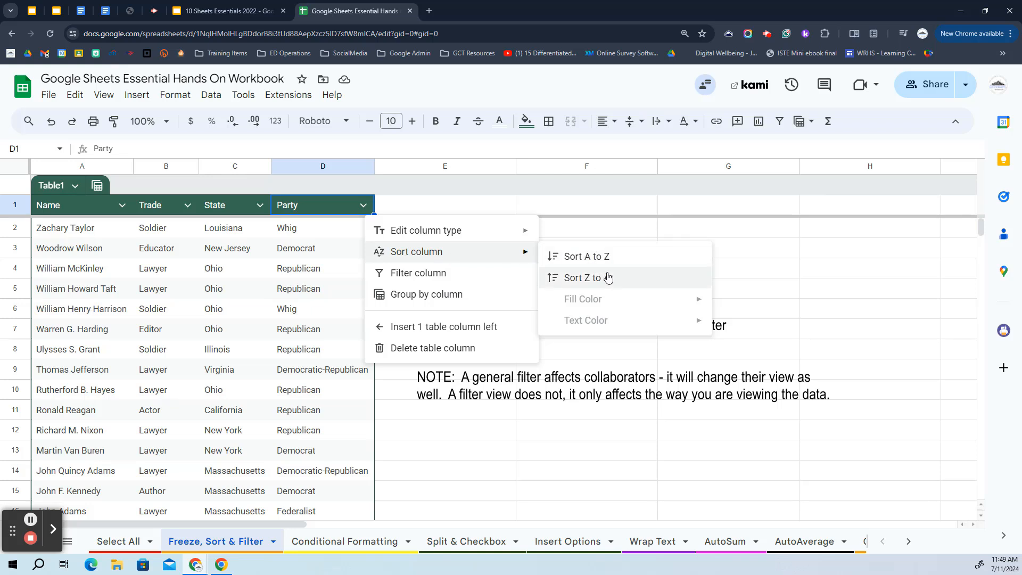
left_click(588, 258)
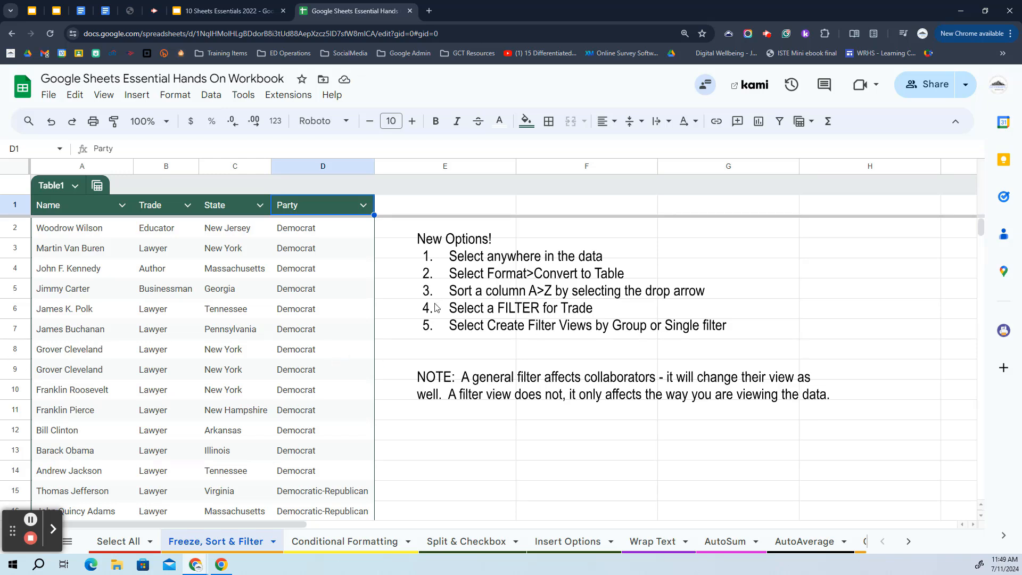
- Filter the Trade column by values to show only Lawyer and look through the filtered rows
left_click(188, 206)
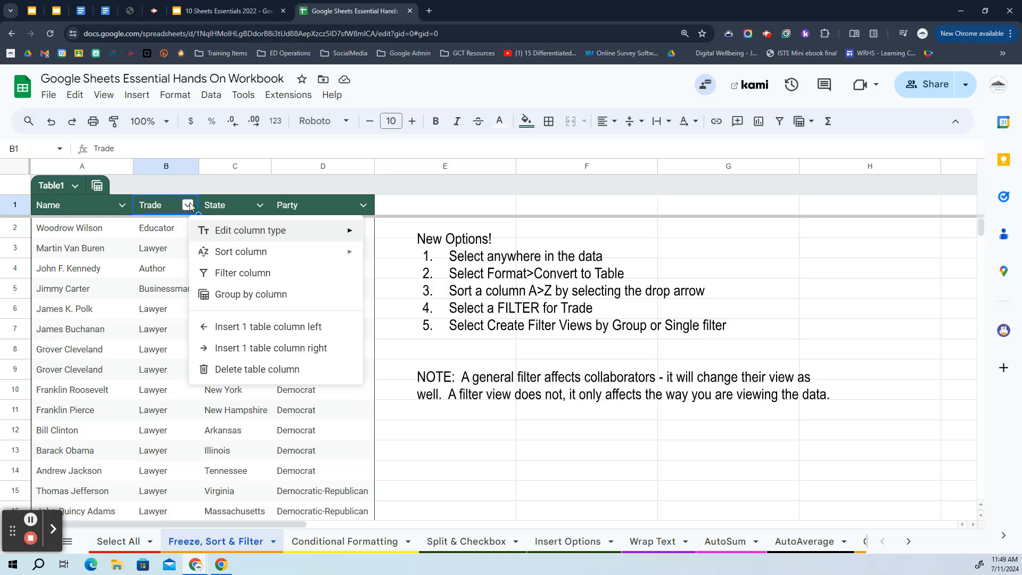
left_click(247, 274)
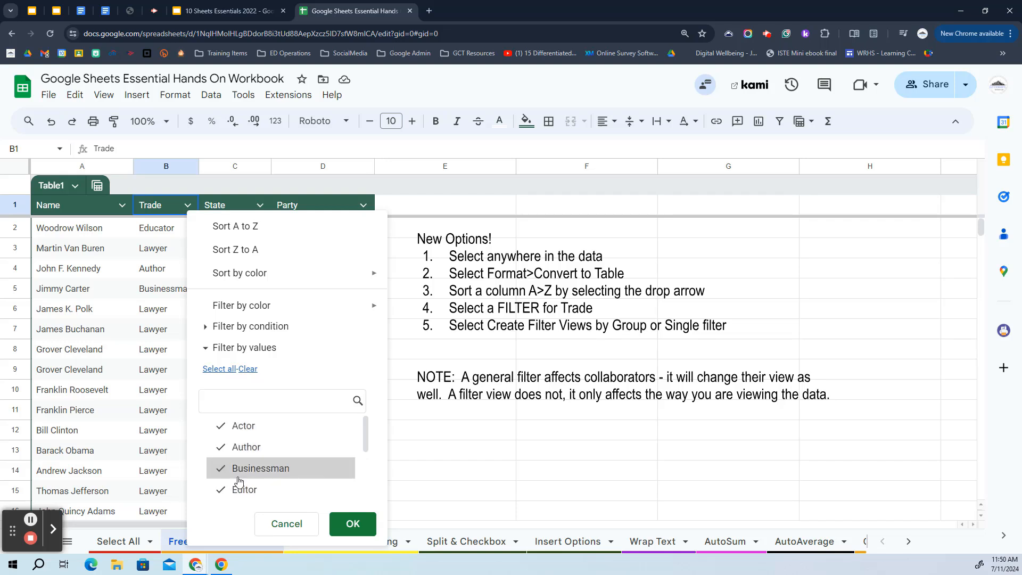
left_click(249, 369)
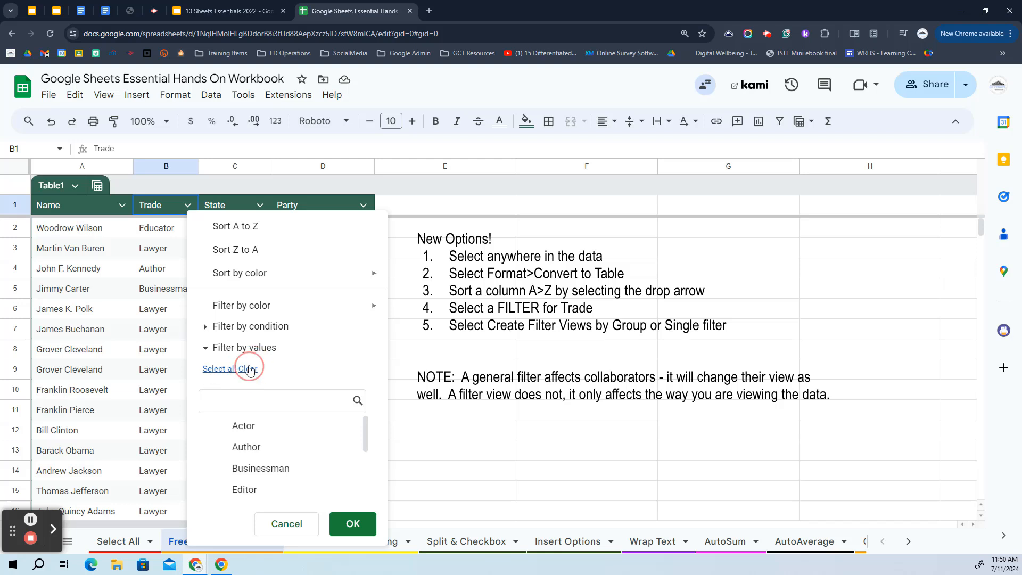
scroll(245, 471, "down", 3)
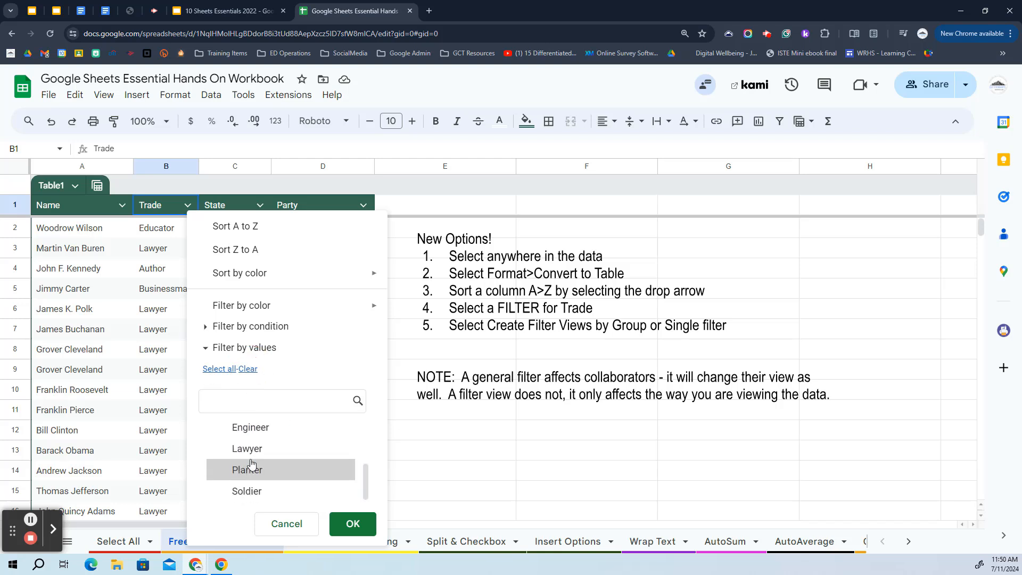
left_click(248, 449)
left_click(353, 524)
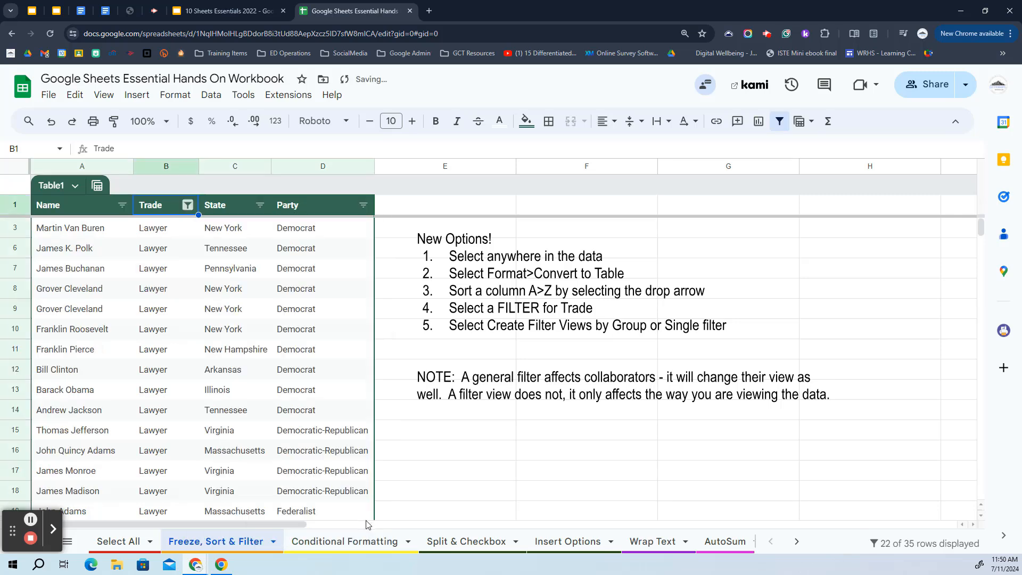
scroll(173, 380, "down", 7)
scroll(161, 410, "up", 6)
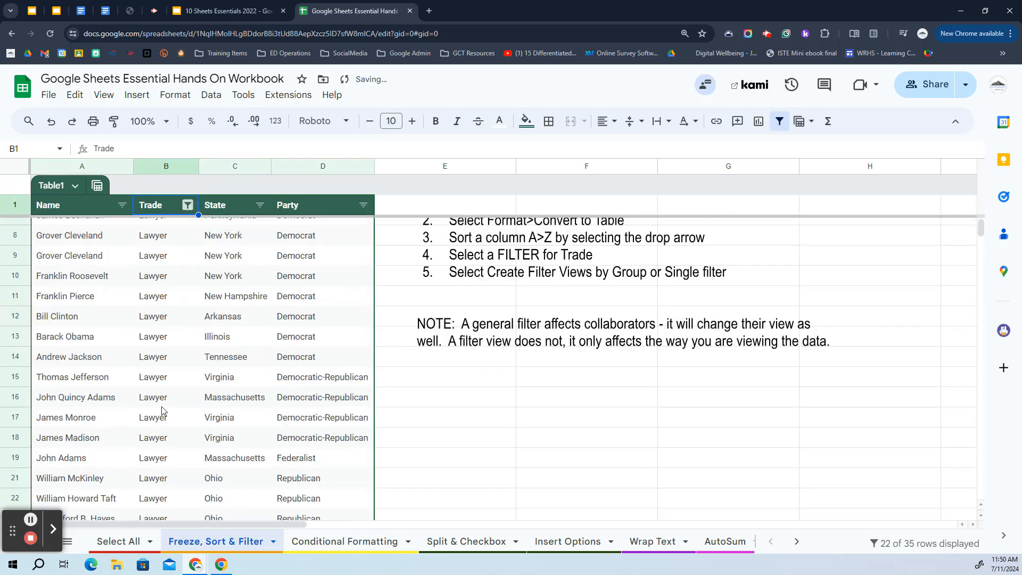
scroll(161, 407, "up", 3)
scroll(264, 379, "down", 2)
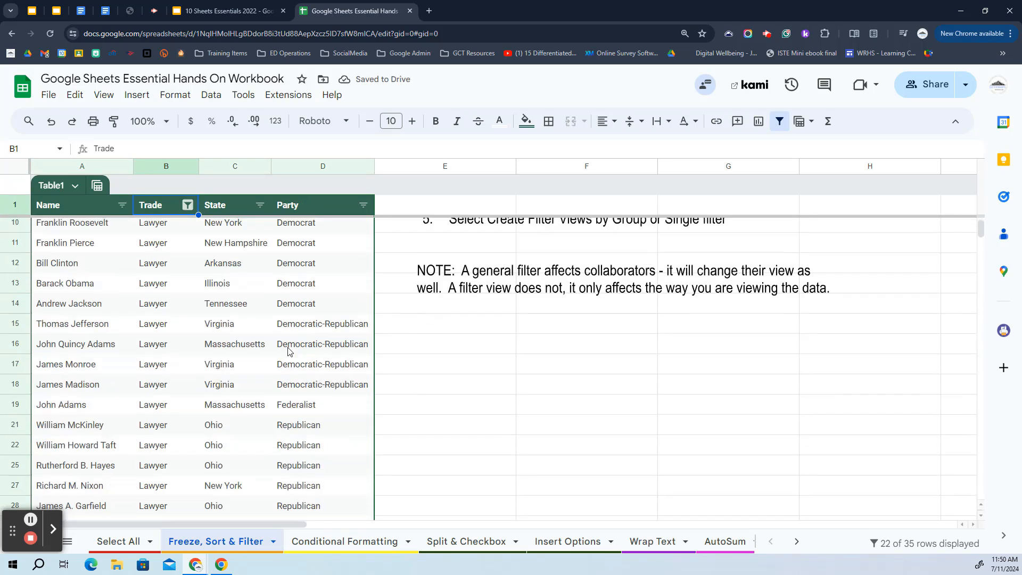
scroll(288, 351, "down", 6)
scroll(288, 354, "up", 8)
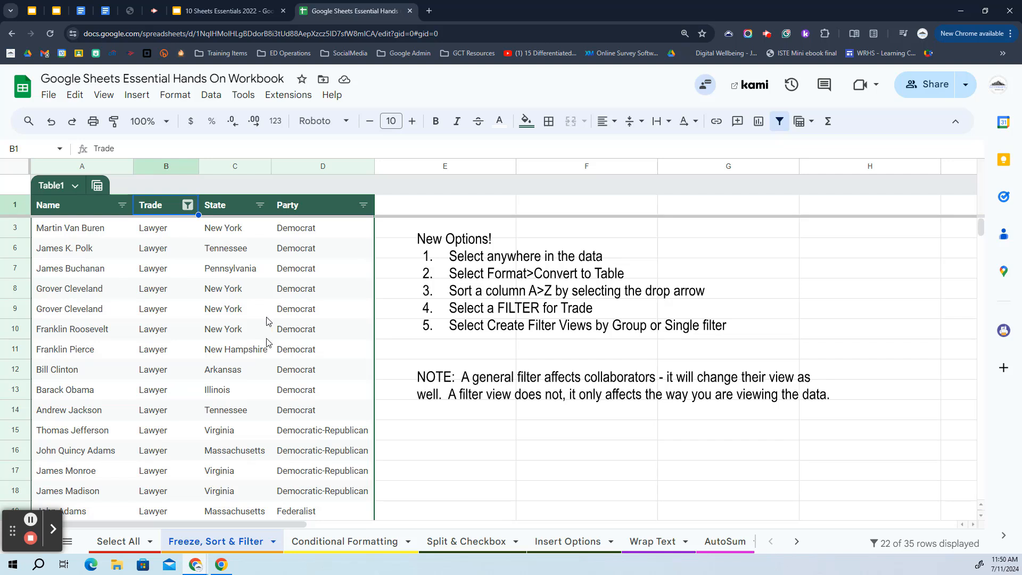
- Switch to the collaborator's amtechnology.org browser profile and reopen the Google Sheets Essential Hands On Workbook from its recent tabs to check the filtered table
left_click(922, 34)
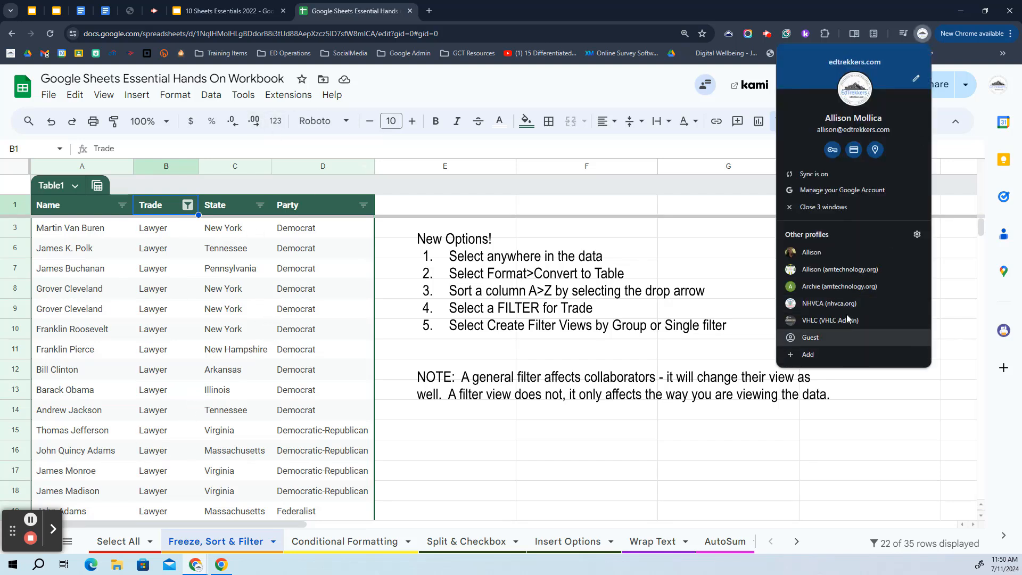
left_click(849, 288)
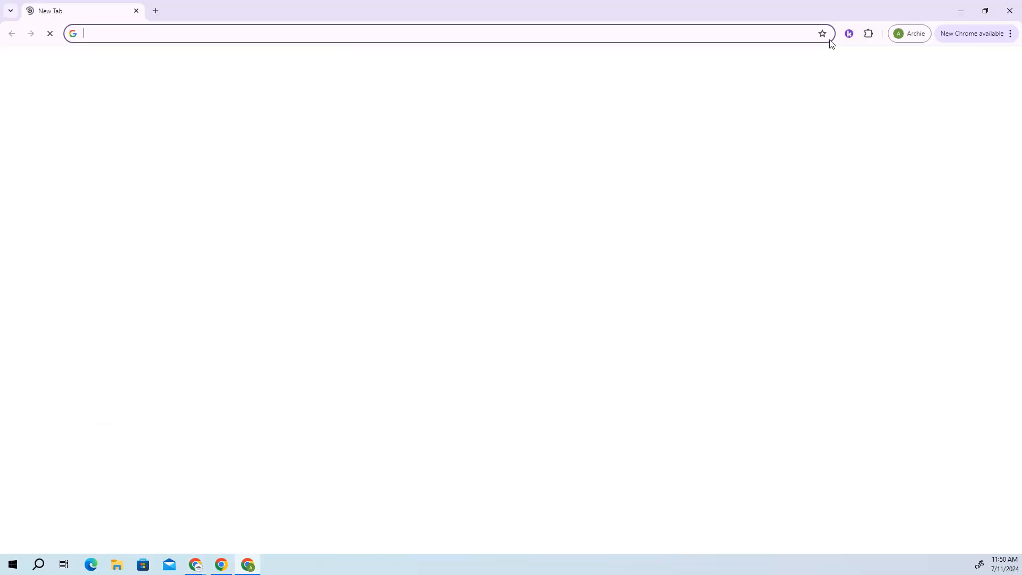
left_click(1010, 33)
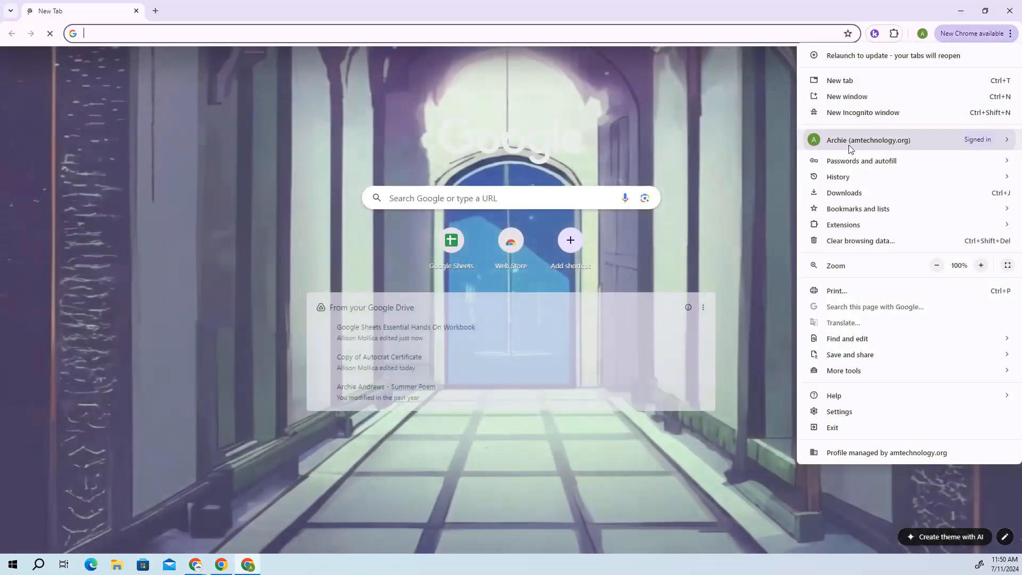
mouse_move(847, 179)
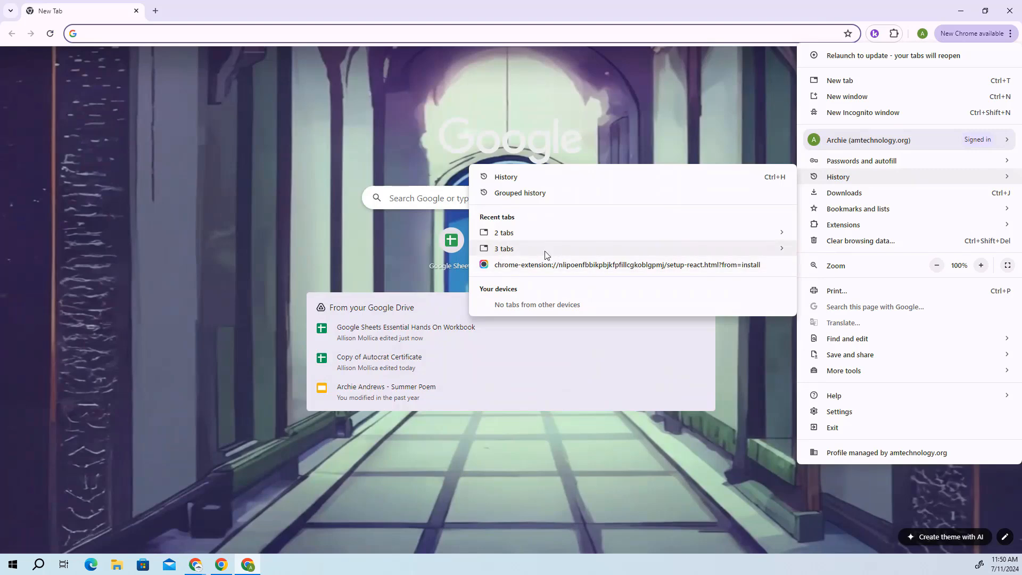
mouse_move(522, 237)
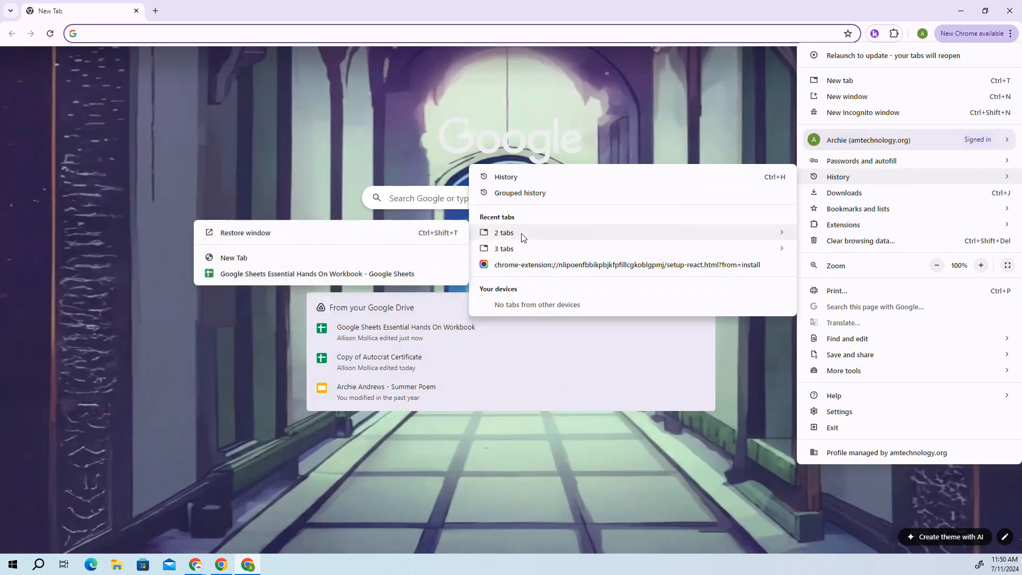
left_click(358, 276)
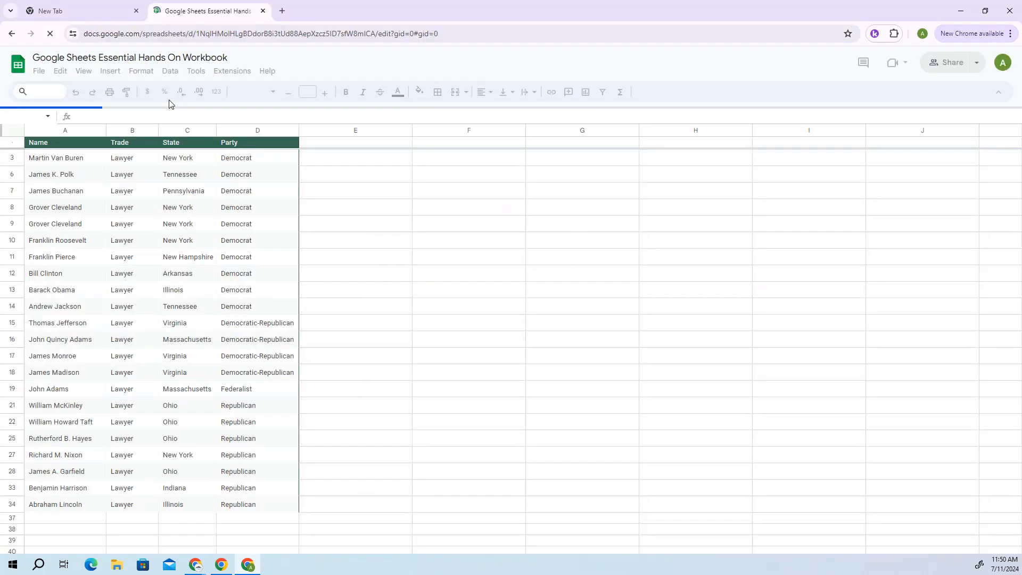
scroll(197, 252, "down", 5)
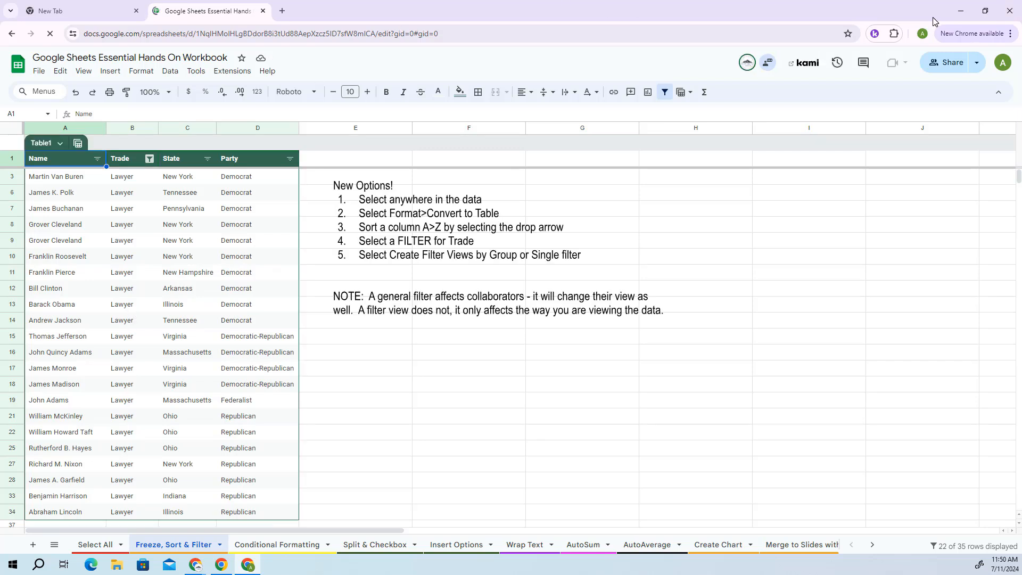
- Switch back to the edtrekkers.com browser profile where the shared workbook is open
left_click(923, 33)
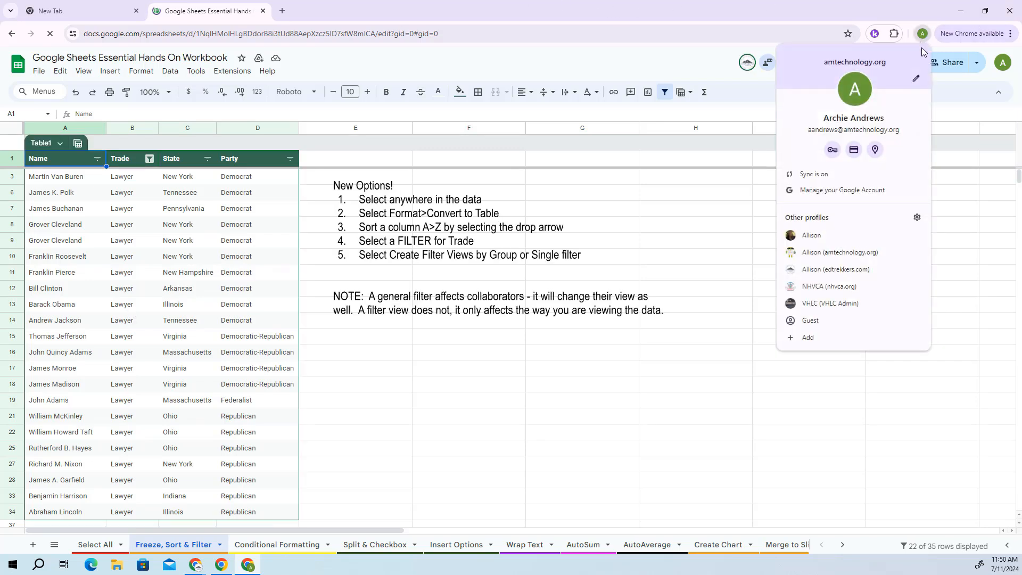
left_click(809, 271)
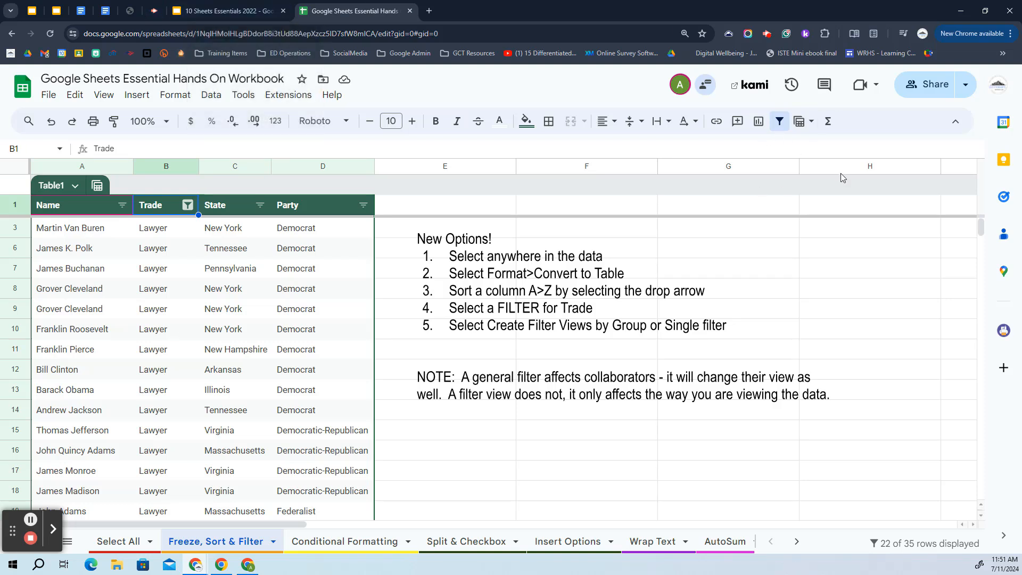
left_click(188, 206)
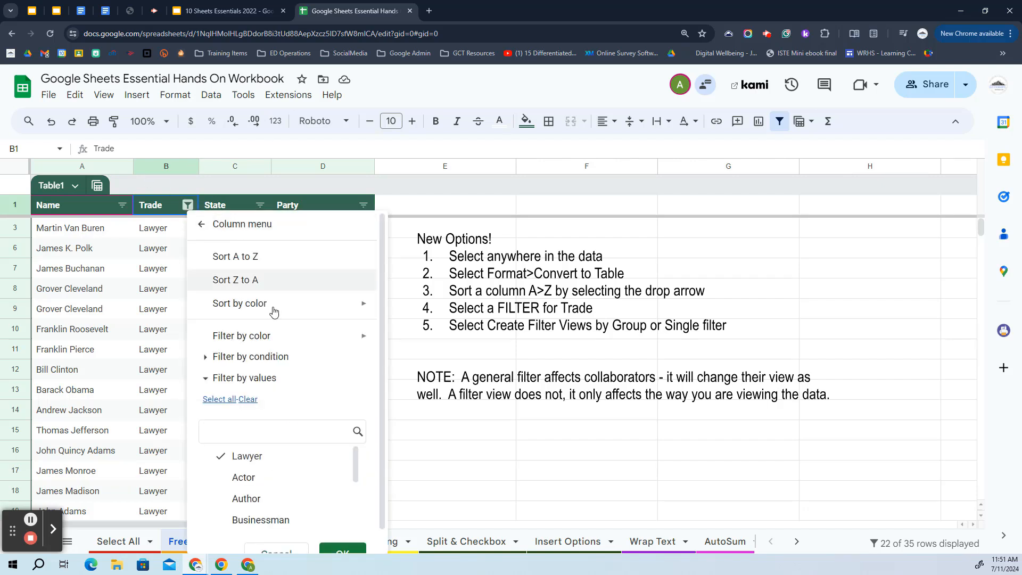
scroll(248, 388, "down", 1)
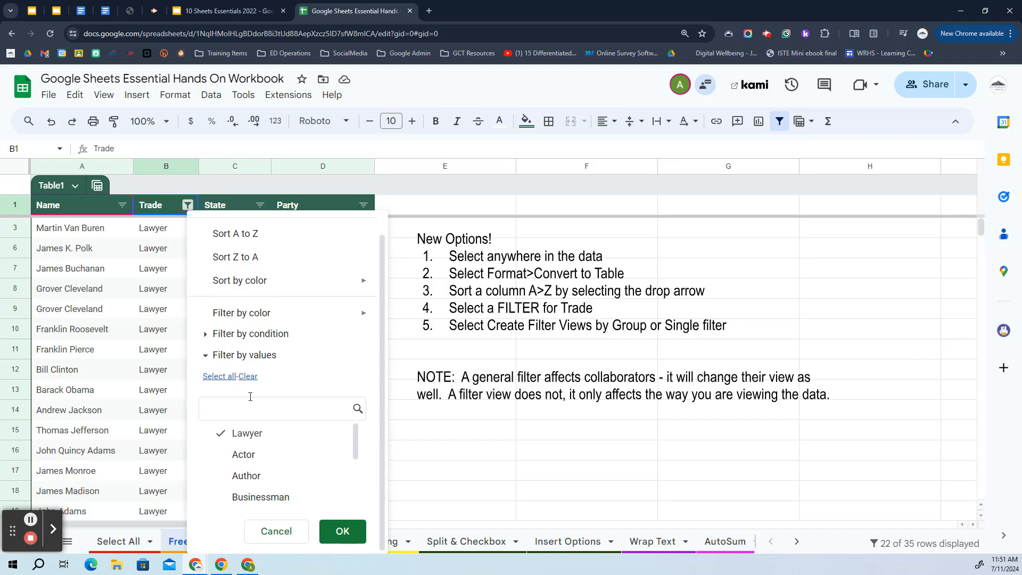
scroll(250, 396, "up", 1)
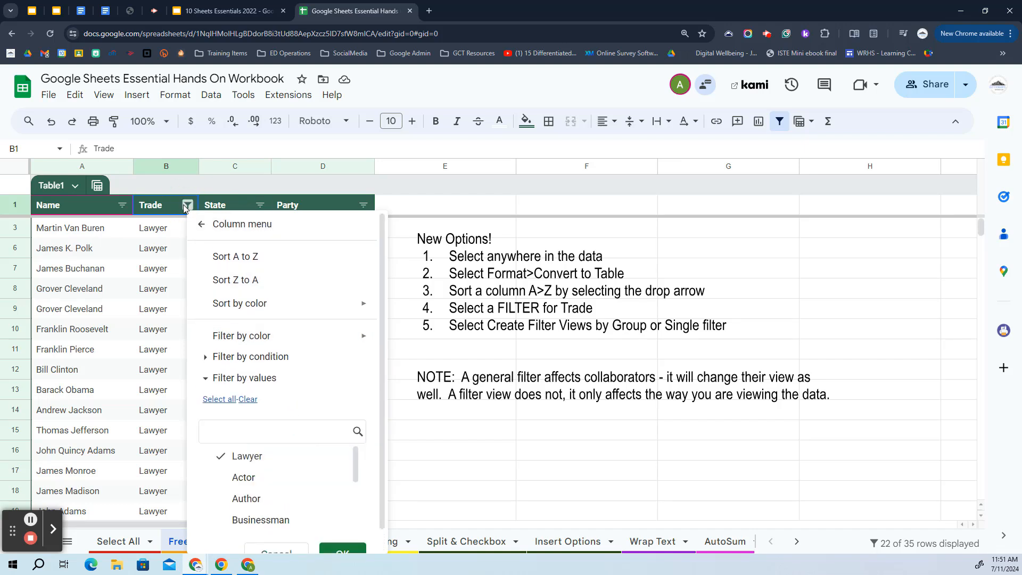
left_click(166, 206)
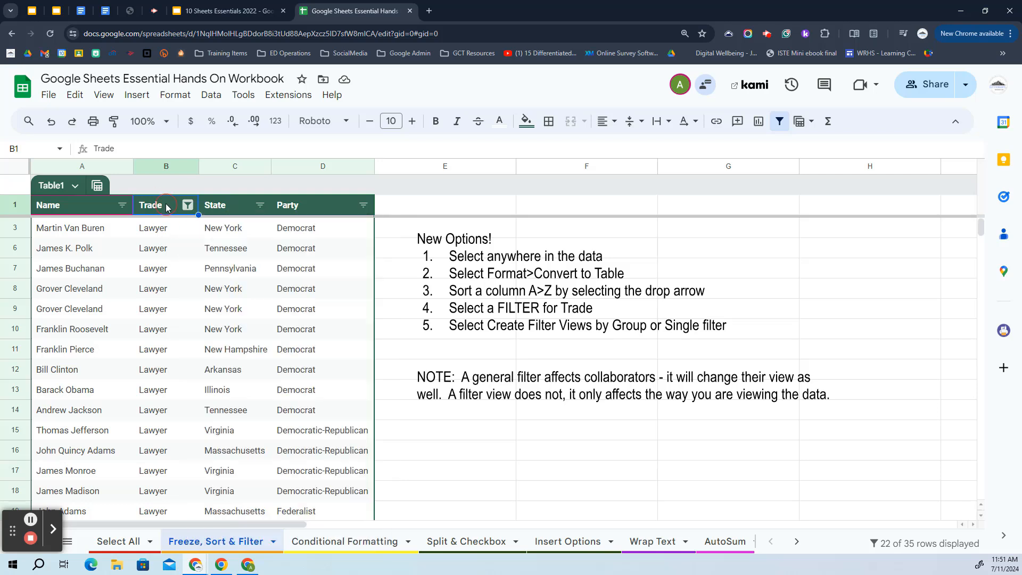
- Remove the filter from the table and look over the full list of rows
left_click(780, 125)
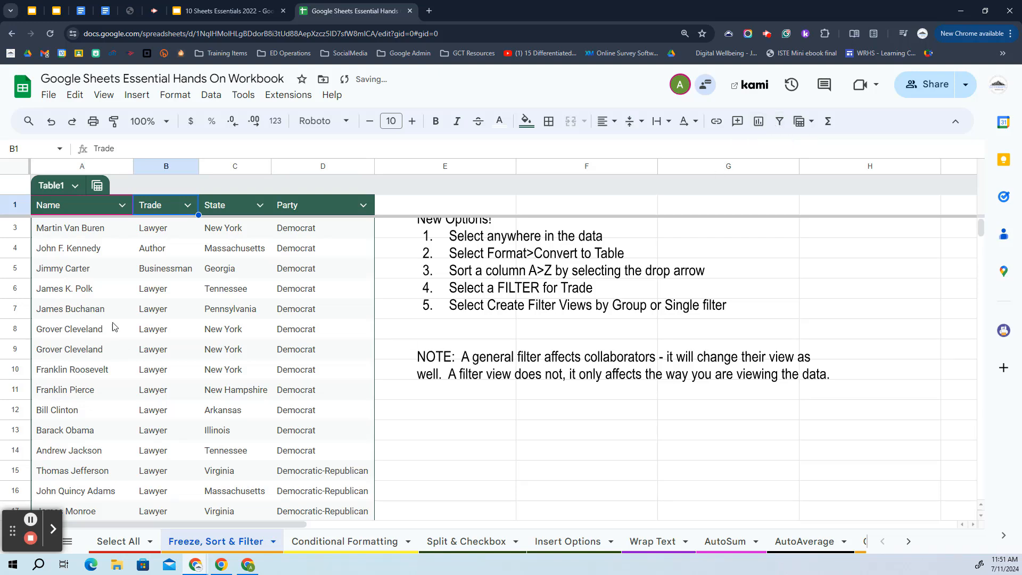
scroll(130, 283, "down", 5)
scroll(144, 285, "up", 5)
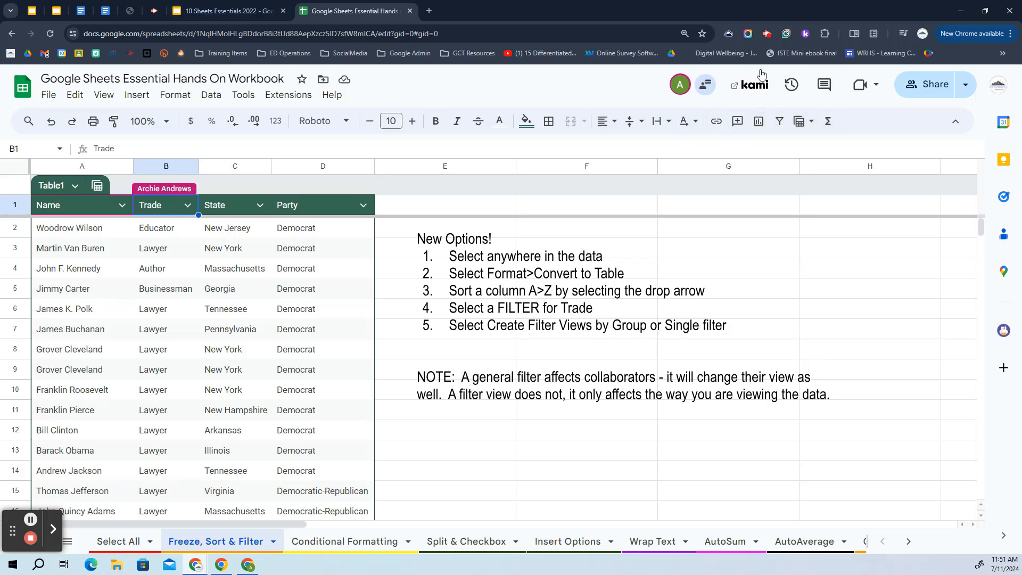
- Create a group by view of the table based on the State column
left_click(259, 206)
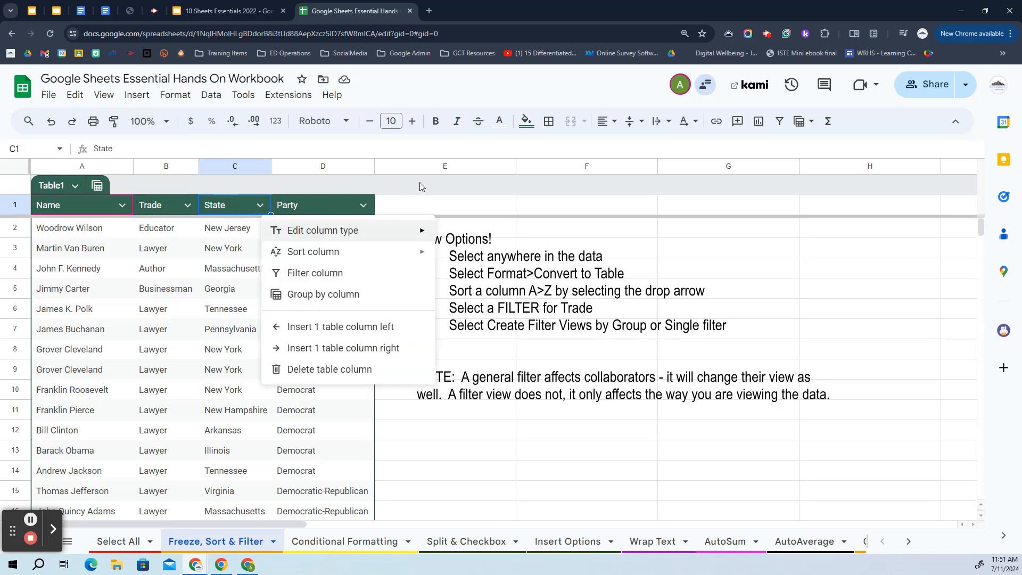
left_click(810, 123)
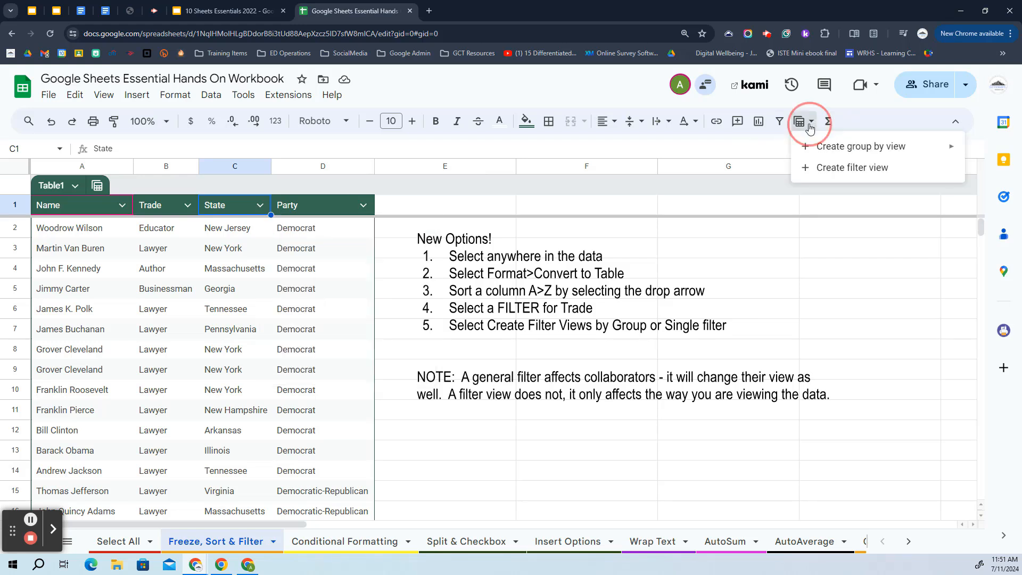
mouse_move(844, 155)
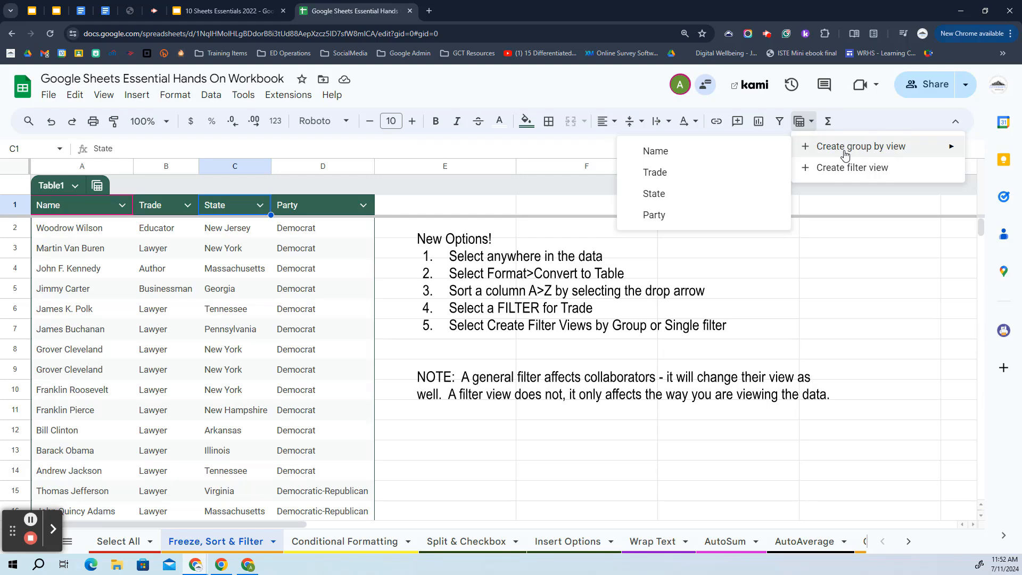
left_click(724, 194)
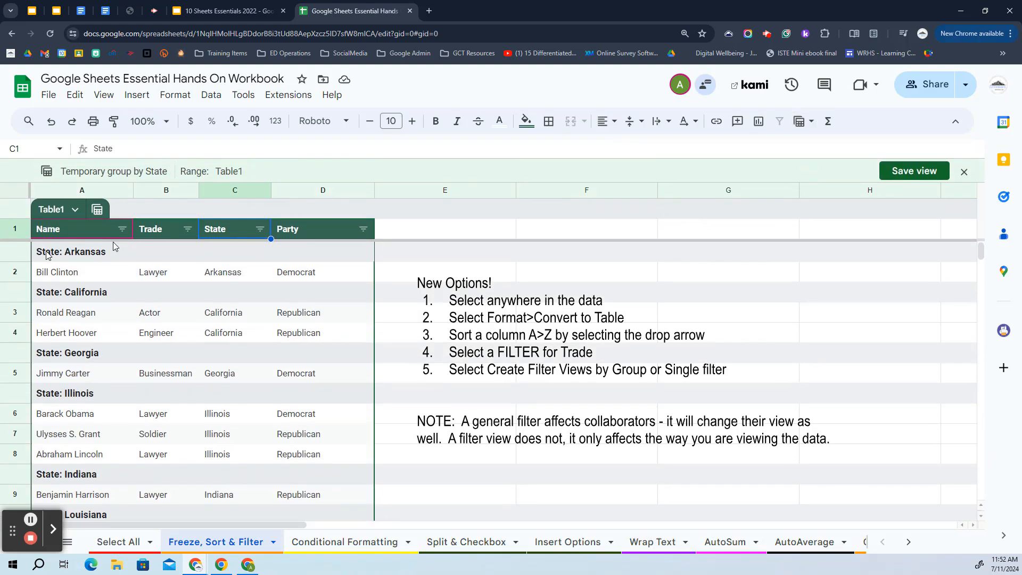
- Look through the rows grouped under each state, from Arkansas down to Virginia, and return to the first group
scroll(115, 245, "down", 2)
scroll(112, 258, "up", 2)
scroll(114, 266, "down", 1)
scroll(115, 267, "up", 1)
scroll(115, 270, "down", 2)
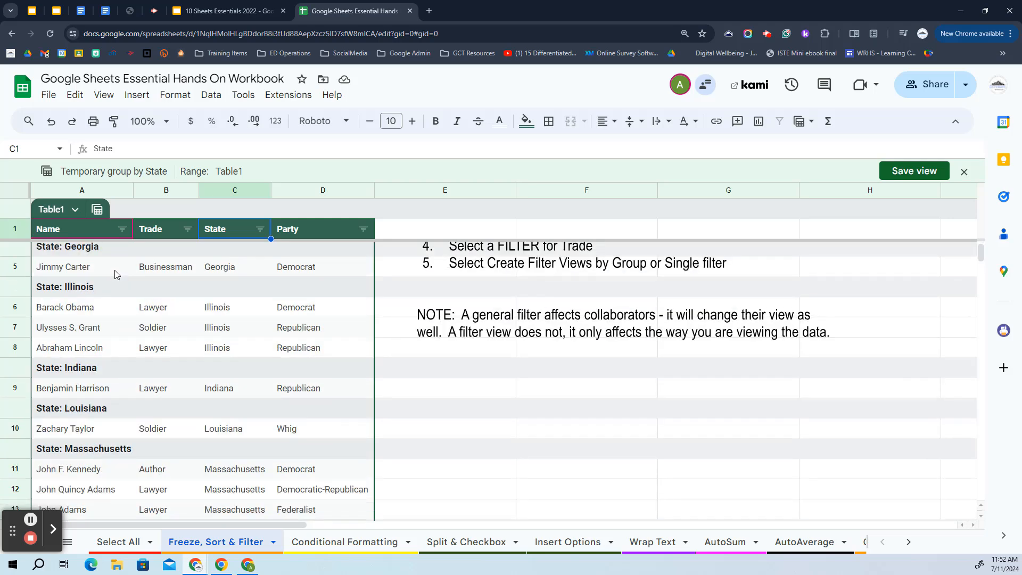
scroll(115, 274, "down", 2)
scroll(117, 277, "down", 1)
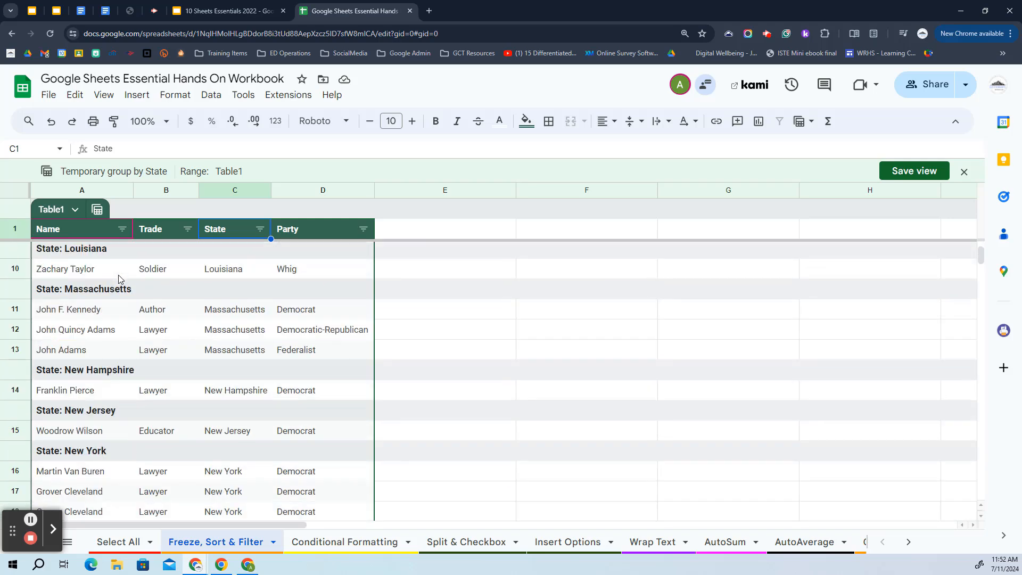
scroll(119, 277, "down", 2)
scroll(120, 282, "down", 1)
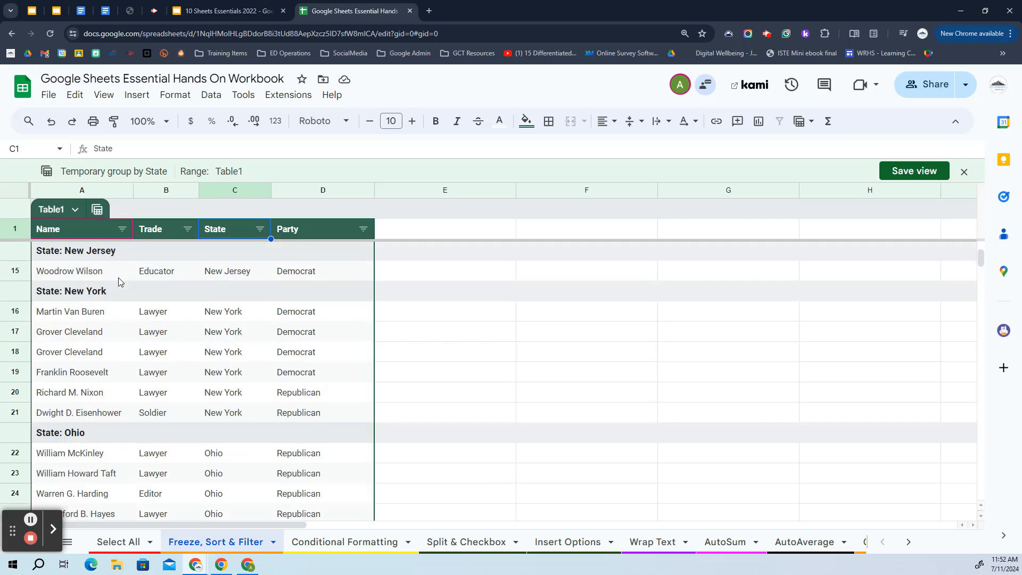
scroll(120, 282, "down", 4)
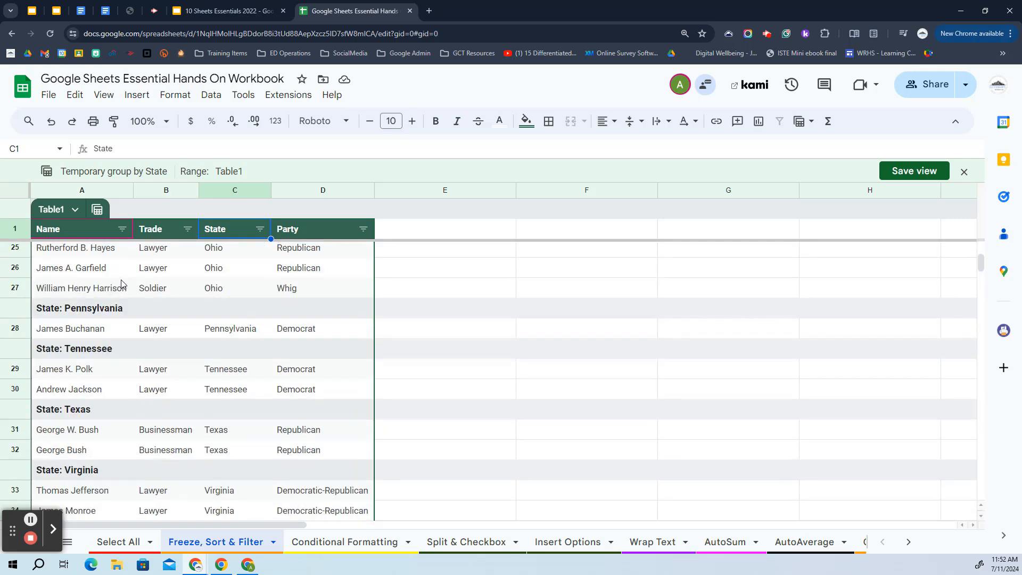
scroll(121, 285, "down", 3)
scroll(126, 299, "up", 6)
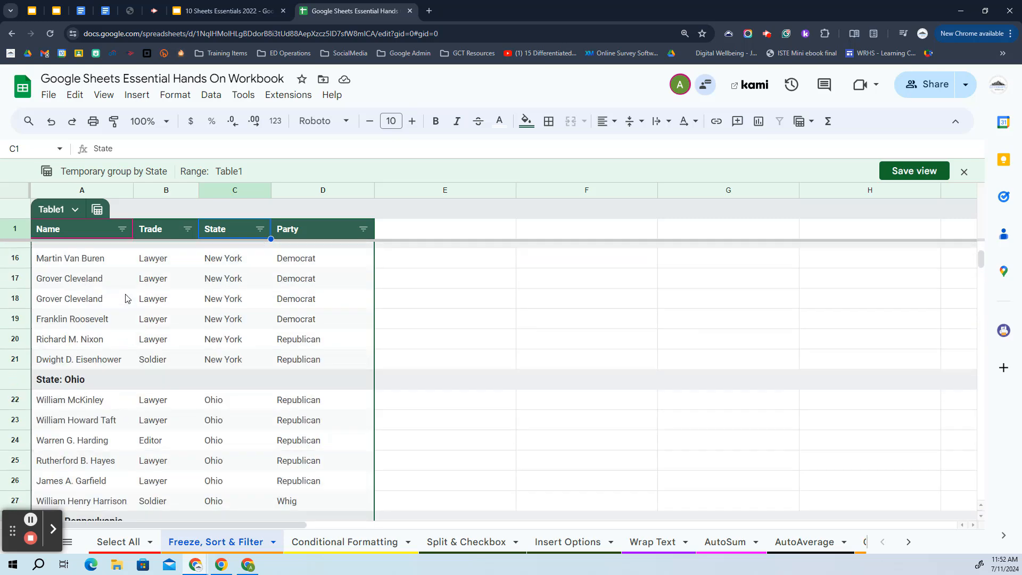
scroll(128, 296, "up", 5)
scroll(138, 282, "up", 2)
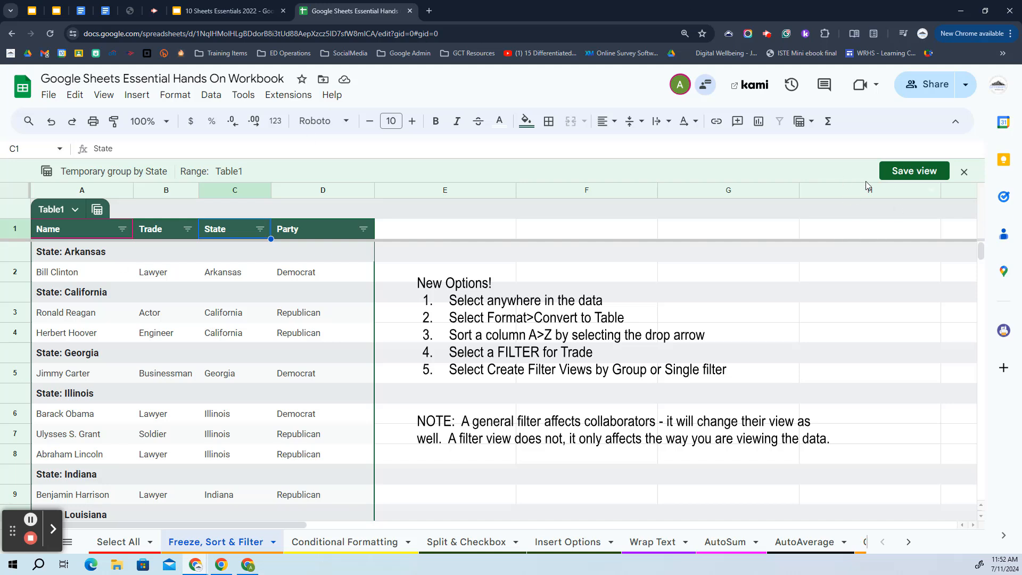
- Save the temporary group view under the name "State Views"
left_click(921, 172)
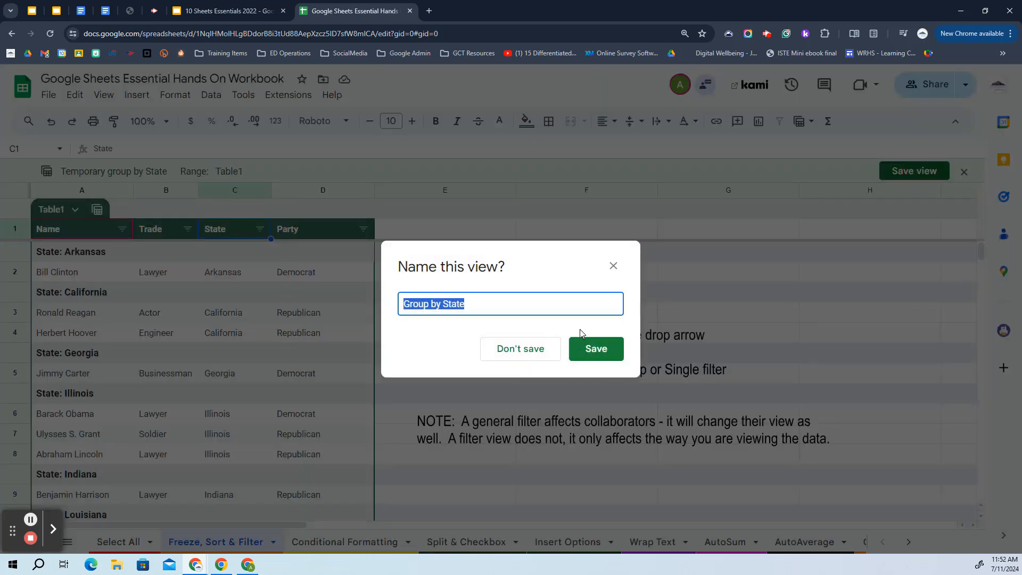
left_click(581, 332)
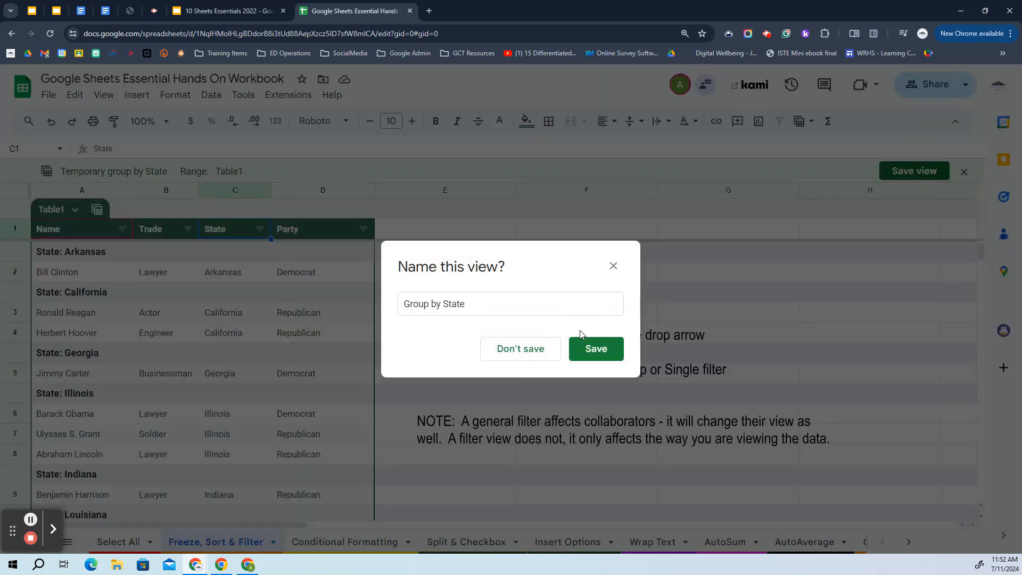
triple_click(453, 304)
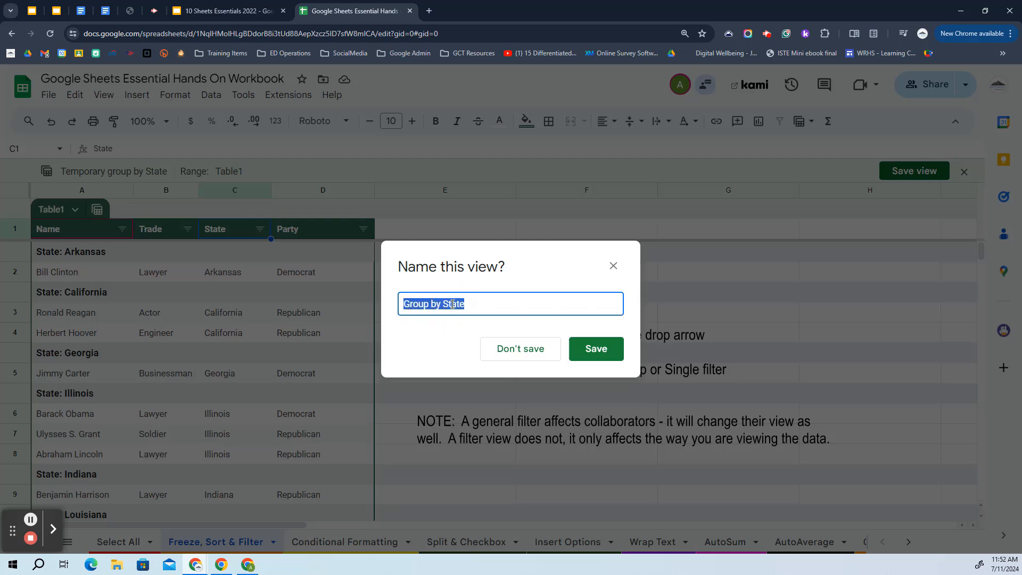
type("State ")
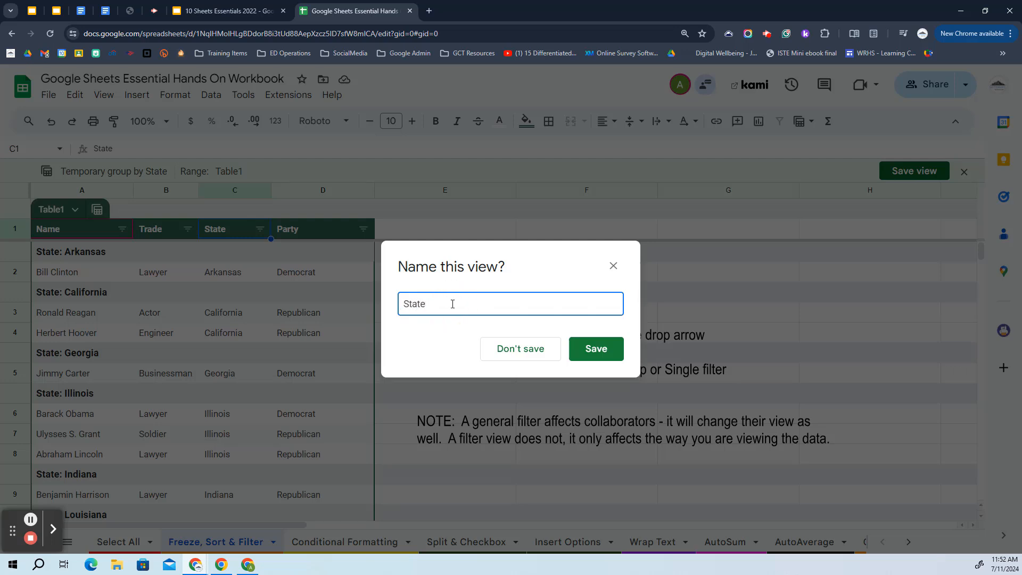
type("Views")
key("Return")
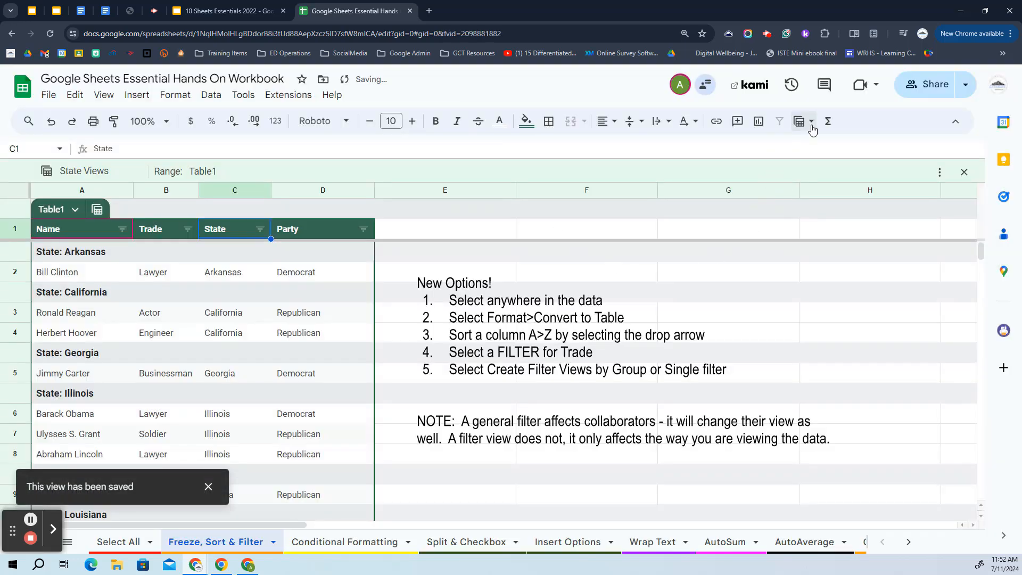
- Exit the State Views view to show the ungrouped table, and reapply it from the saved views
left_click(811, 122)
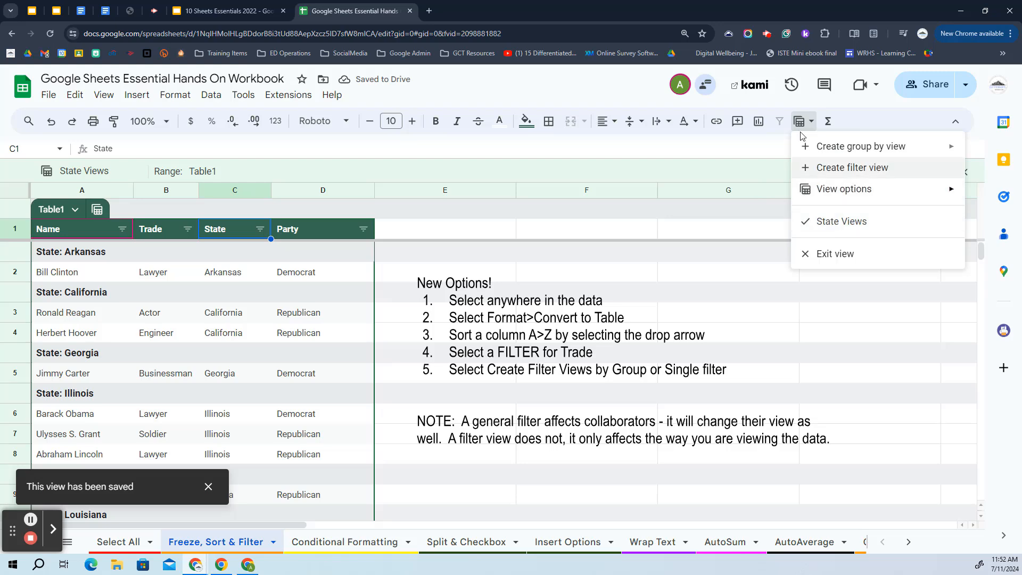
left_click(831, 250)
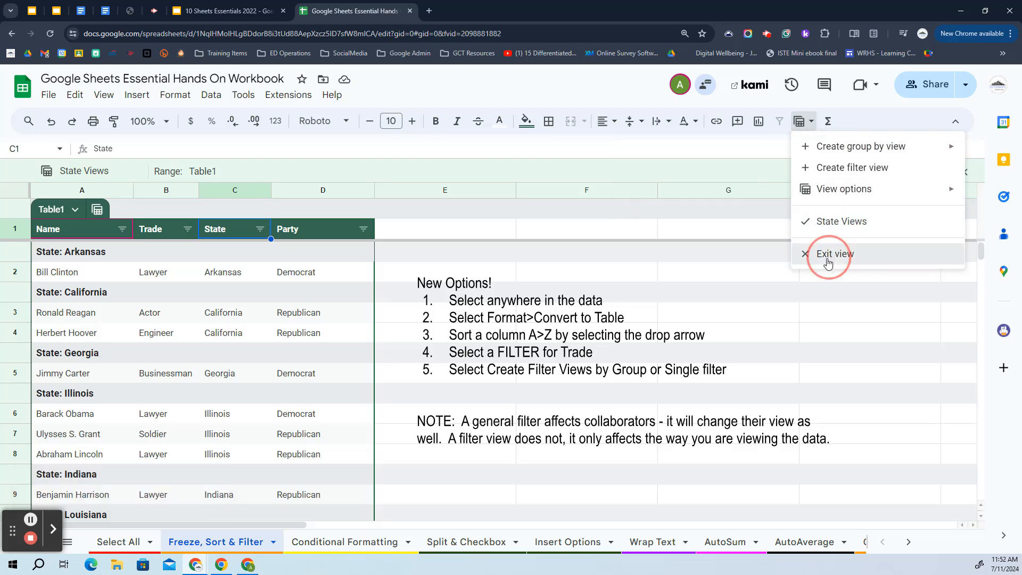
left_click(541, 236)
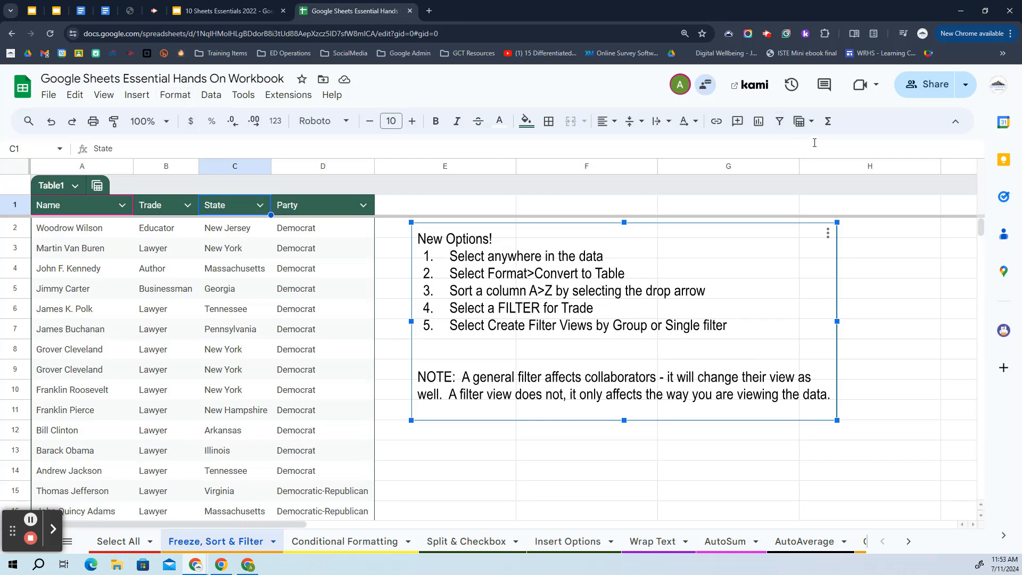
left_click(811, 124)
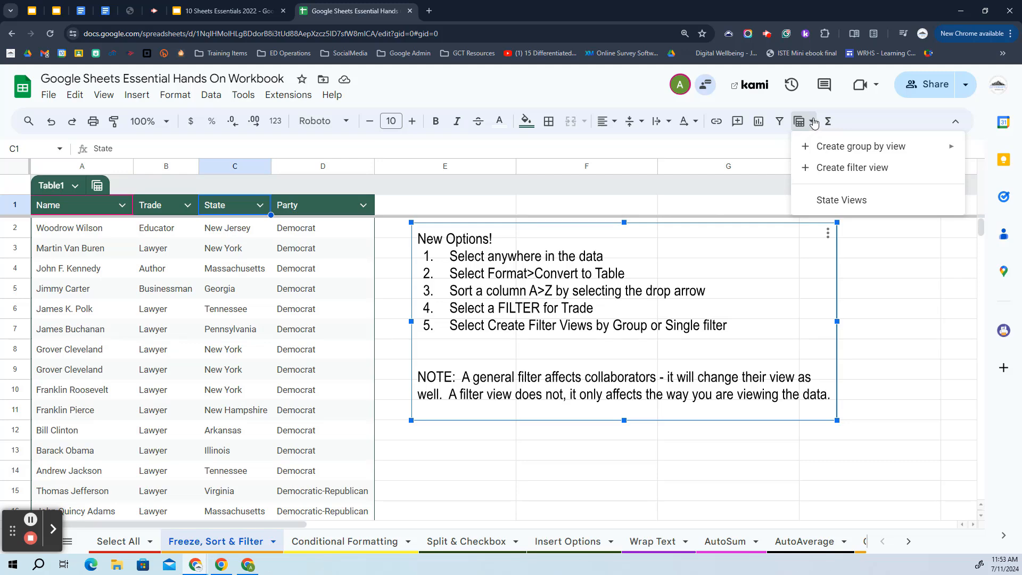
left_click(852, 202)
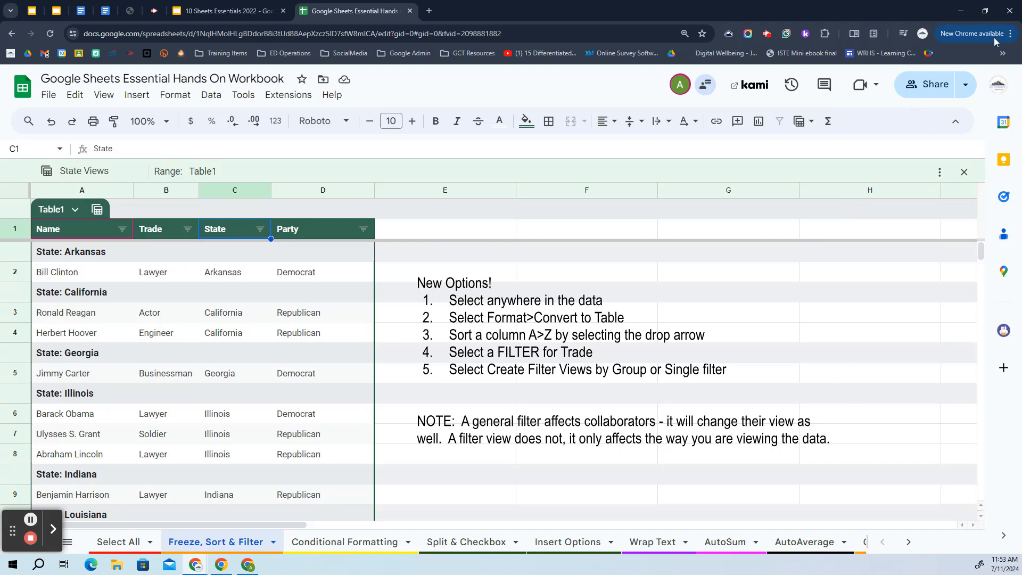
- Check the table and saved views in the collaborator's amtechnology.org profile, and return to the edtrekkers.com window
left_click(922, 33)
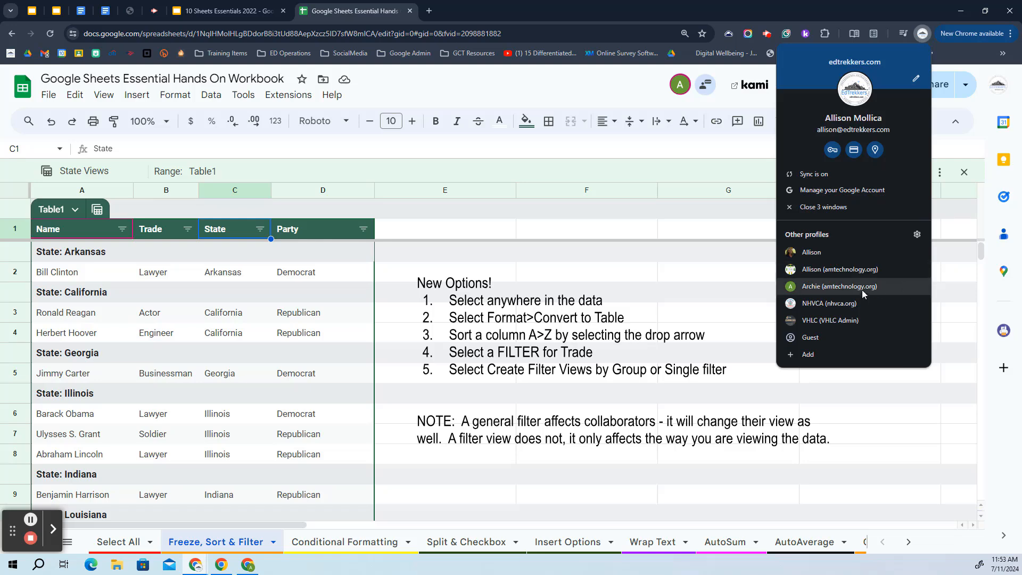
left_click(839, 286)
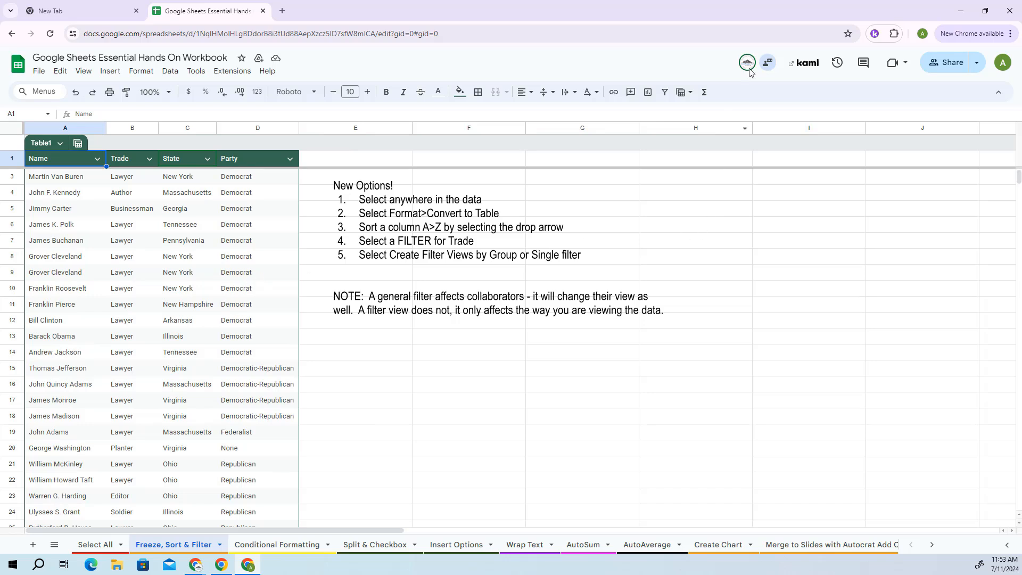
left_click(685, 92)
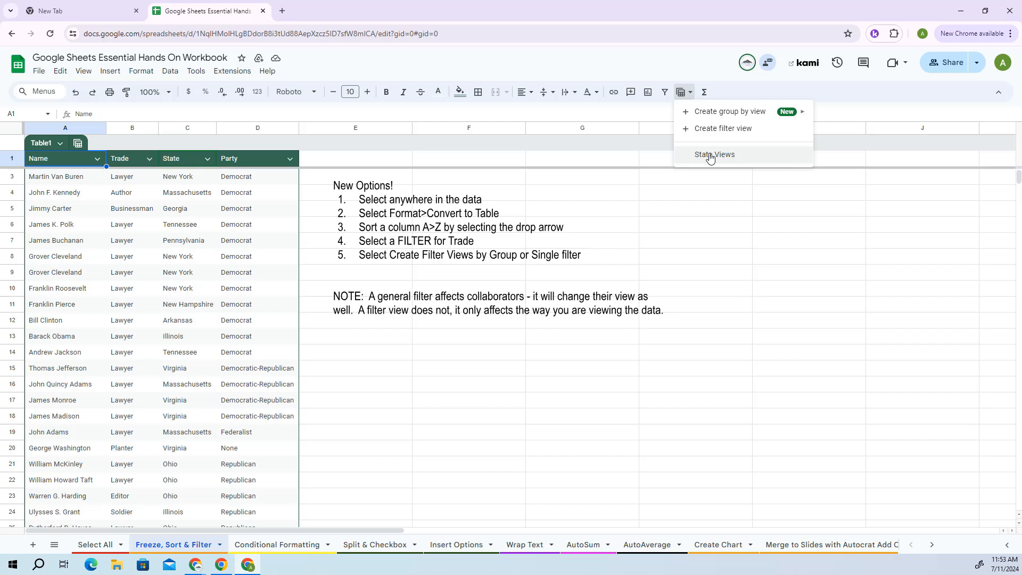
key("alt+Tab")
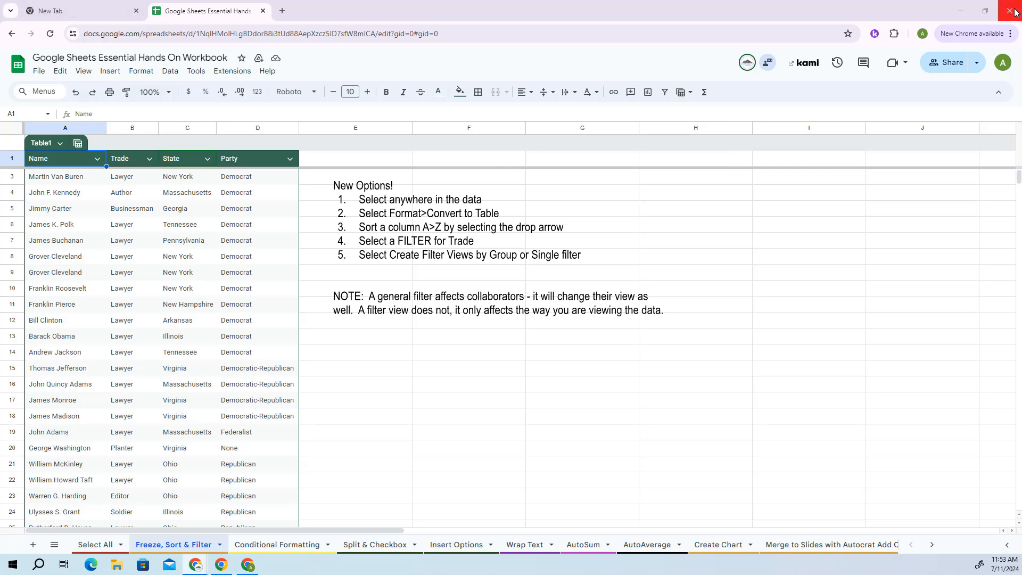
left_click(961, 11)
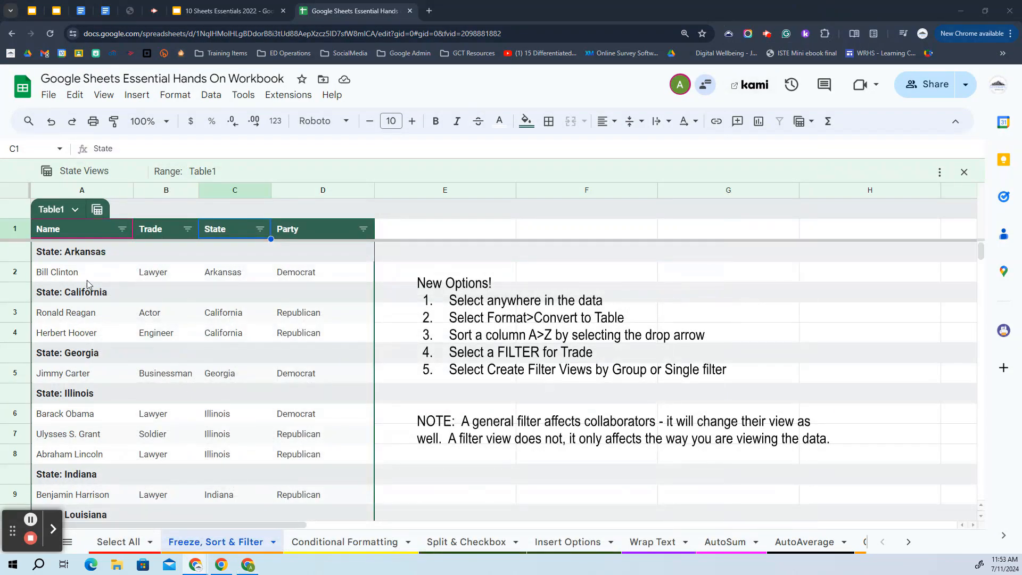
- Create another group by view of the table, based on the Party column
scroll(104, 290, "down", 5)
scroll(109, 290, "up", 5)
left_click(801, 122)
left_click(831, 145)
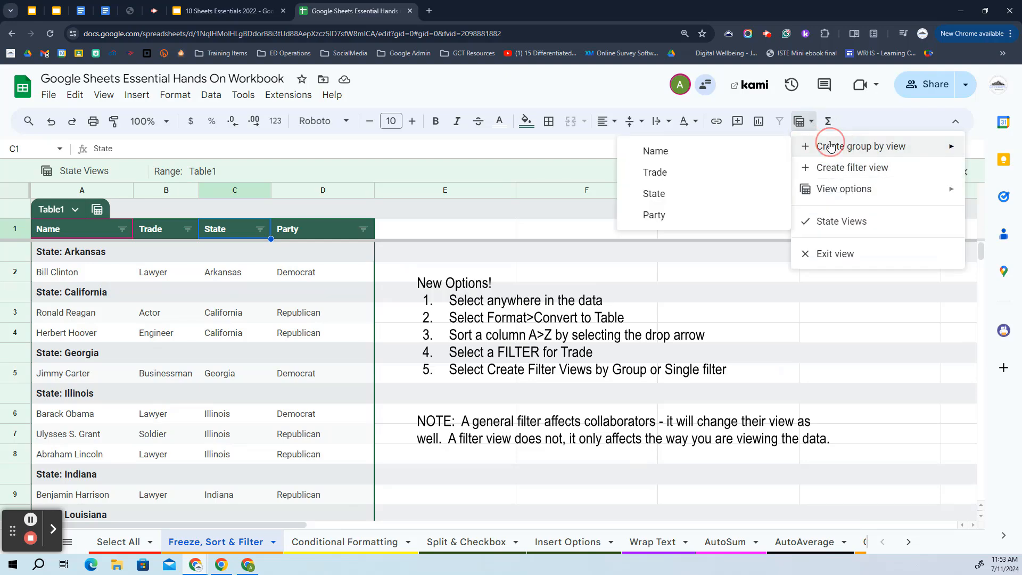
left_click(663, 215)
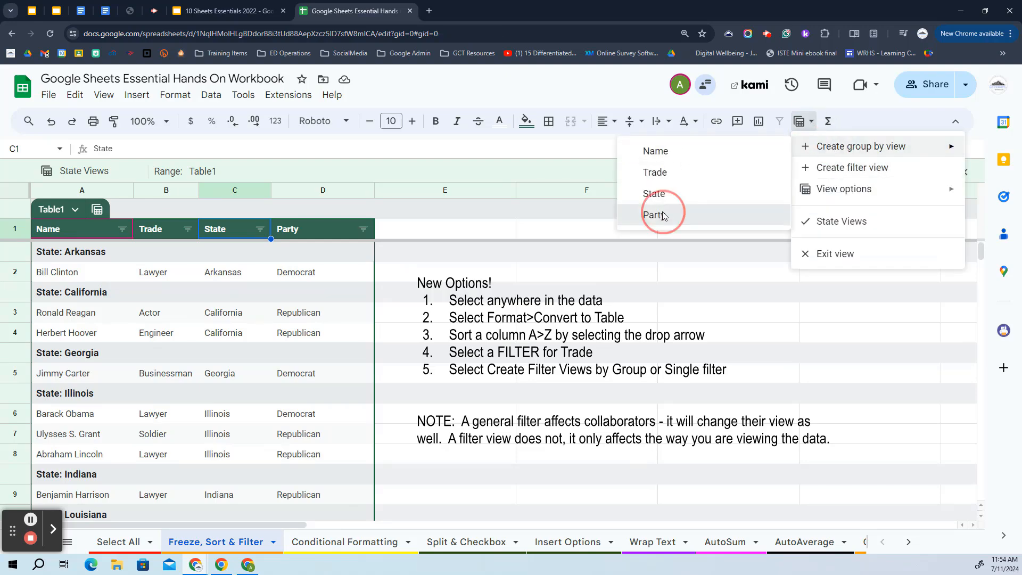
- Look through the table grouped by Party, and close the temporary view without saving it
scroll(156, 259, "down", 5)
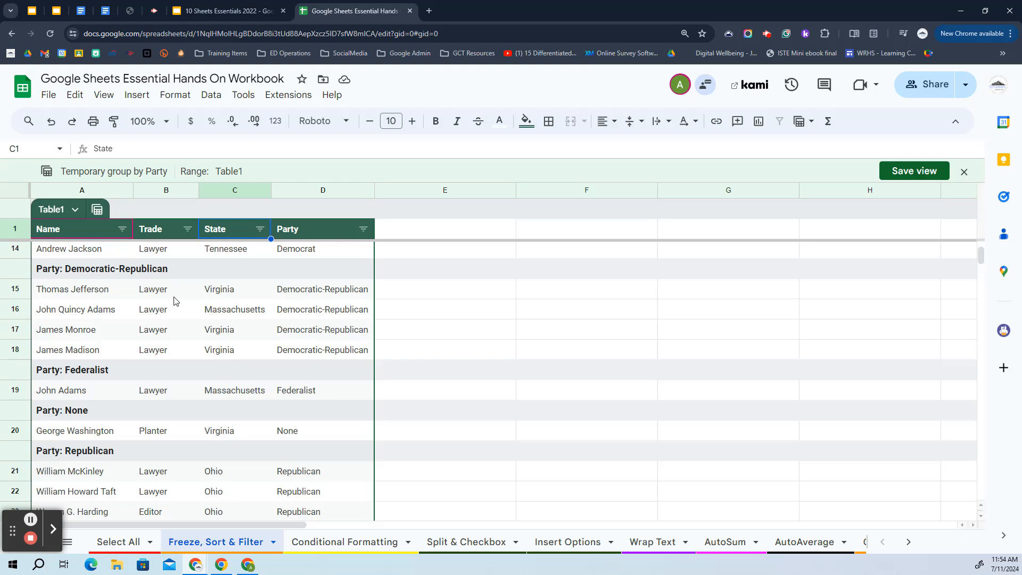
scroll(174, 302, "down", 7)
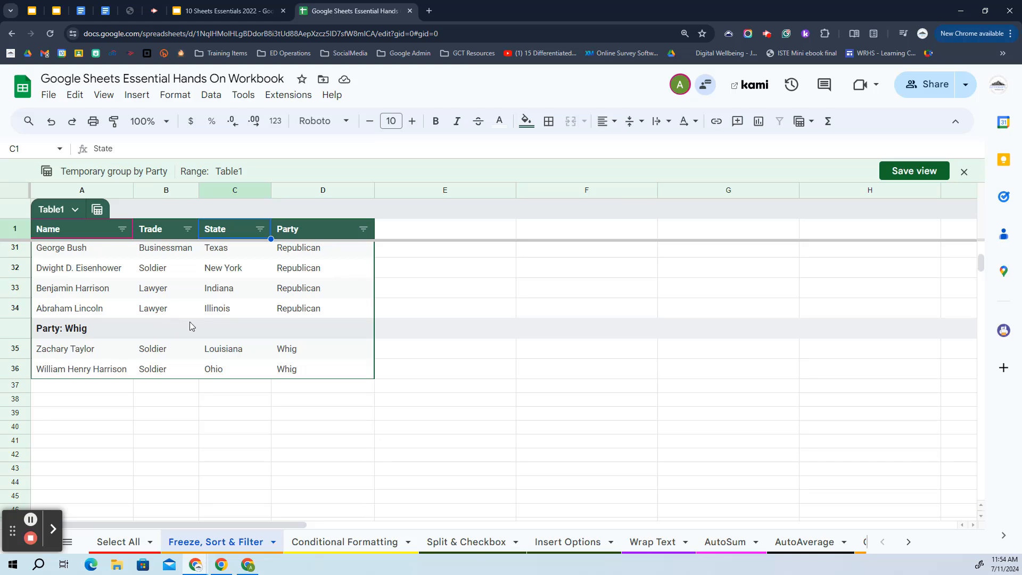
scroll(183, 333, "up", 12)
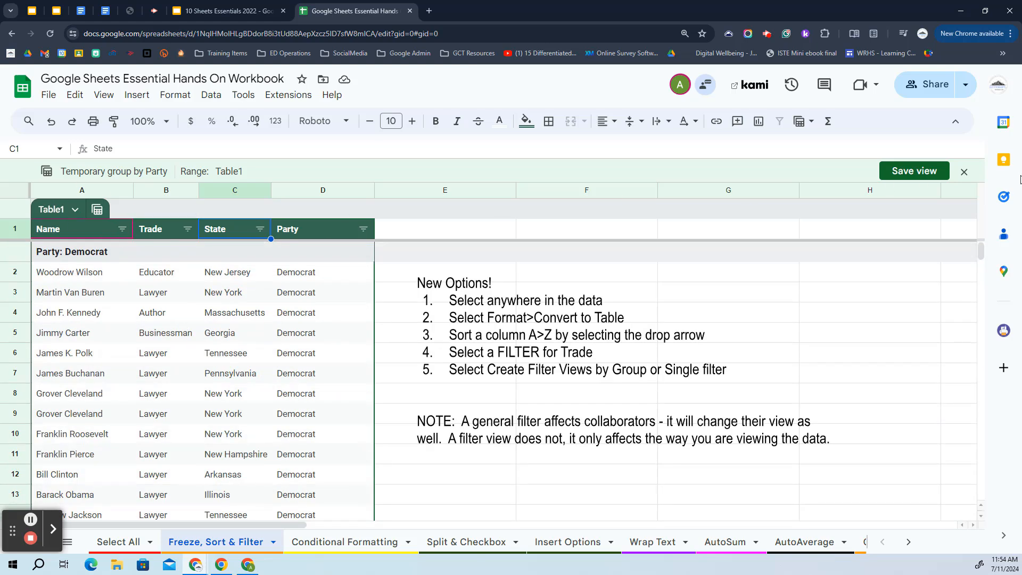
left_click(964, 173)
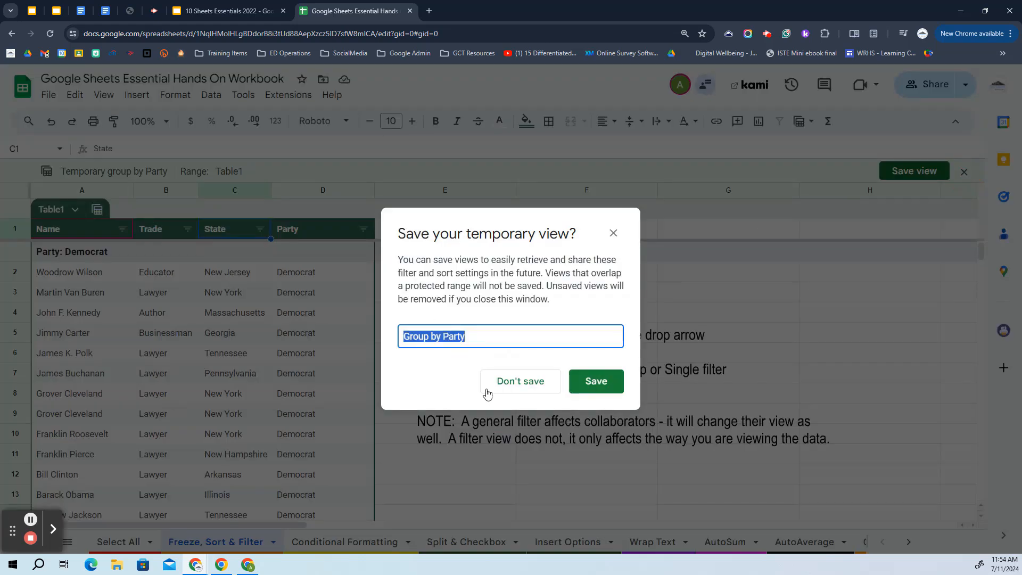
left_click(536, 386)
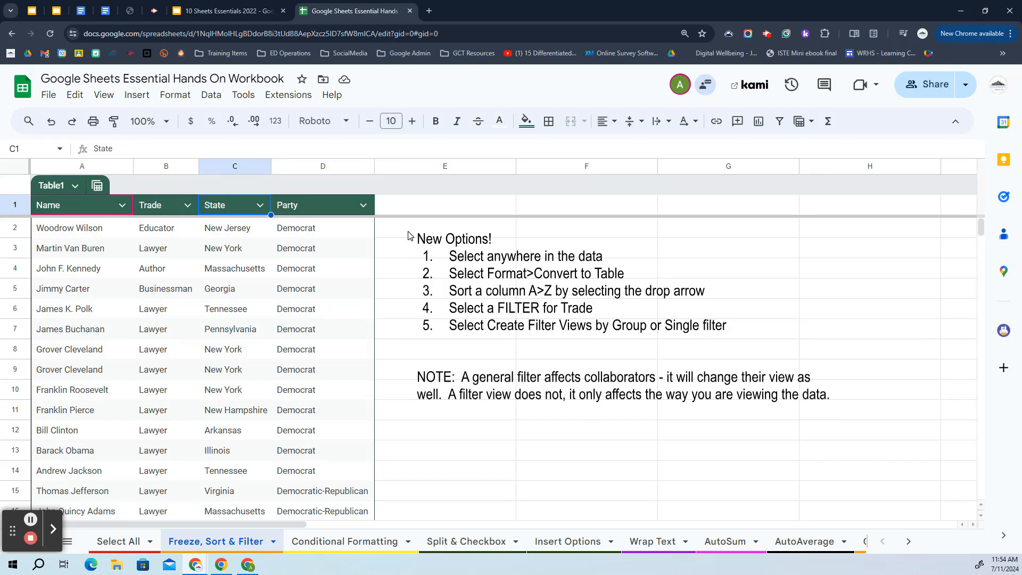
- Switch to the Conditional Formatting sheet, and check the matching #4 Conditional Formatting slide in the presentation before returning to the workbook
left_click(341, 541)
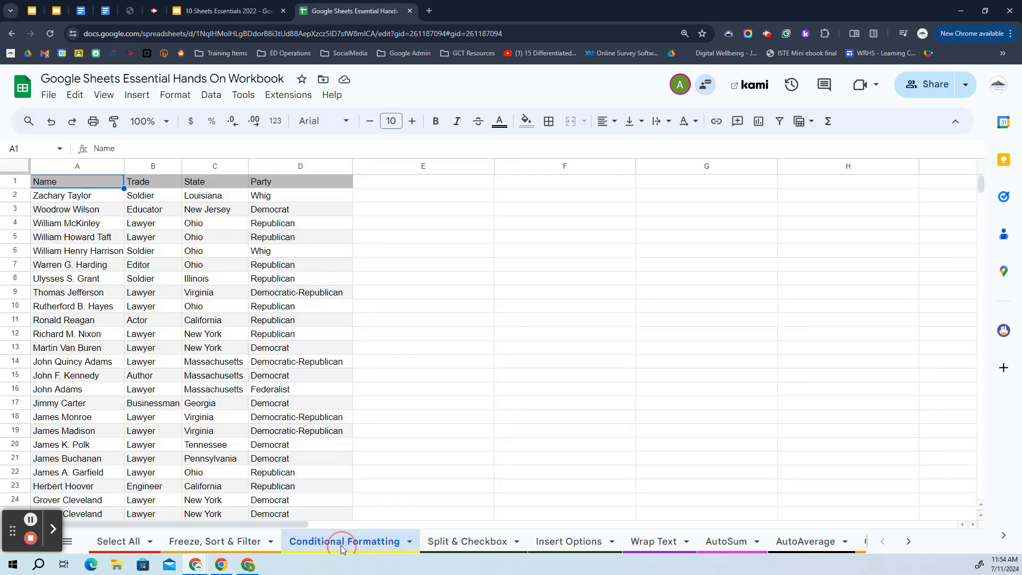
left_click(256, 11)
left_click(560, 98)
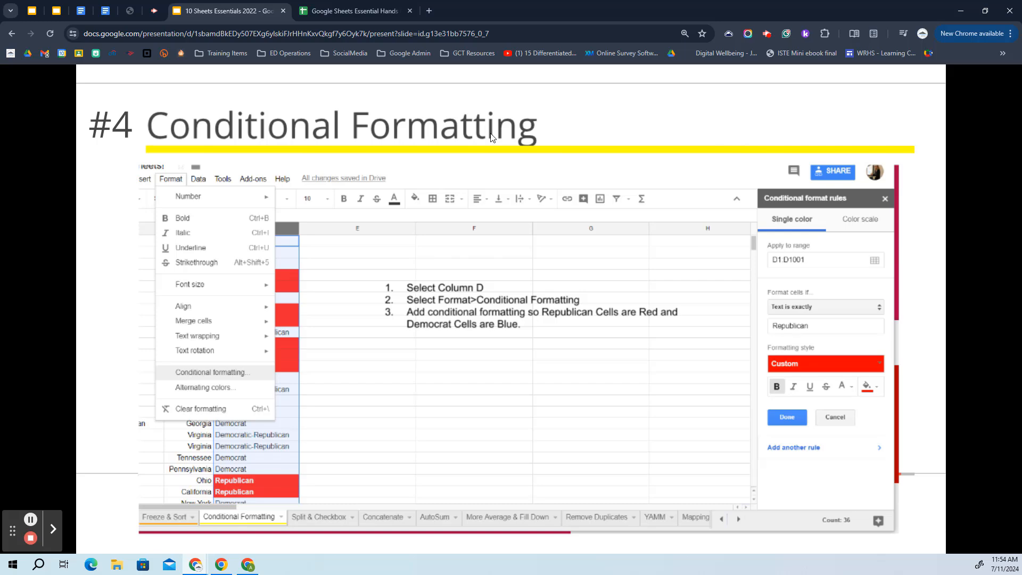
left_click(372, 6)
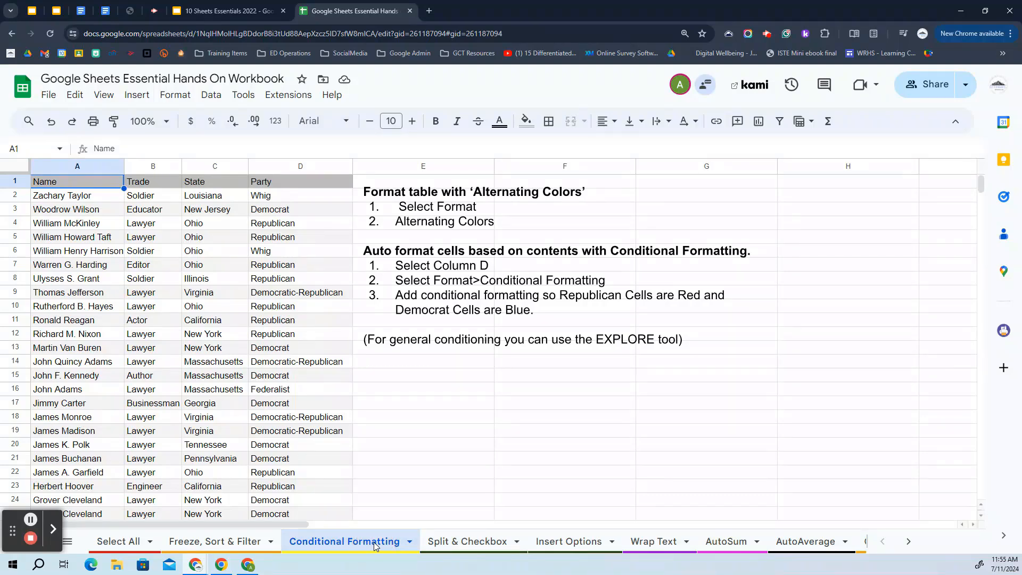
- Apply the orange default alternating colors style with a header to the presidents data in A1:D36
left_click(344, 459)
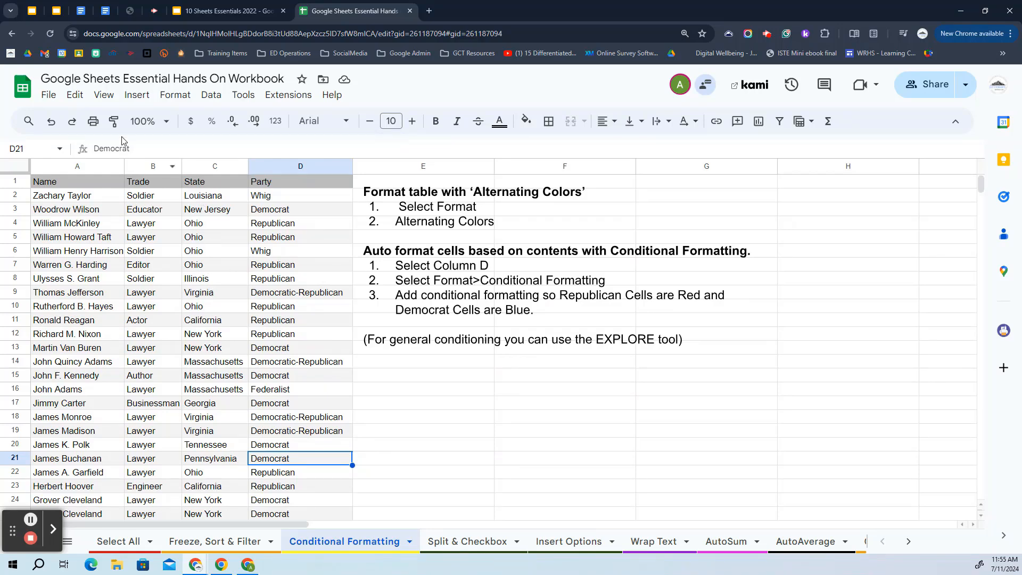
left_click(178, 96)
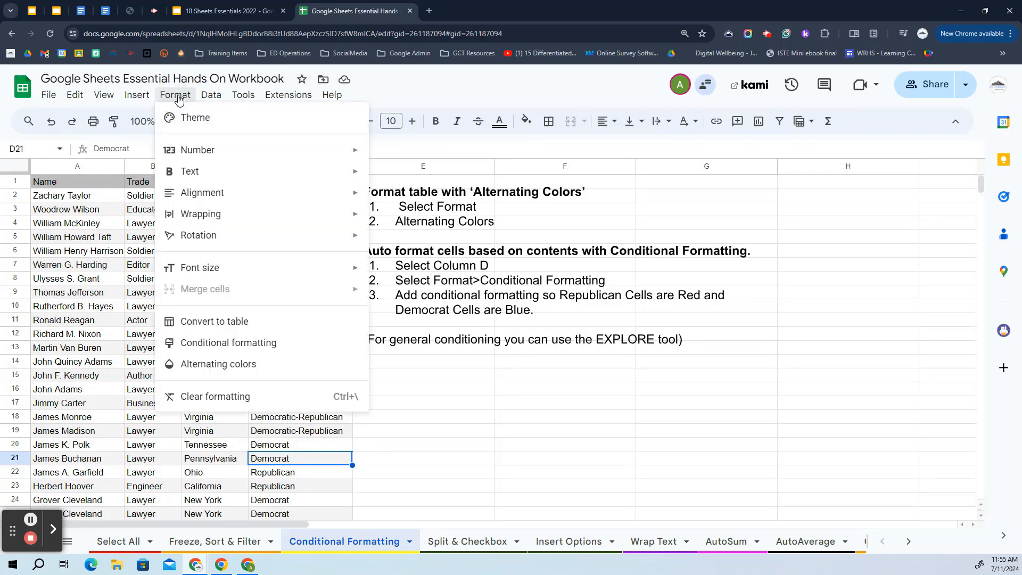
left_click(239, 367)
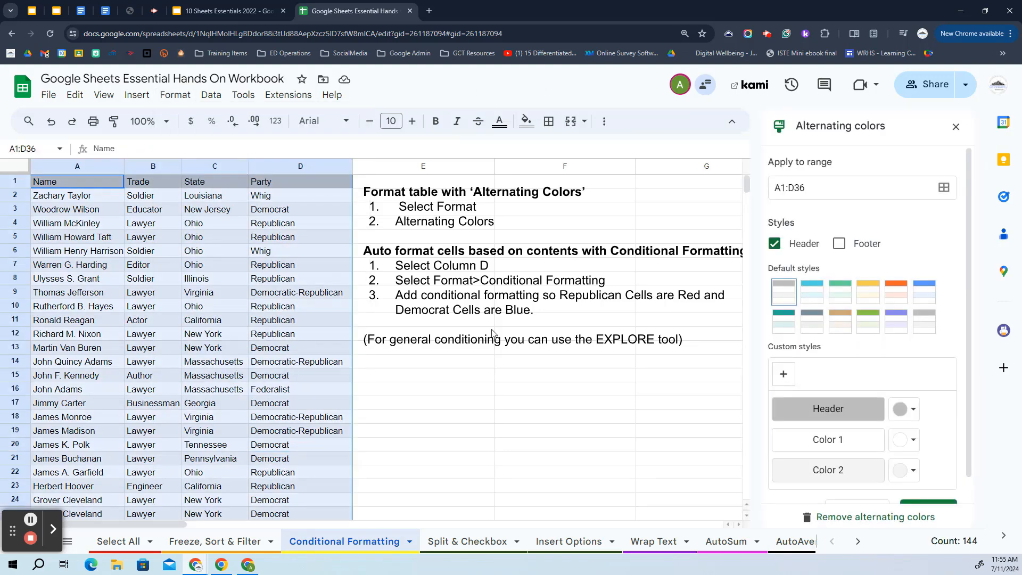
left_click(893, 296)
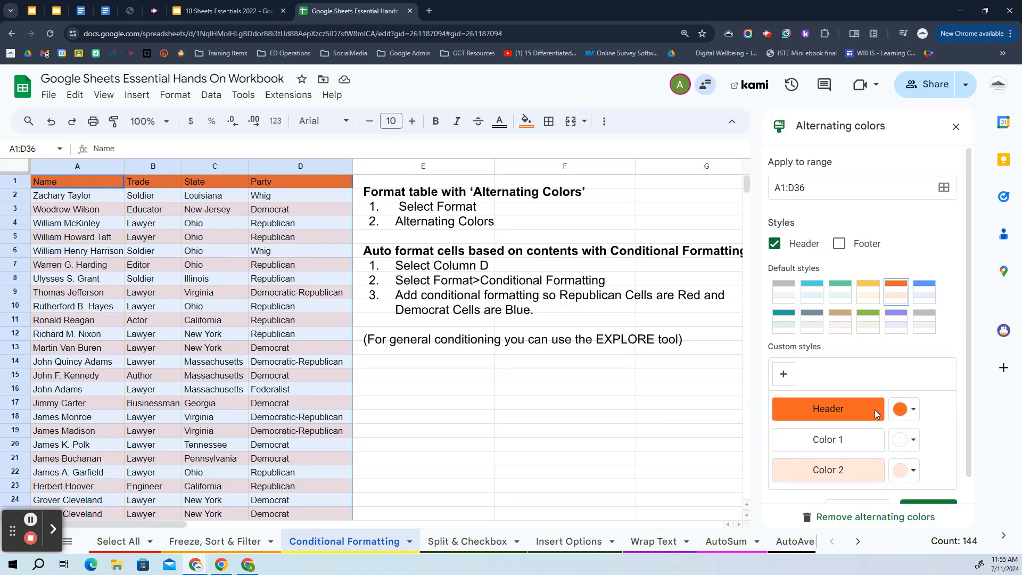
- Change the header color of the alternating colors style to a custom red, #f42424
left_click(913, 411)
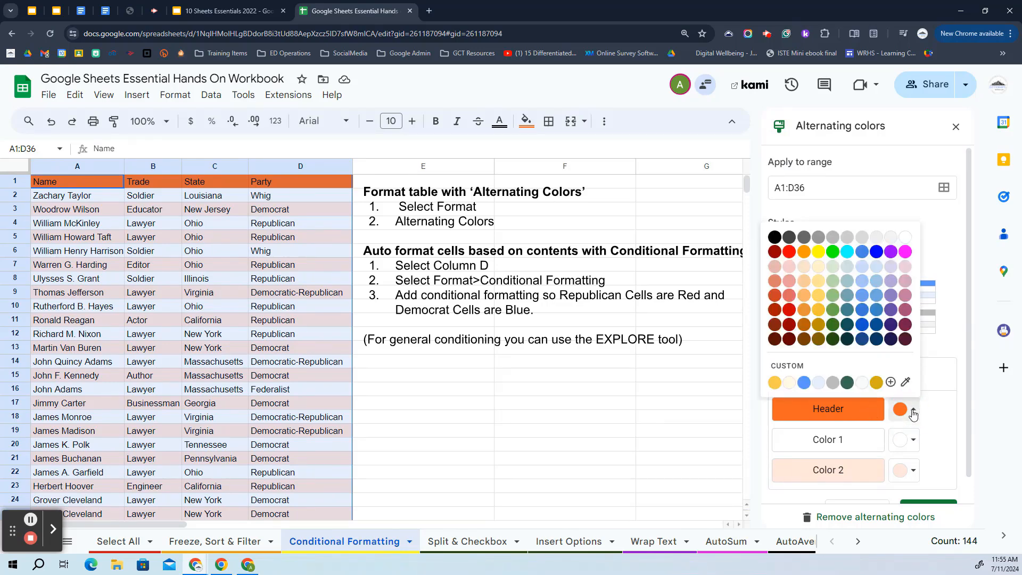
left_click(892, 383)
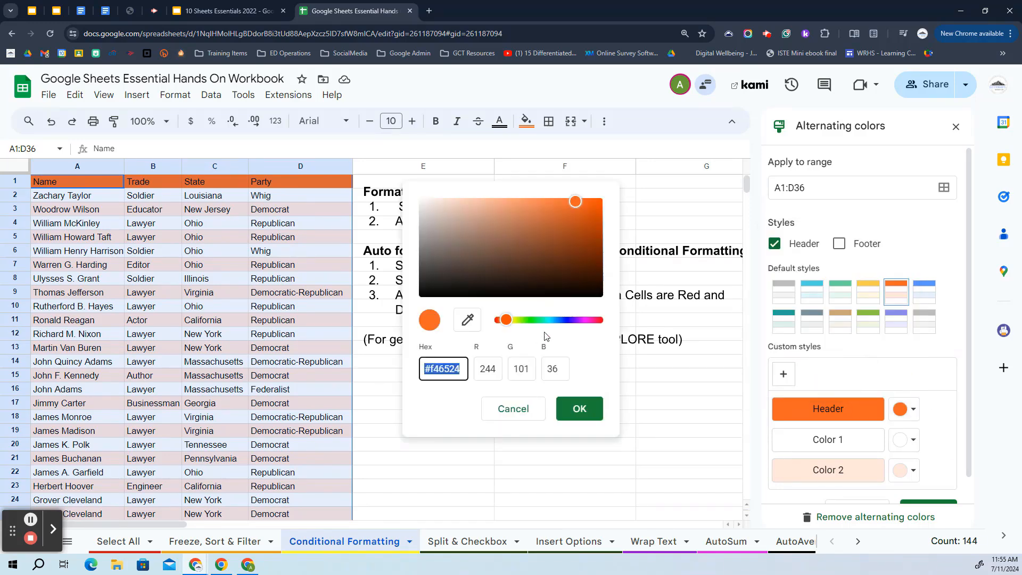
left_click_drag(504, 320, 487, 320)
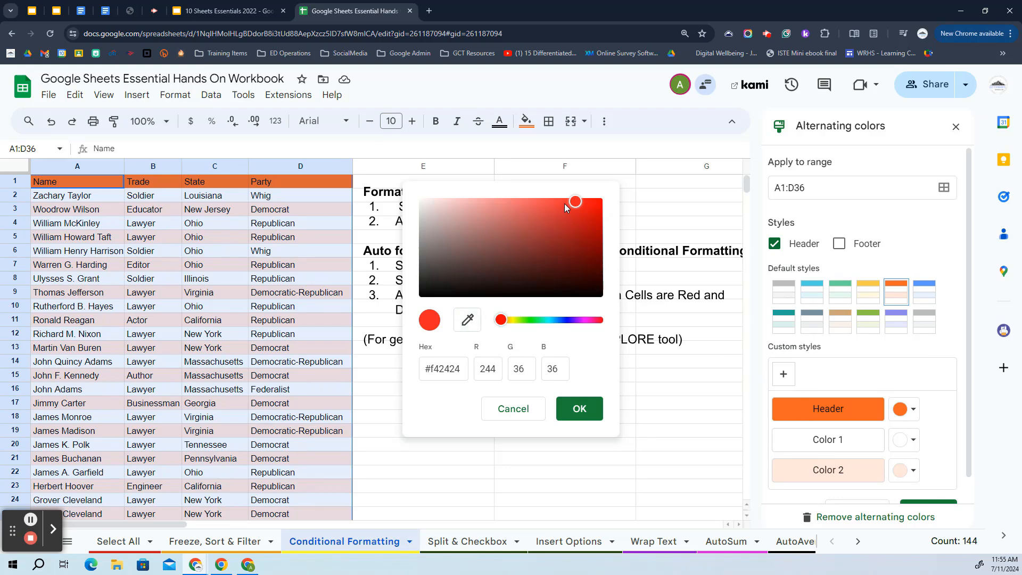
left_click(580, 409)
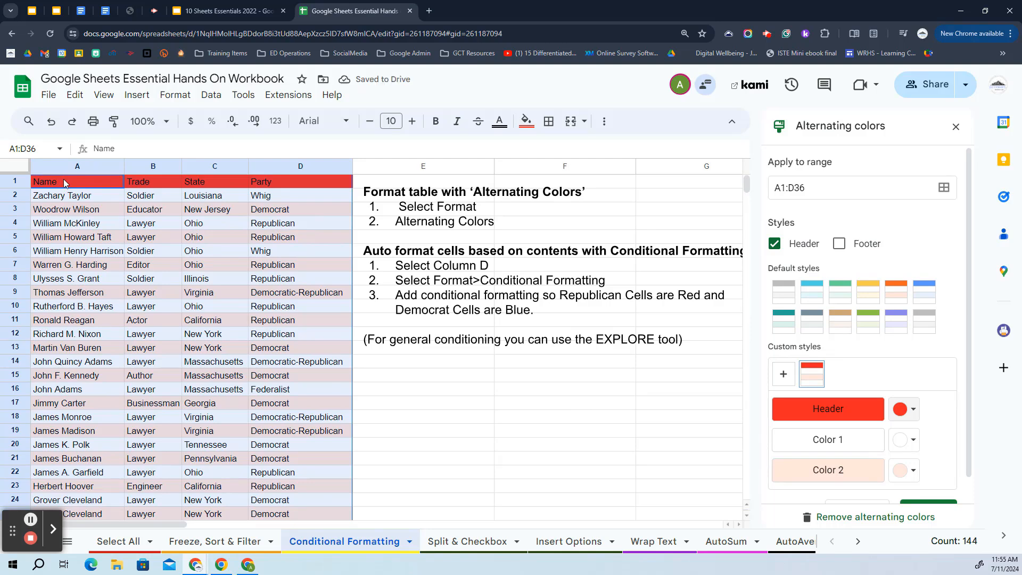
- Make the header row text in A1:D1 white and bold
left_click_drag(64, 183, 286, 182)
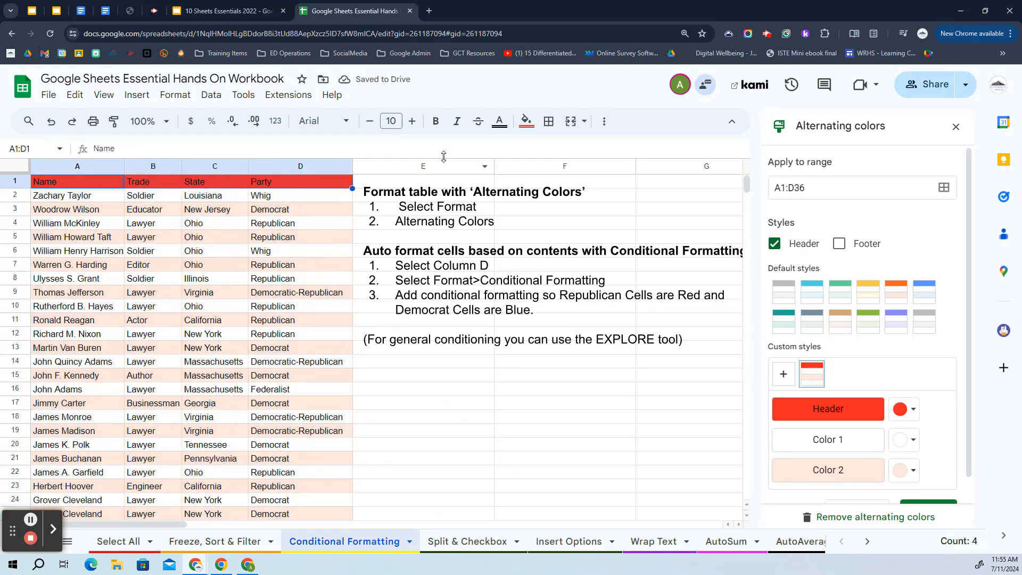
left_click(500, 121)
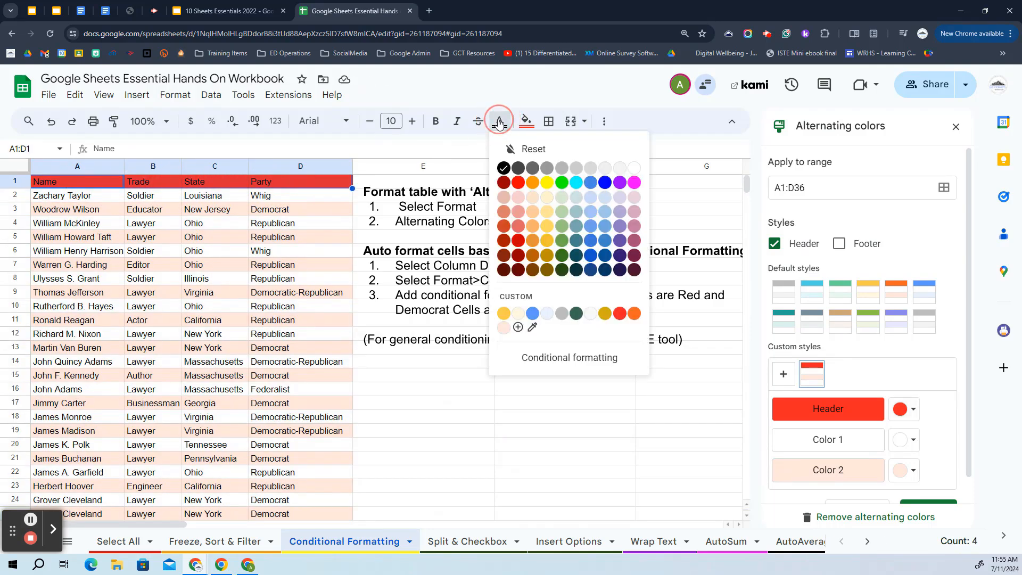
left_click(632, 172)
left_click(436, 122)
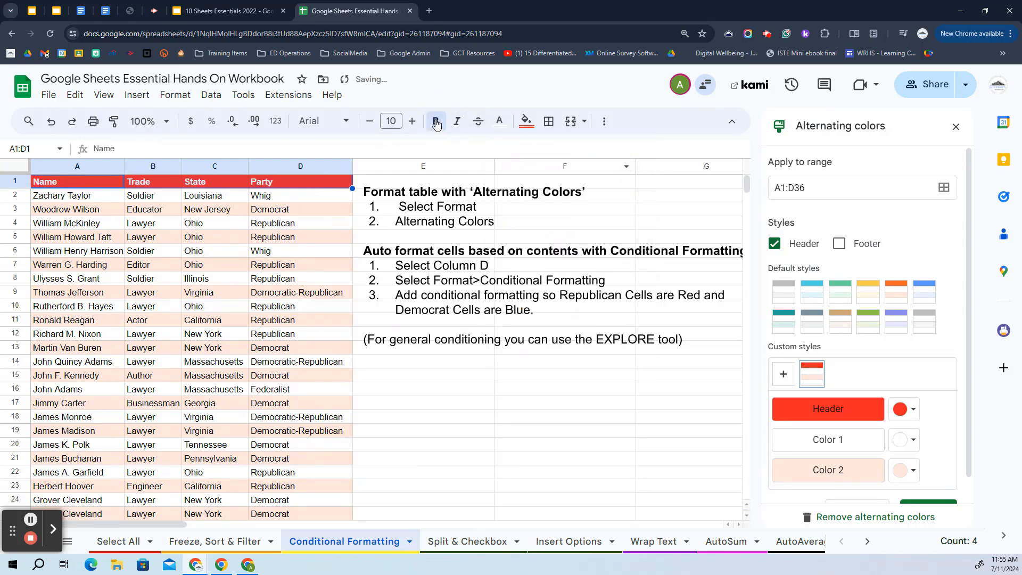
left_click(406, 297)
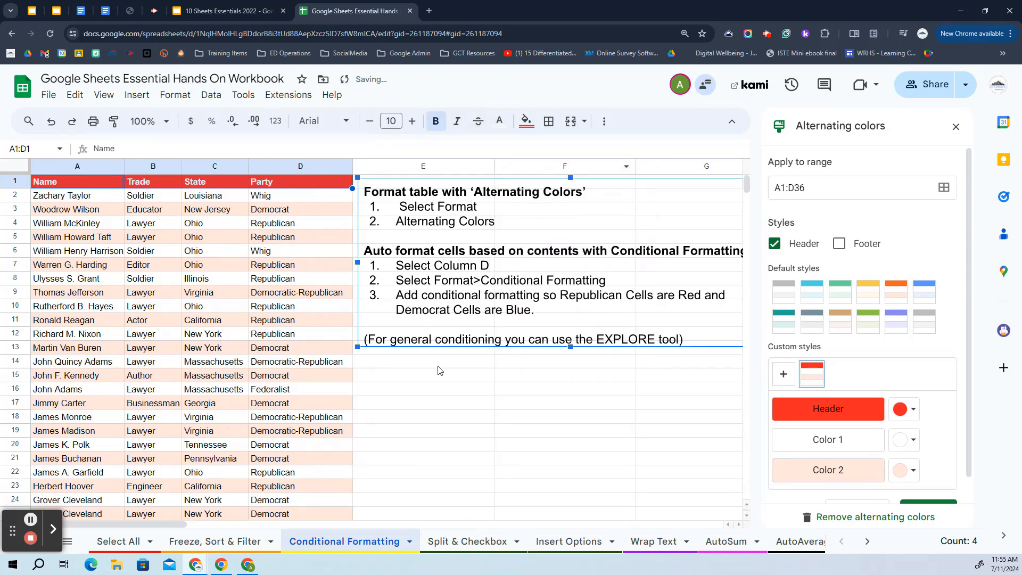
- Switch the alternating colors to the yellow default style and set the header text in A1:D1 to black
left_click(865, 287)
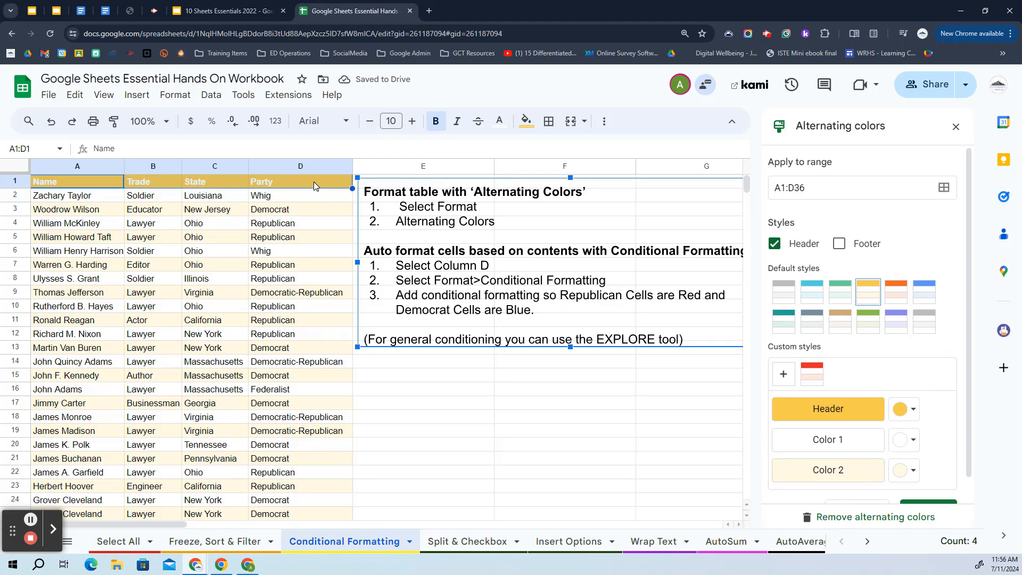
left_click_drag(314, 181, 87, 176)
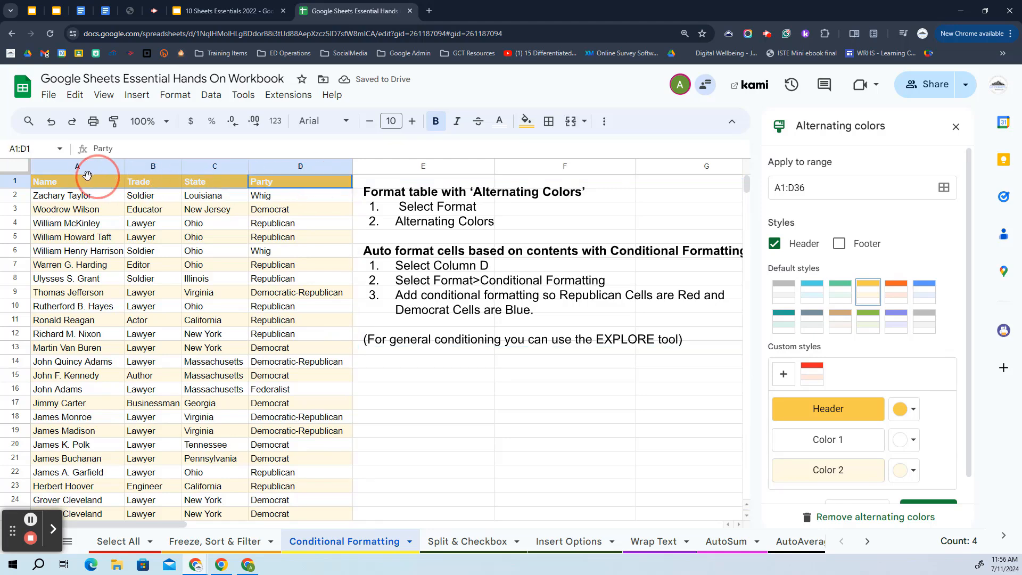
left_click(499, 121)
left_click(503, 168)
left_click(309, 212)
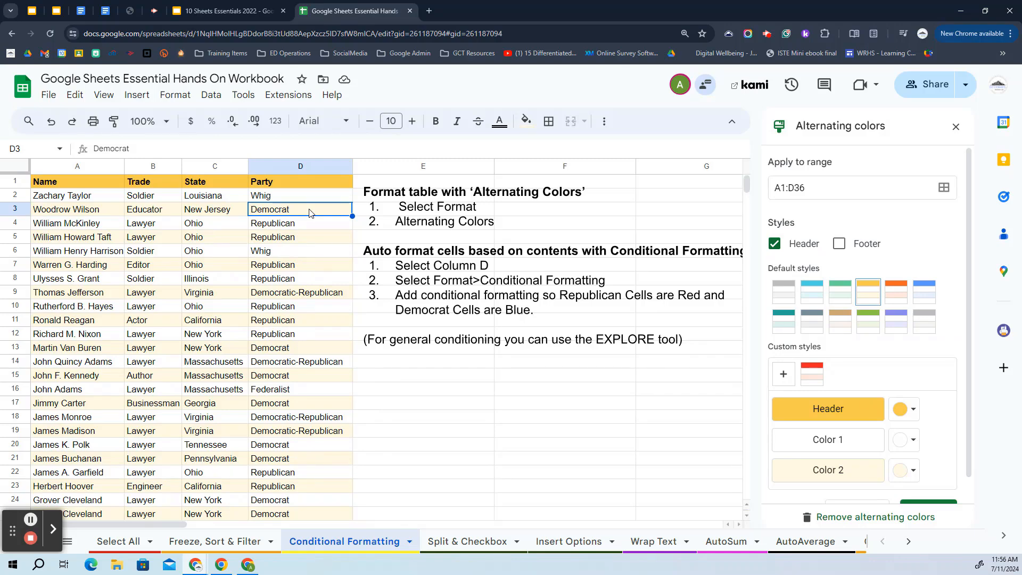
- Set up a single-color conditional format rule on column D for cells whose text is exactly "Democrat"
left_click(316, 166)
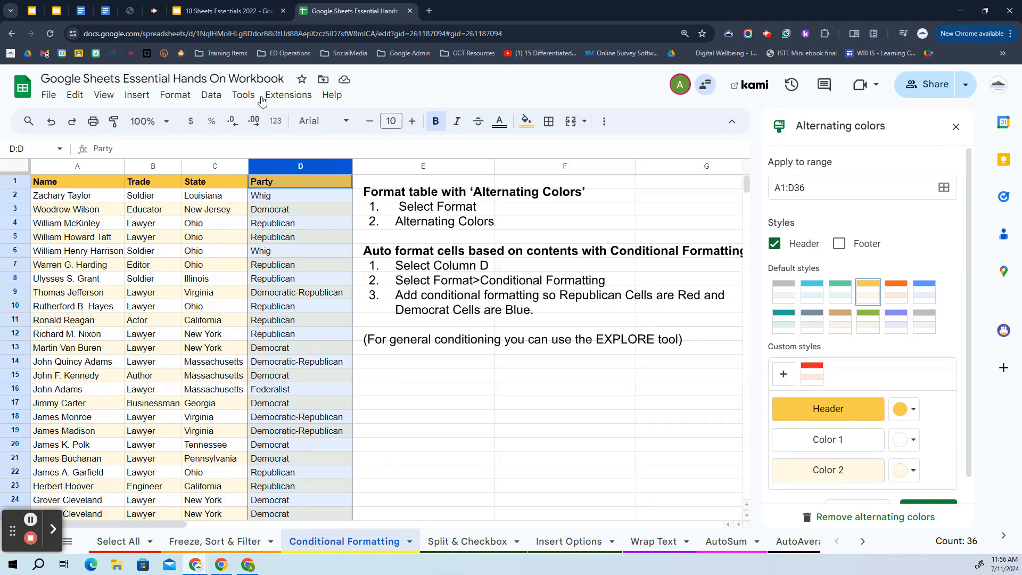
left_click(175, 96)
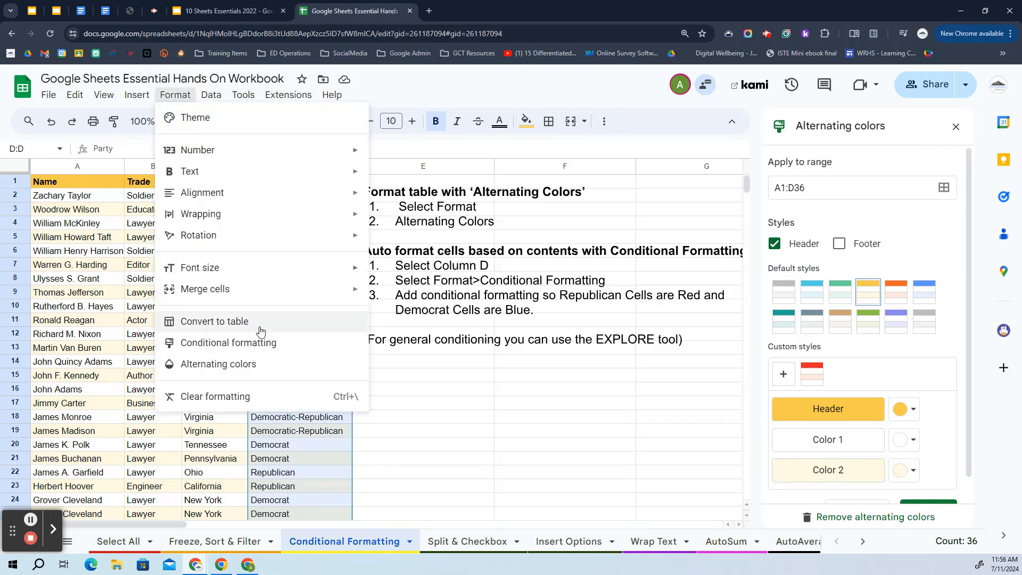
left_click(234, 343)
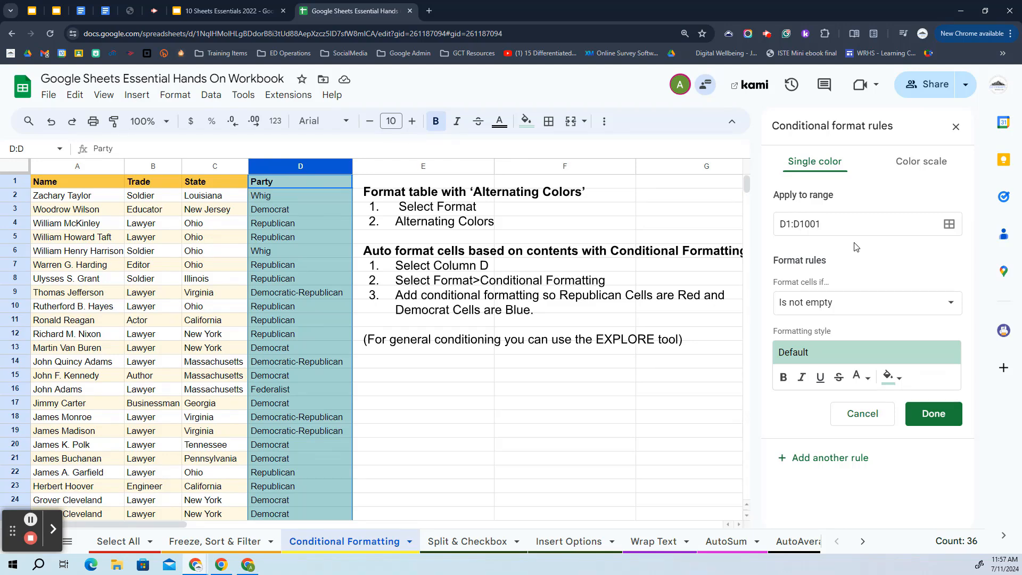
left_click(815, 308)
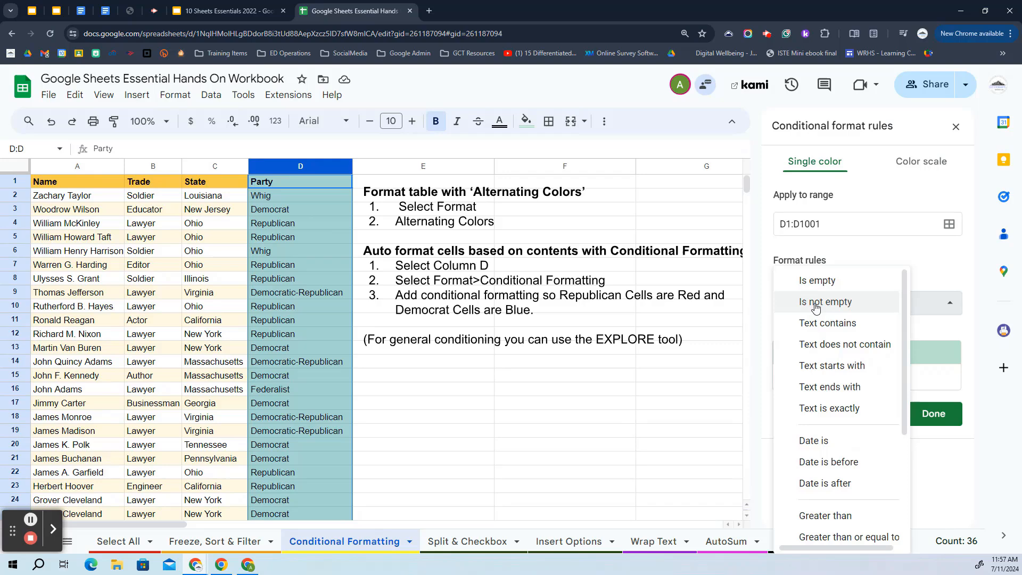
left_click(835, 326)
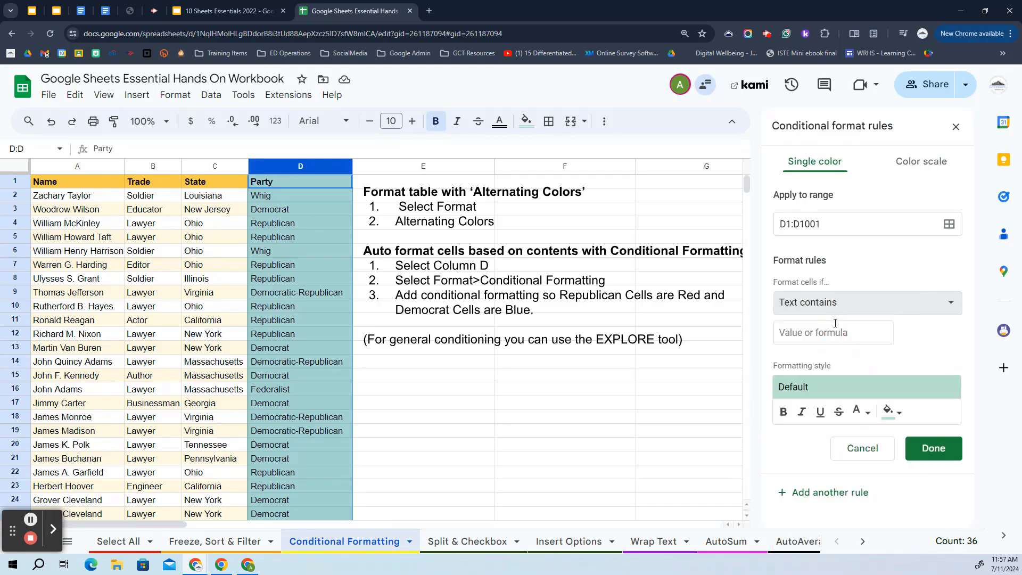
left_click(826, 302)
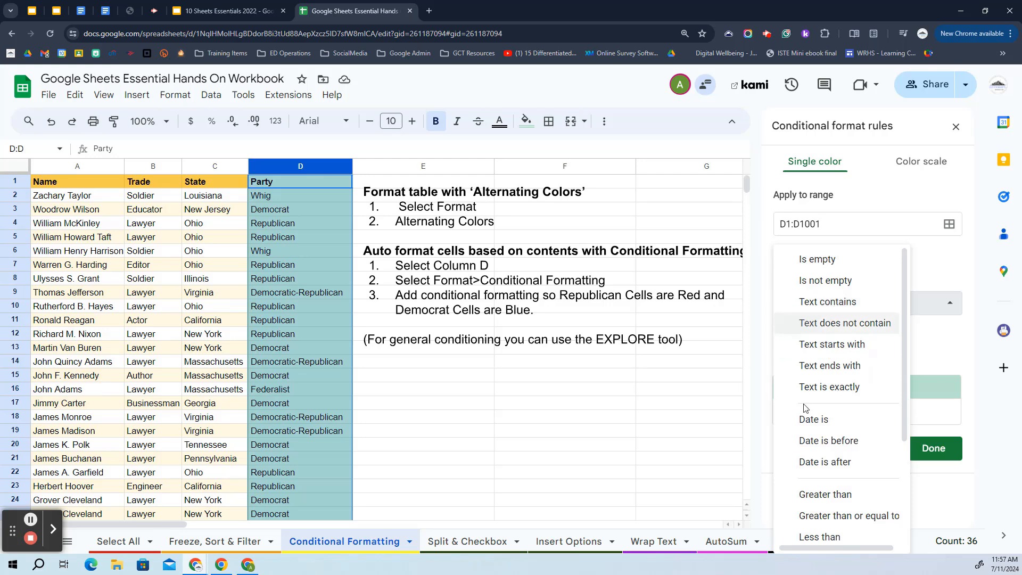
left_click(823, 389)
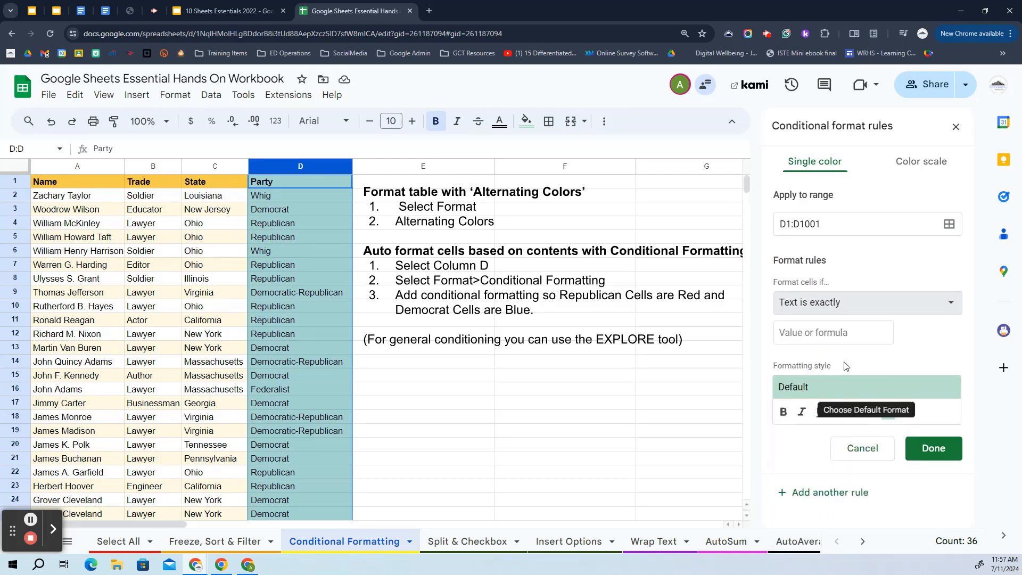
left_click(813, 334)
type("De")
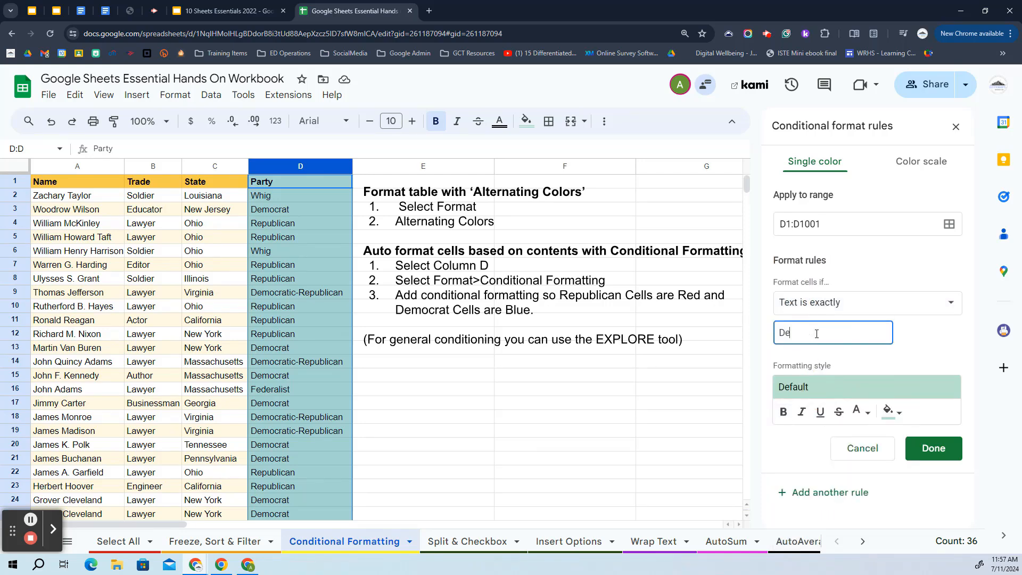
type("mocrat")
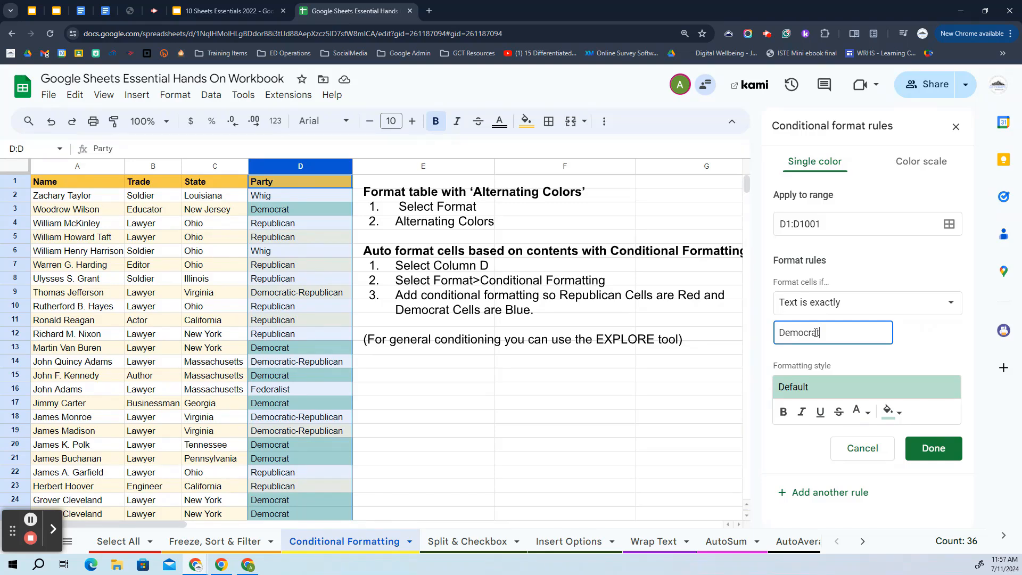
- Give the "Democrat" rule a dark blue fill with bold white text and save the rule
left_click(893, 415)
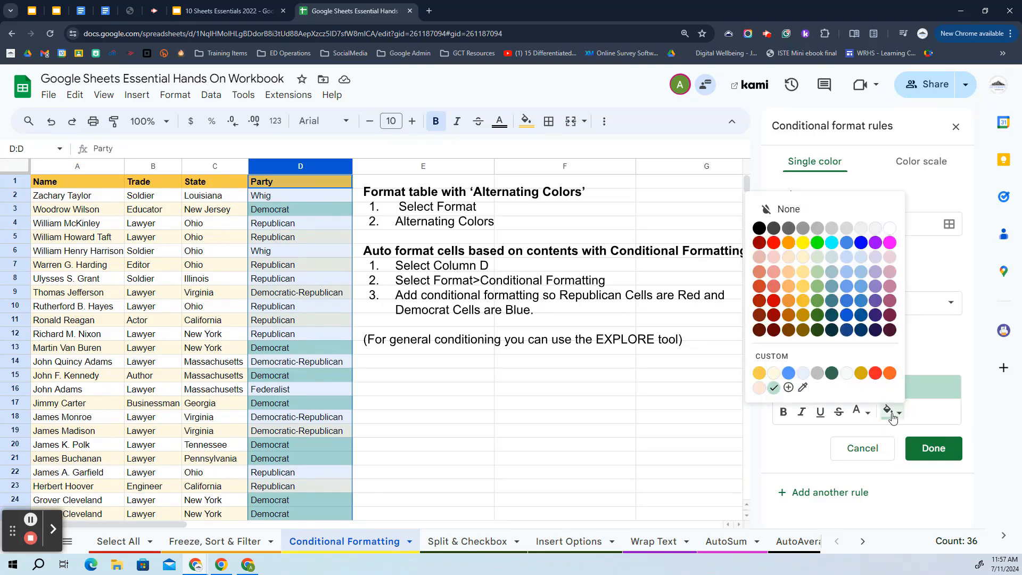
left_click(846, 329)
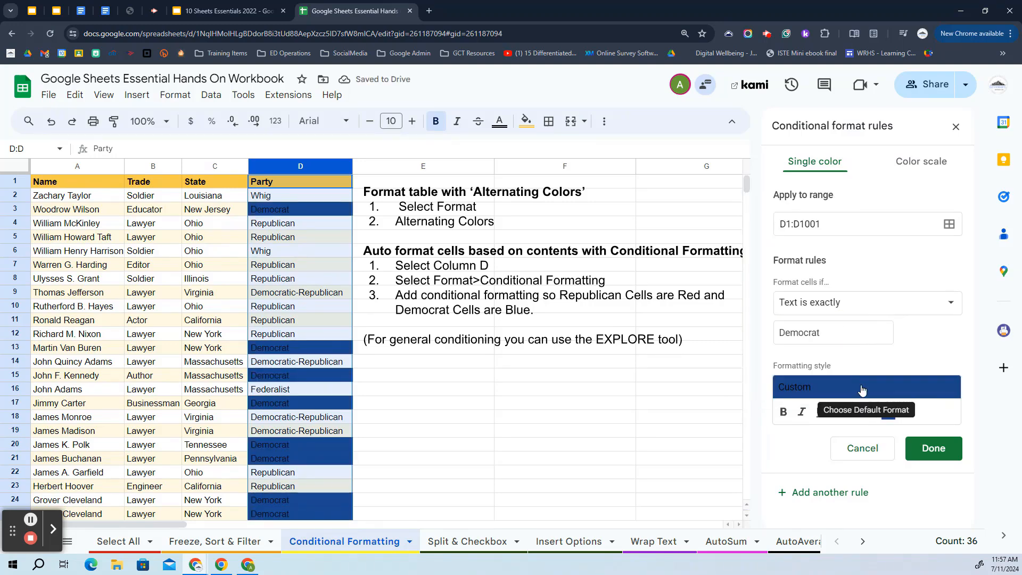
left_click(785, 412)
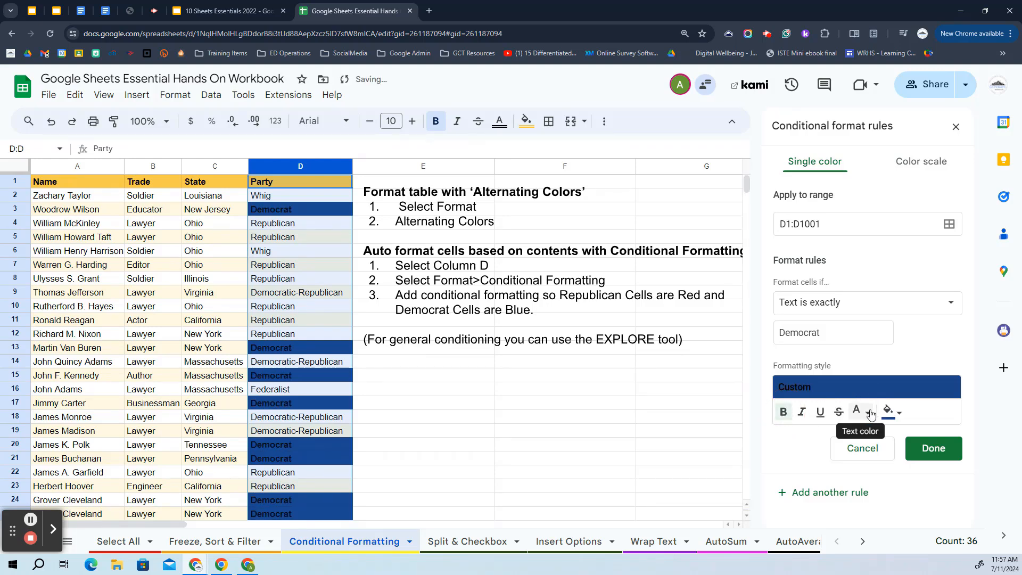
left_click(871, 413)
left_click(990, 230)
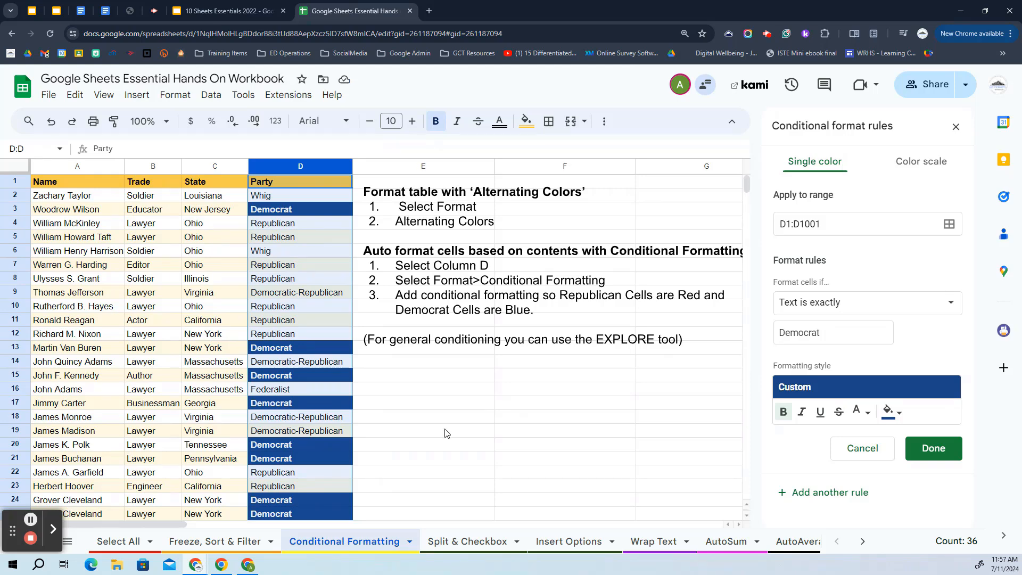
left_click(942, 449)
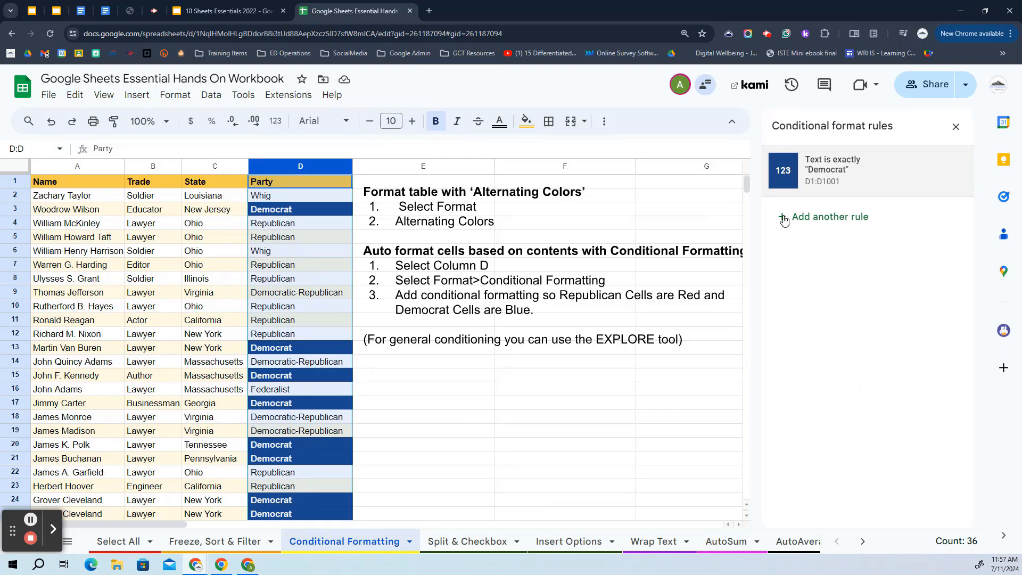
- Add another single-color rule on D1:D1001 for cells whose text is exactly "Republican"
left_click(828, 217)
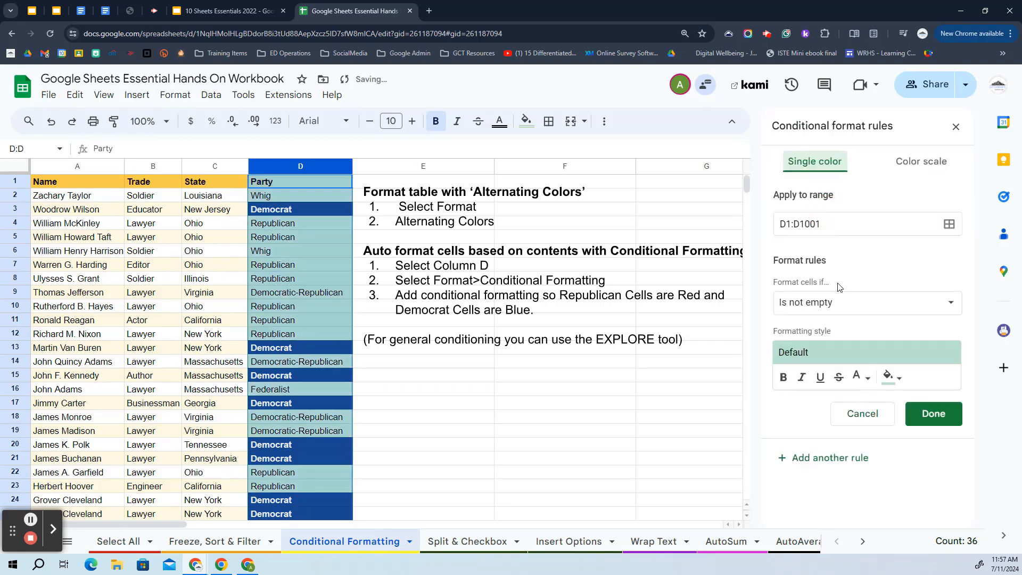
left_click(825, 307)
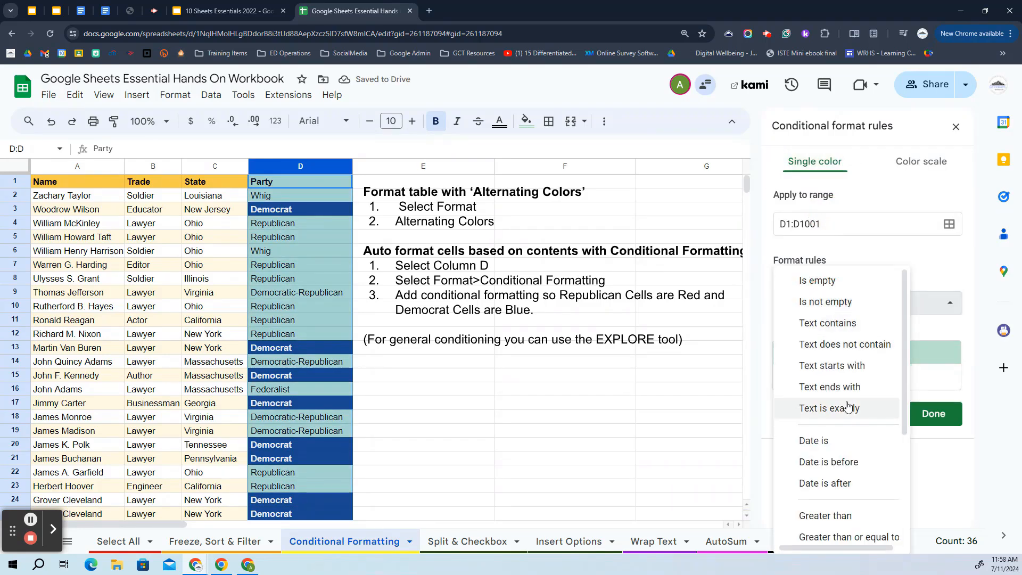
left_click(831, 409)
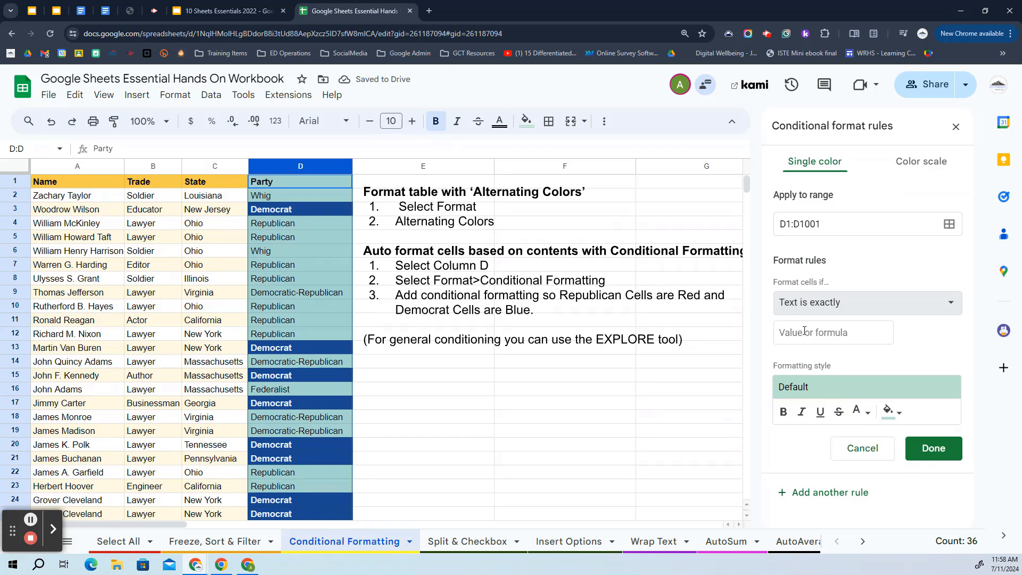
left_click(799, 340)
type("Rep")
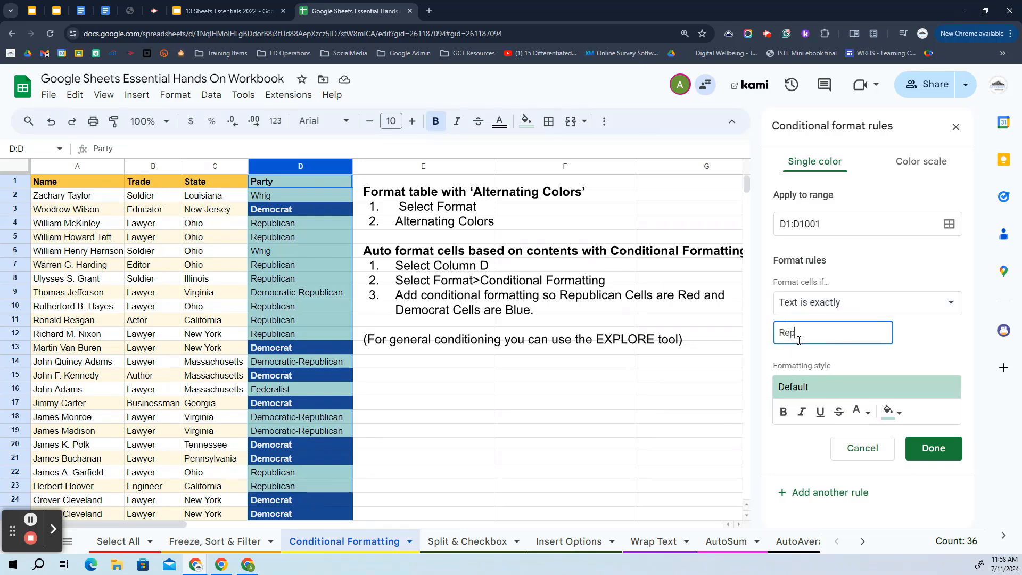
type("ublican")
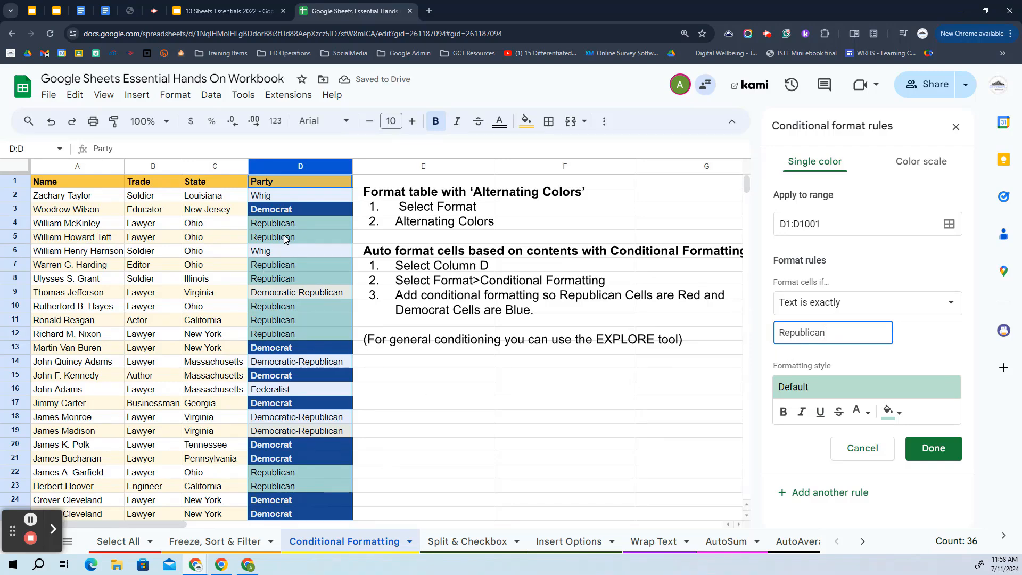
- Give the "Republican" rule a red fill with bold white text, save it, and deselect column D
left_click(893, 413)
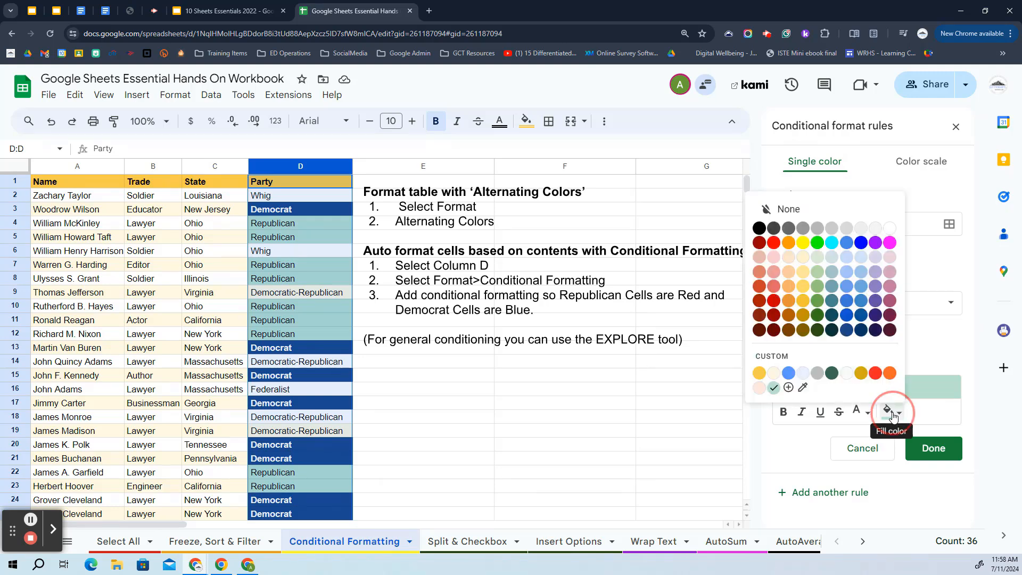
left_click(775, 244)
left_click(783, 411)
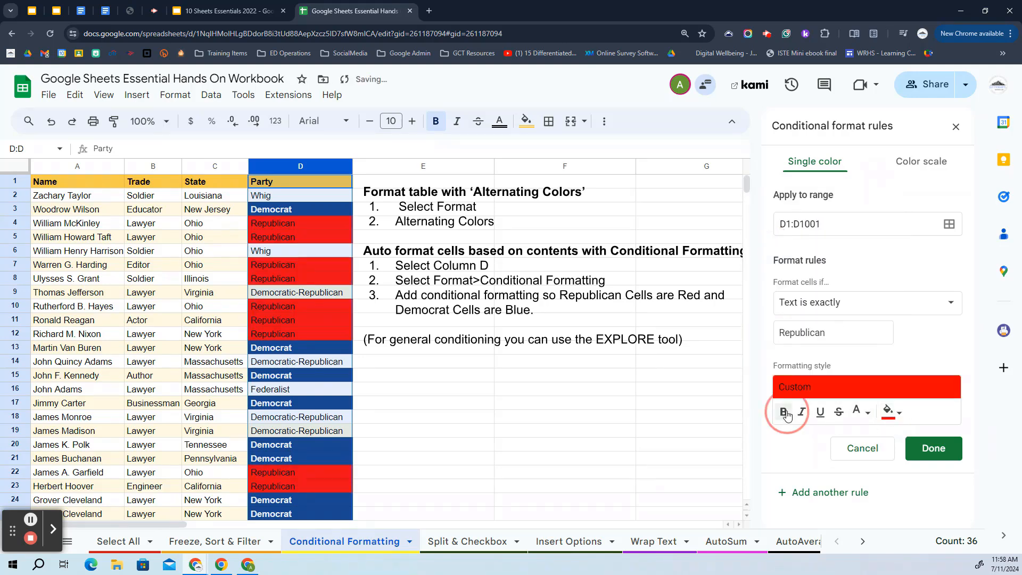
left_click(863, 413)
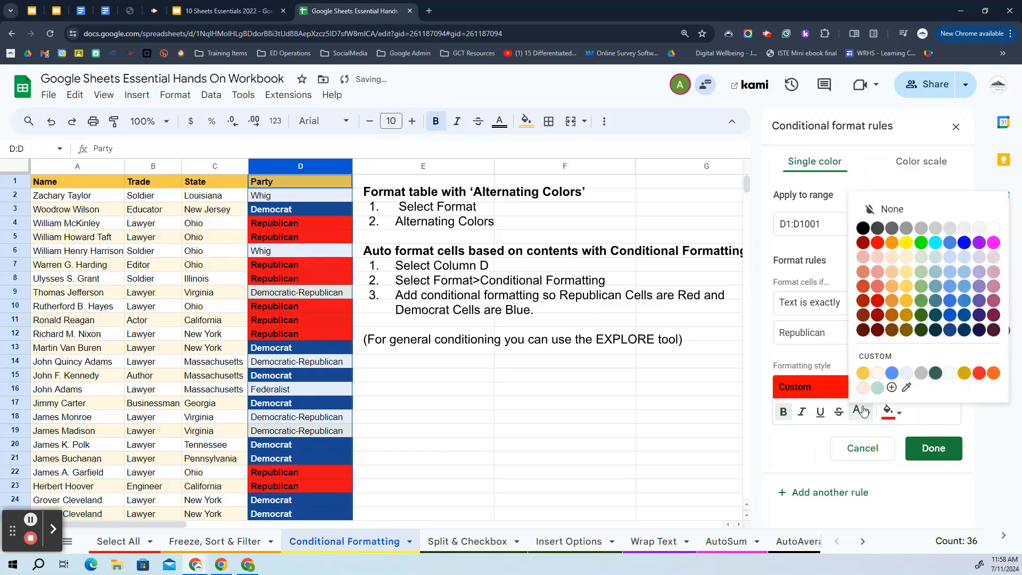
left_click(994, 230)
left_click(937, 448)
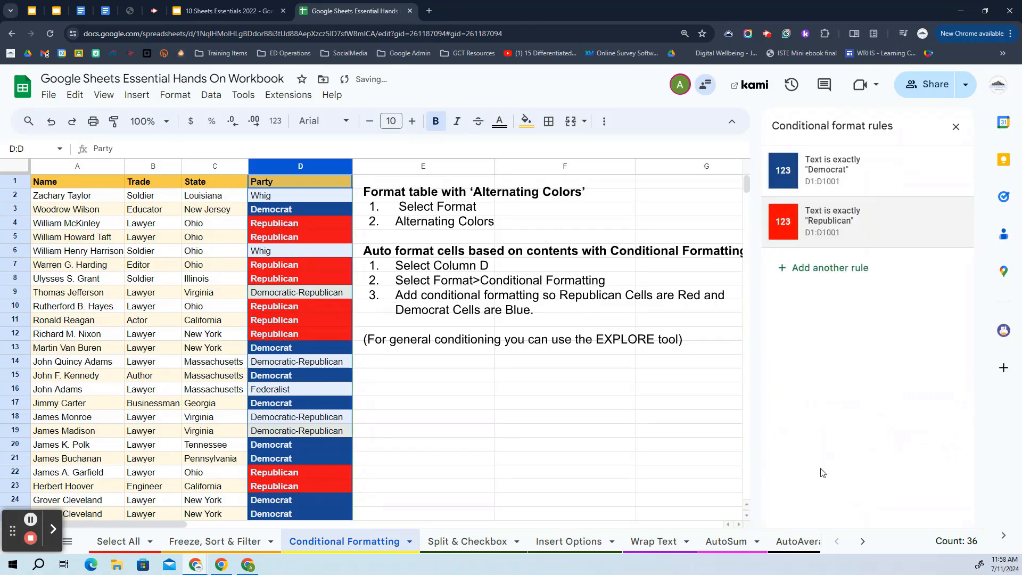
left_click(612, 480)
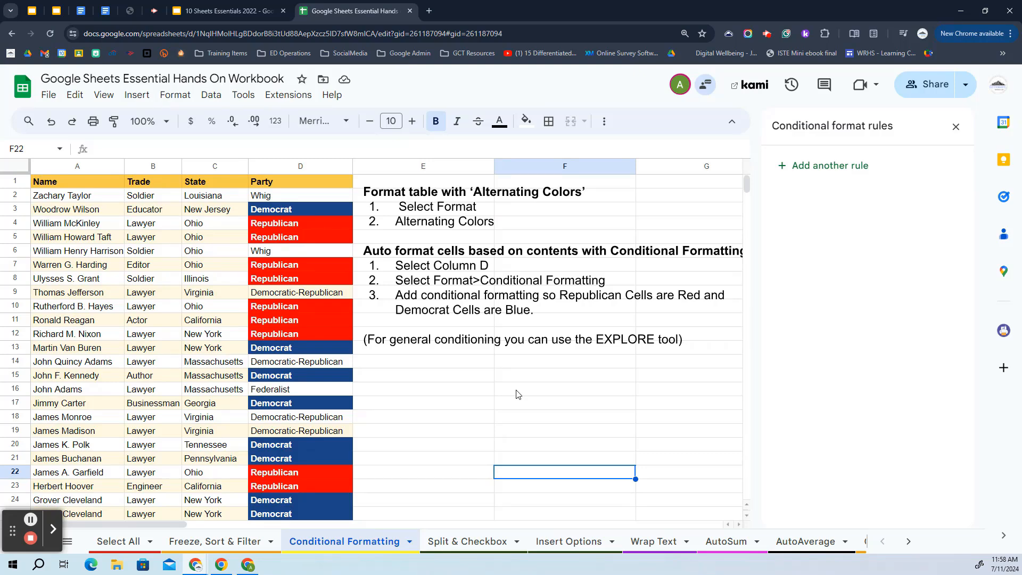
- Switch to the 10 Sheets Essentials presentation, read the #5 Split Cells slide, and return to the workbook
left_click(208, 5)
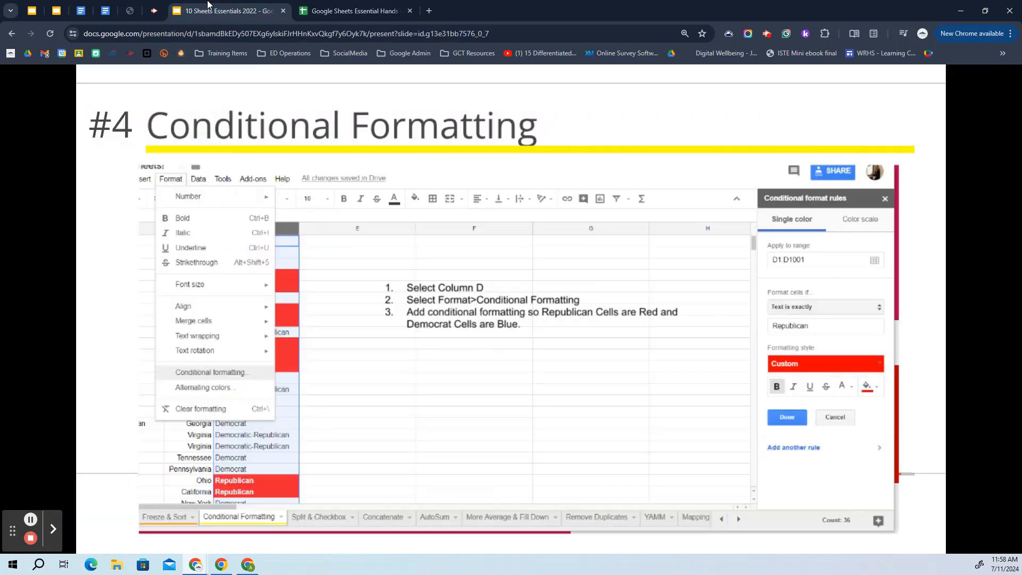
left_click(631, 106)
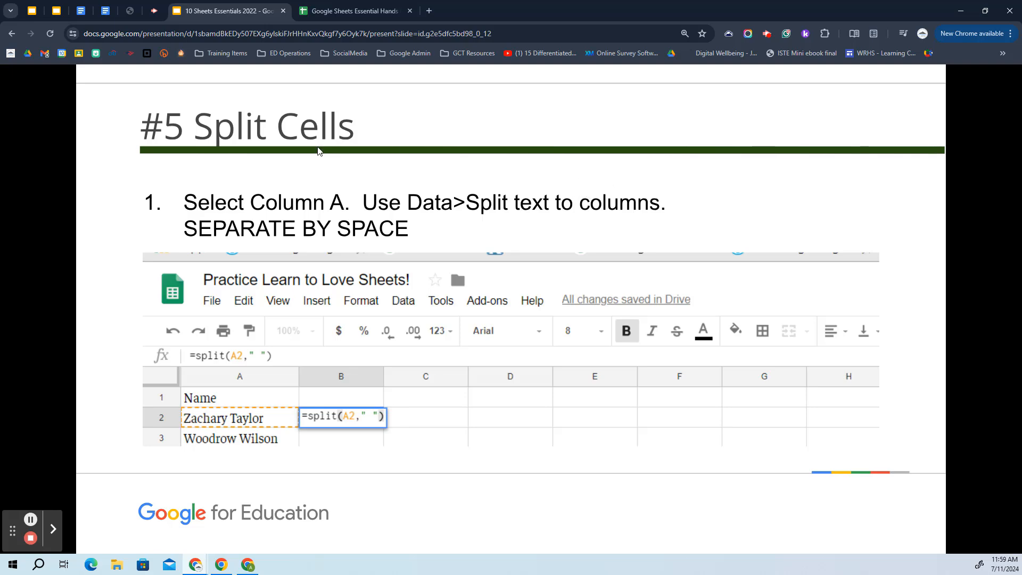
left_click(353, 11)
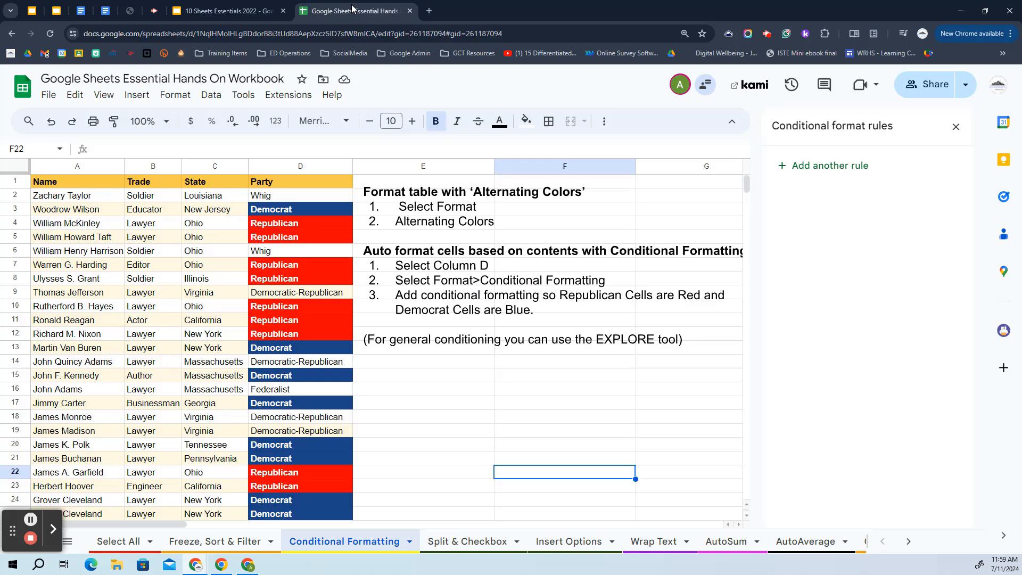
- Open the Split & Checkbox sheet and move the instructions text box away from the names so it starts at column F
left_click(486, 542)
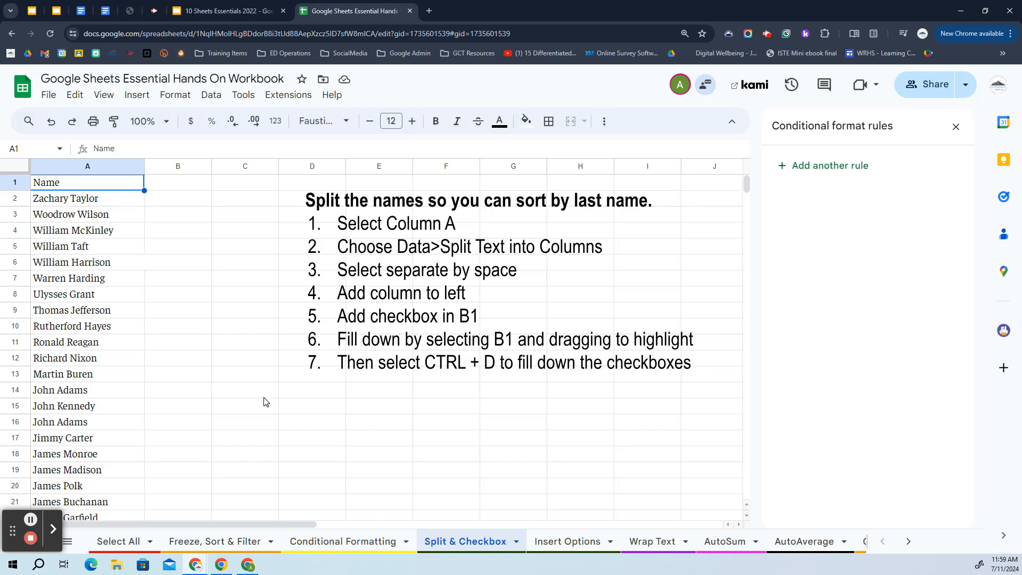
left_click(394, 293)
left_click_drag(396, 234, 512, 254)
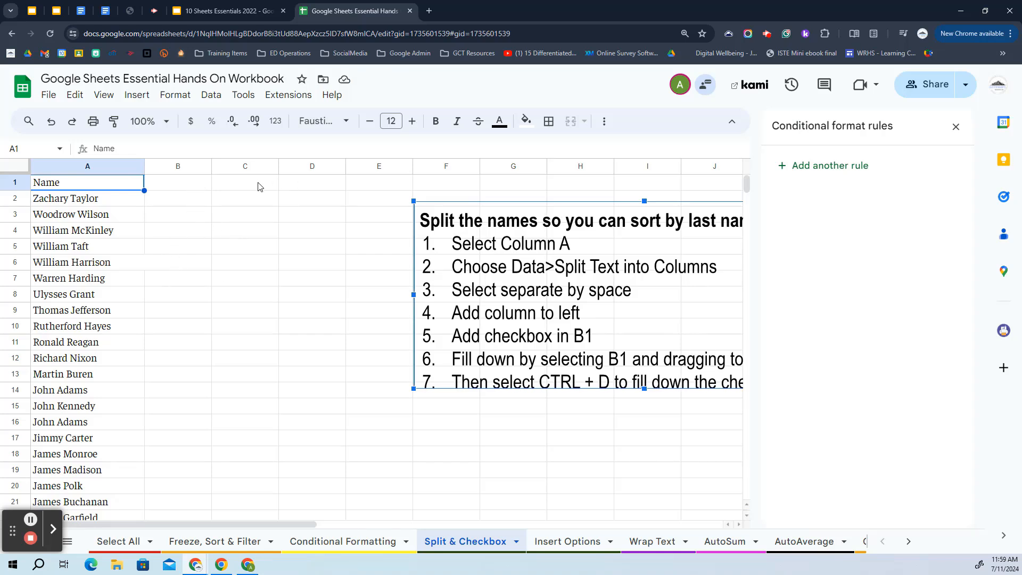
- Split the full names in column A into separate columns, using Space as the separator
right_click(121, 173)
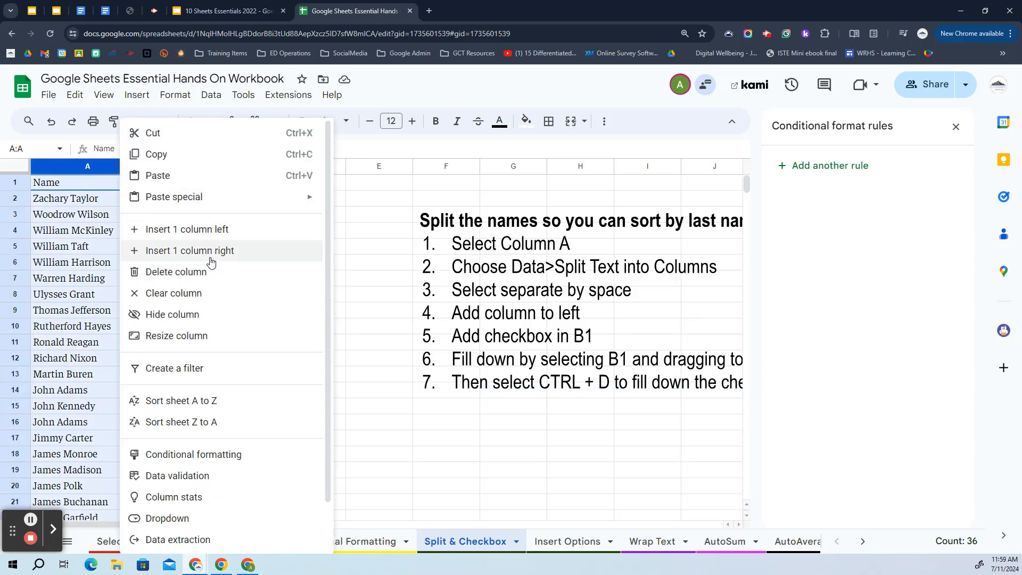
left_click(59, 235)
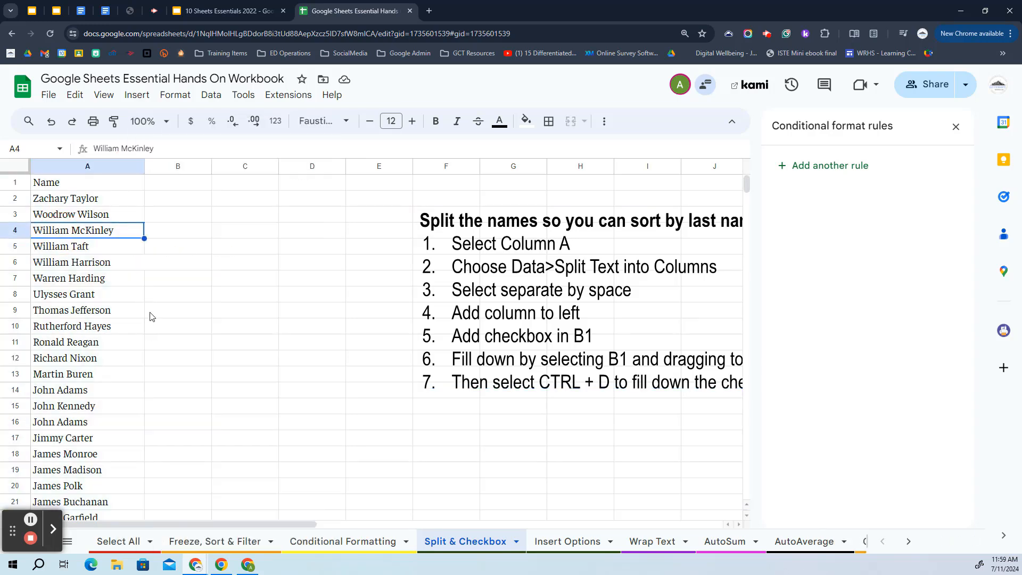
left_click(72, 168)
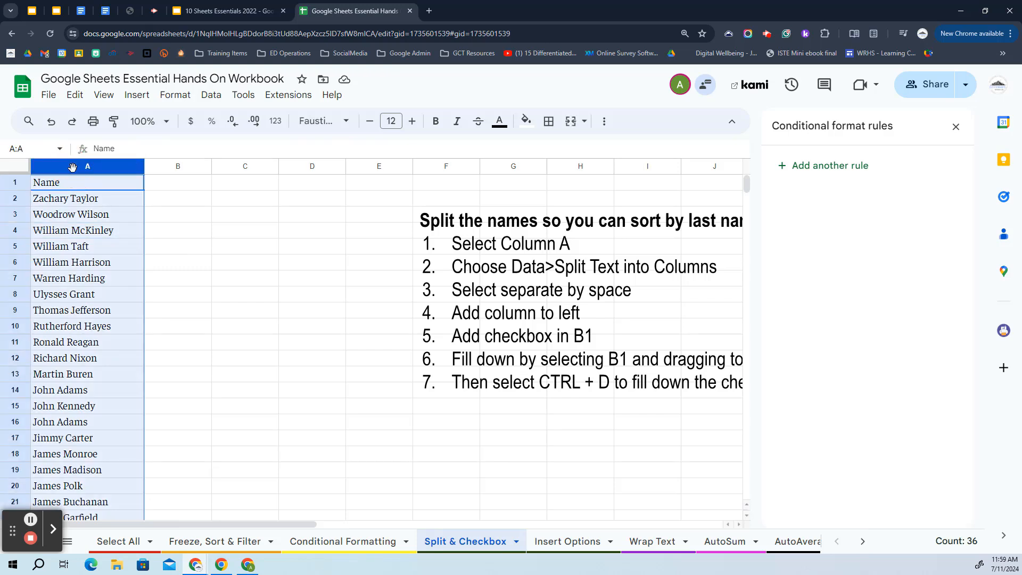
left_click(212, 97)
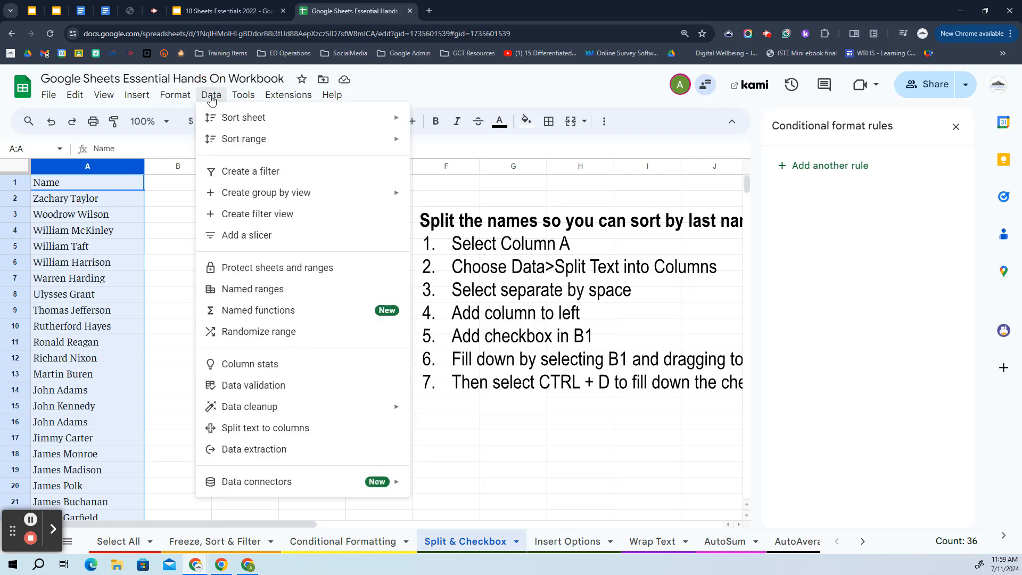
left_click(253, 429)
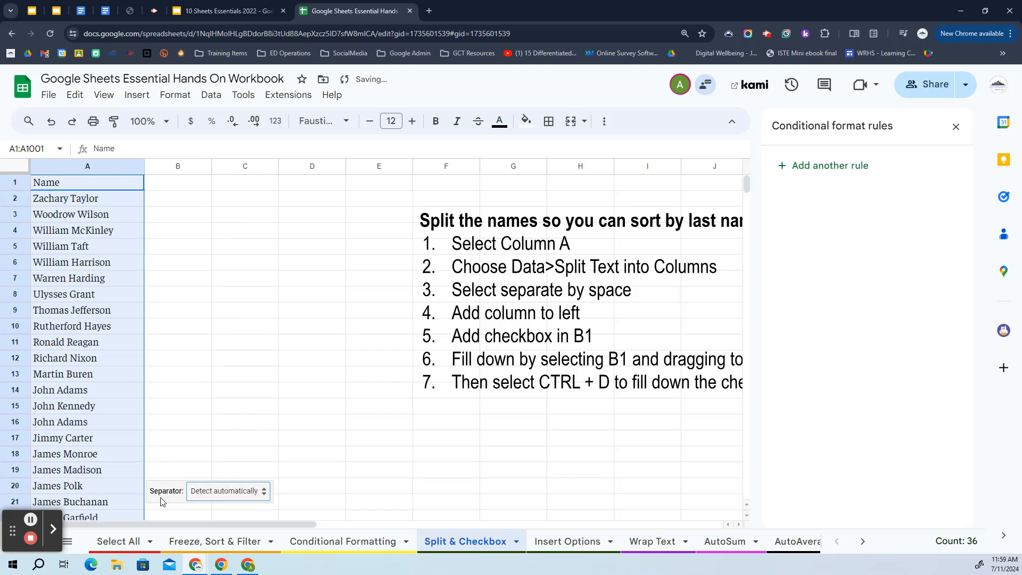
left_click(222, 493)
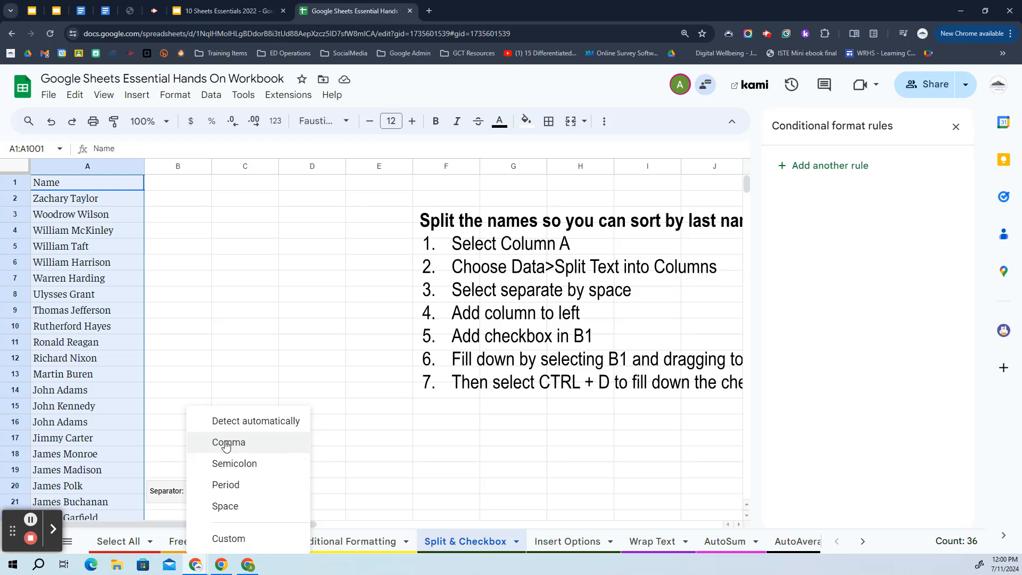
left_click(230, 506)
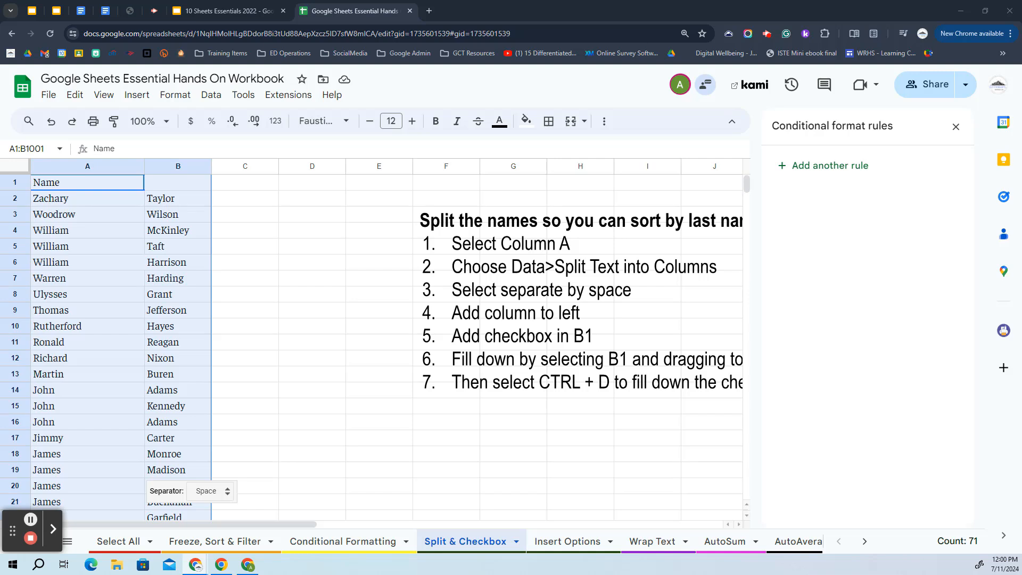
- Enter the headers "First" in A1 and "Last" in B1
left_click(97, 184)
type("First")
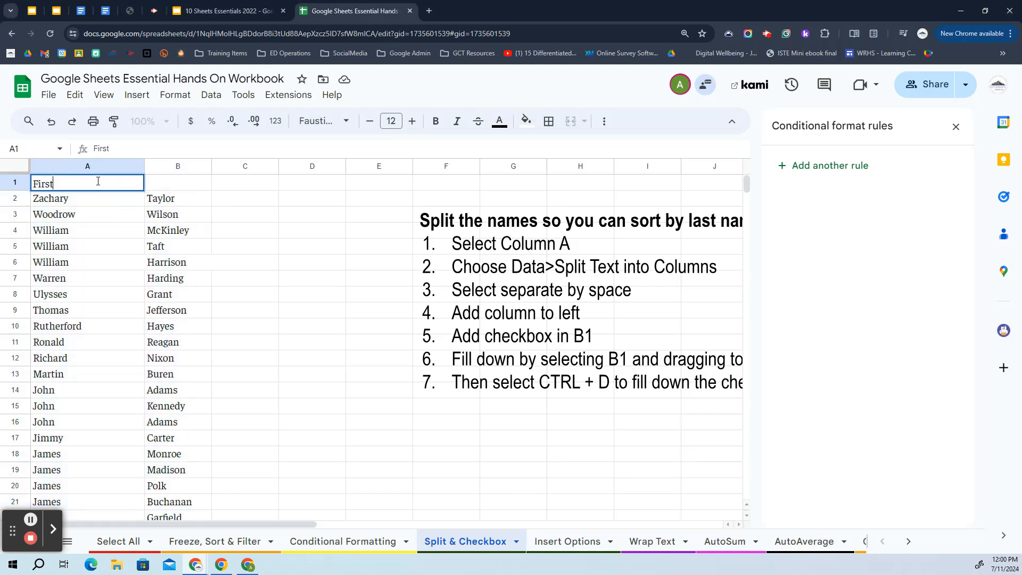
key("Tab")
type("Last")
key("Tab")
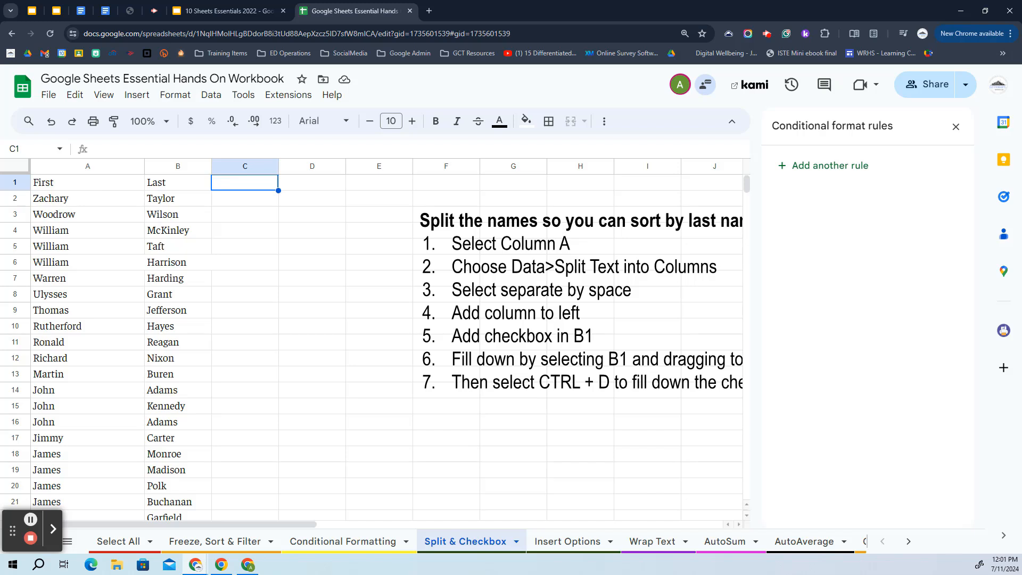
- Freeze the first row and sort the sheet A to Z by the First column
left_click(103, 94)
mouse_move(139, 142)
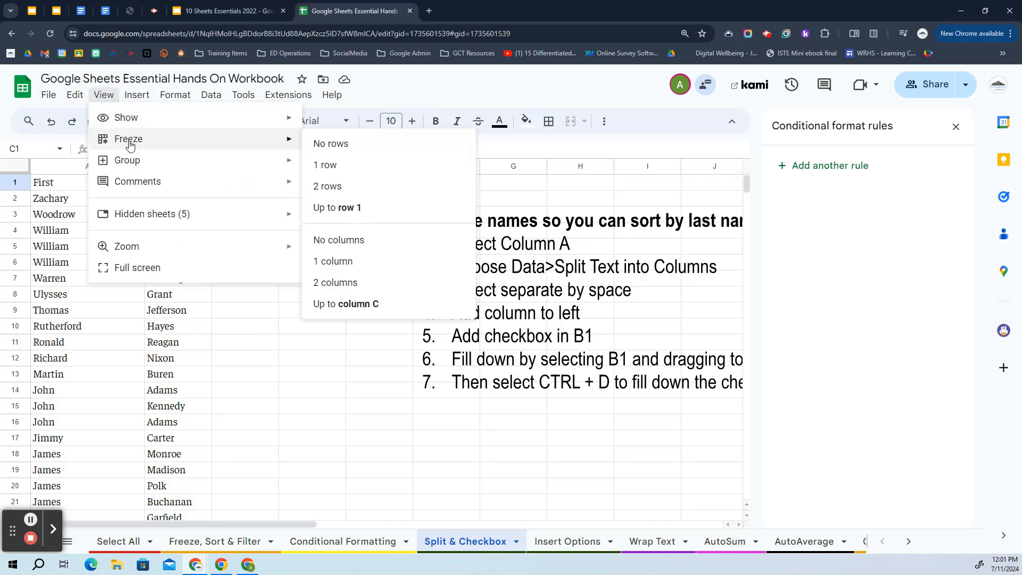
left_click(344, 169)
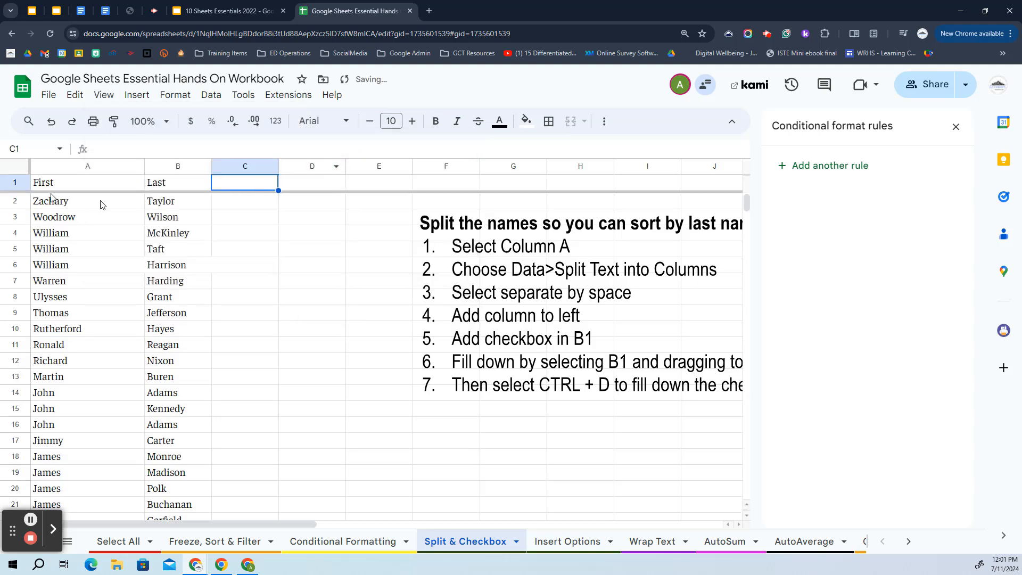
right_click(132, 166)
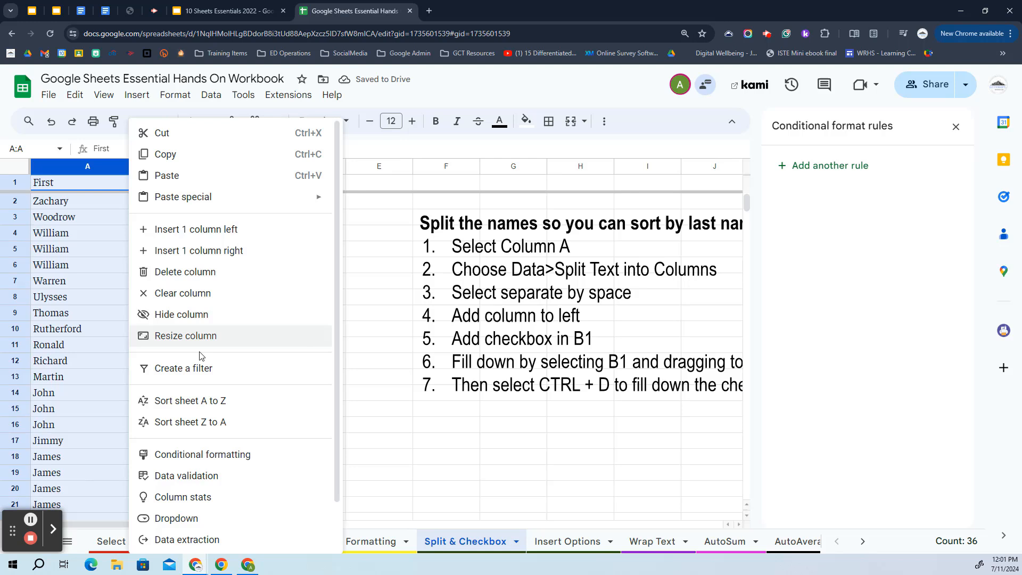
left_click(198, 402)
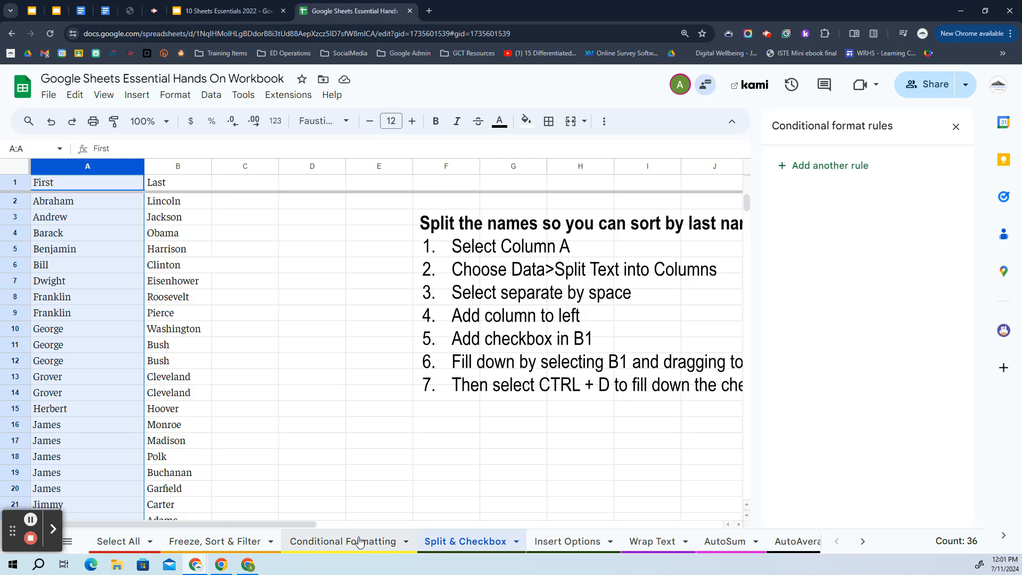
left_click(569, 548)
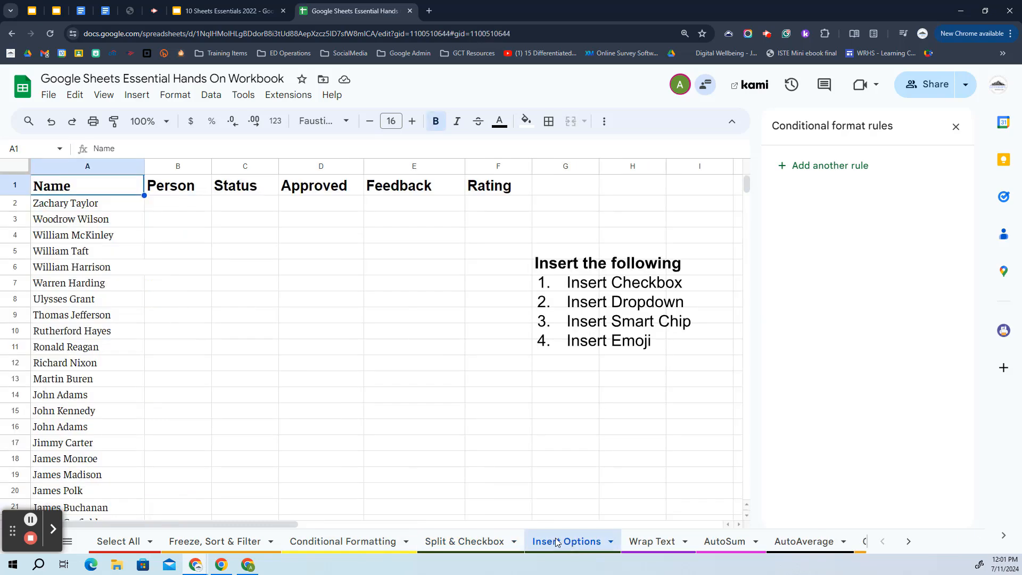
left_click(505, 554)
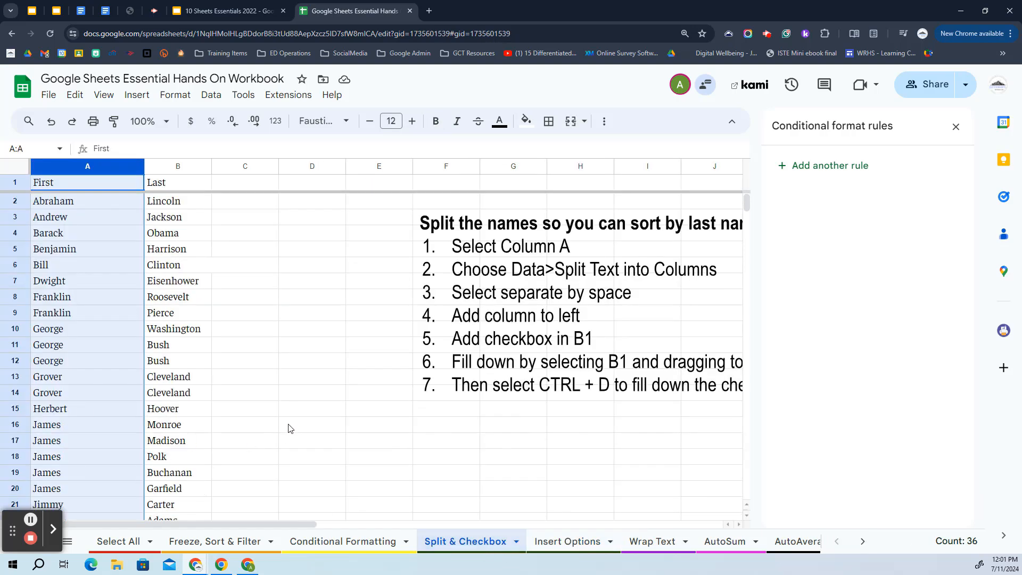
- Open the Insert Options sheet and review the matching Insert Options slide in the 10 Sheets Essentials presentation
left_click(565, 548)
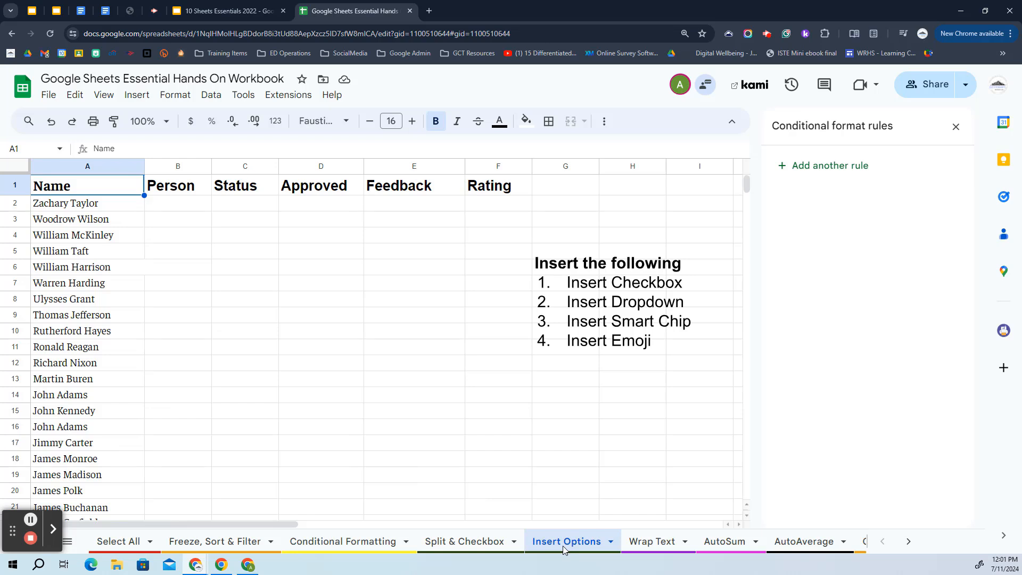
left_click(250, 7)
left_click(516, 155)
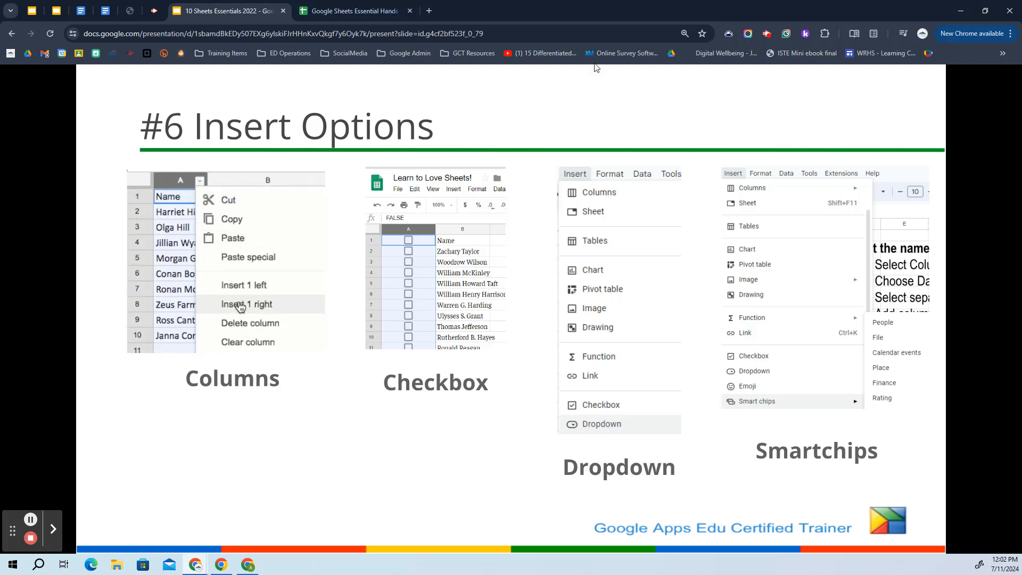
left_click(384, 8)
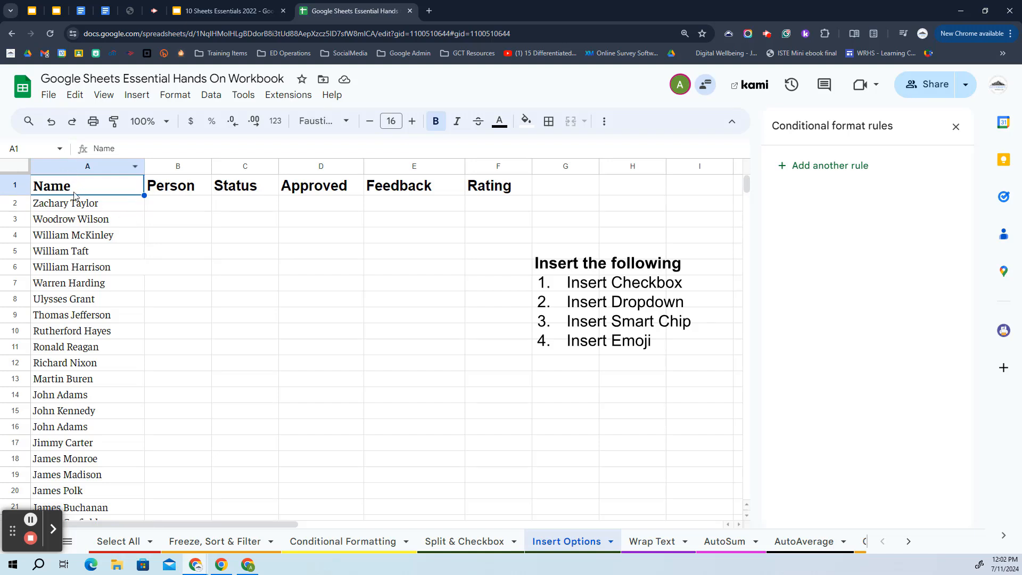
- Insert one column to the left of the Name column and narrow it to checkbox width
left_click(137, 96)
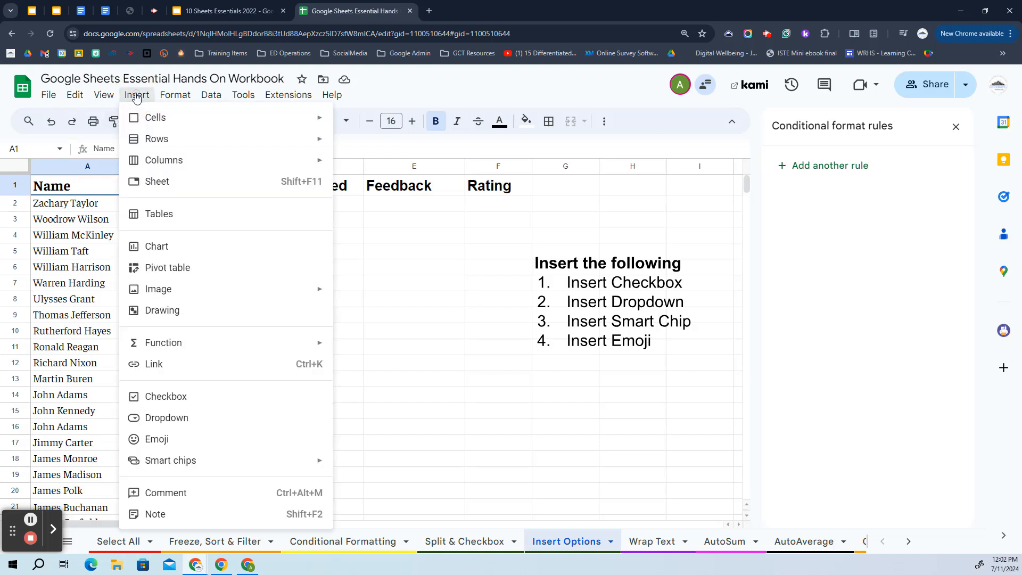
mouse_move(164, 161)
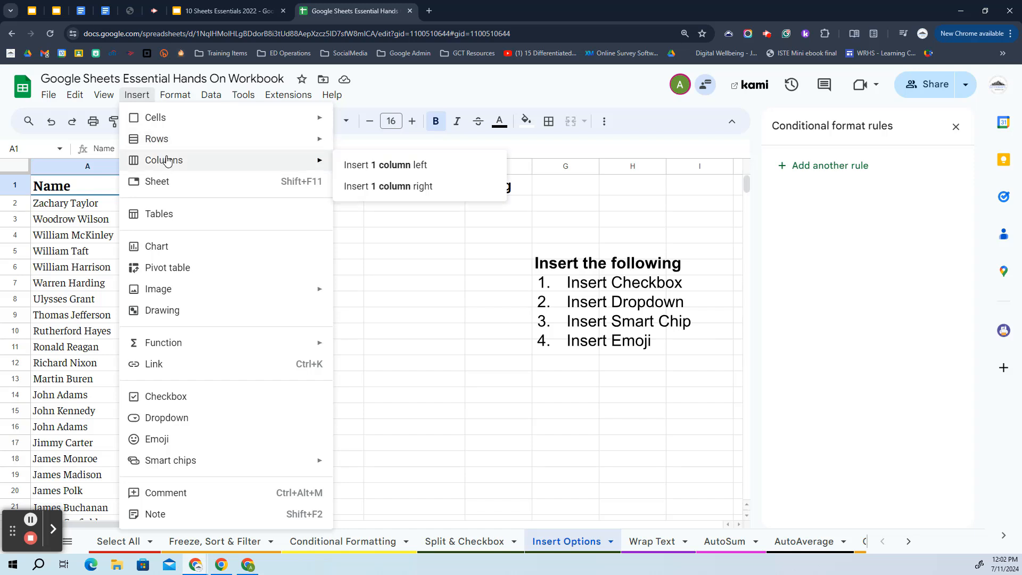
left_click(406, 165)
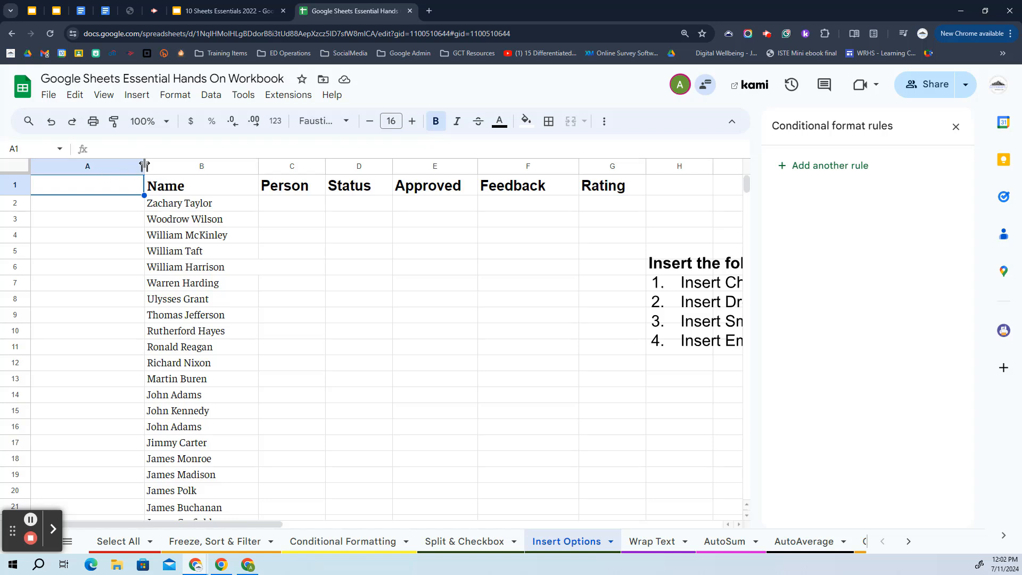
left_click_drag(144, 165, 69, 164)
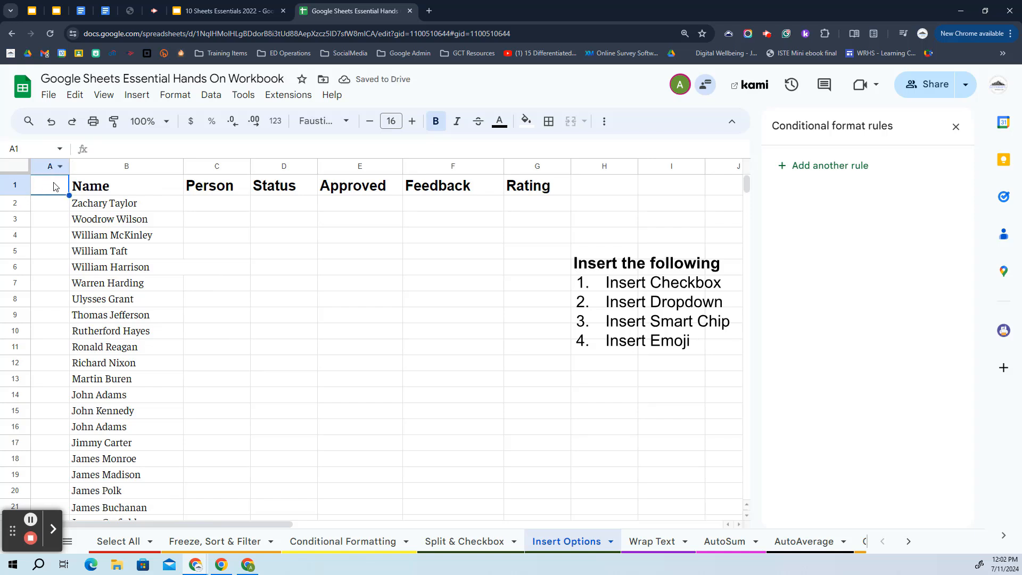
- Insert a checkbox in cell A1 and toggle it on and off to test it
left_click(137, 94)
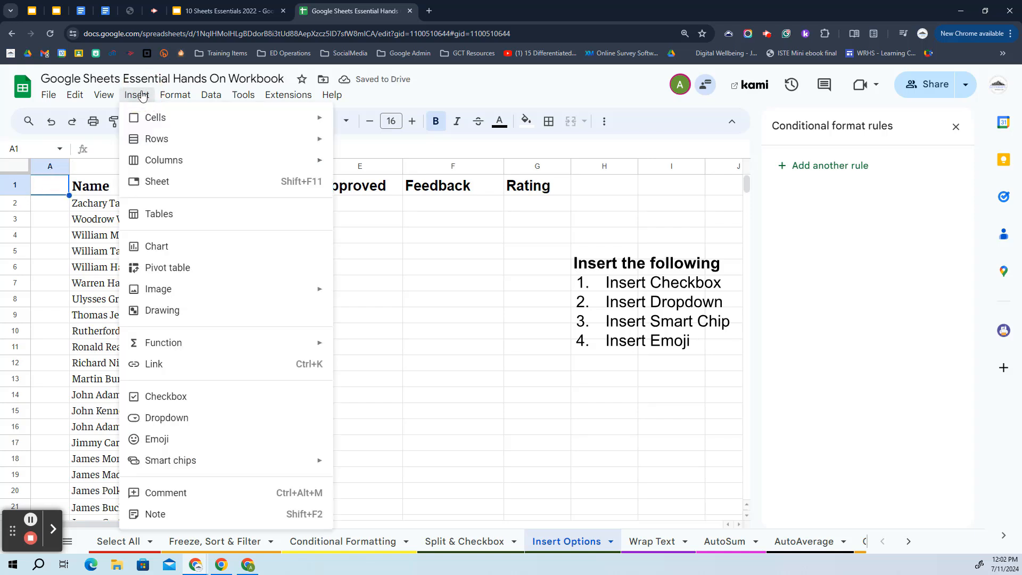
left_click(160, 397)
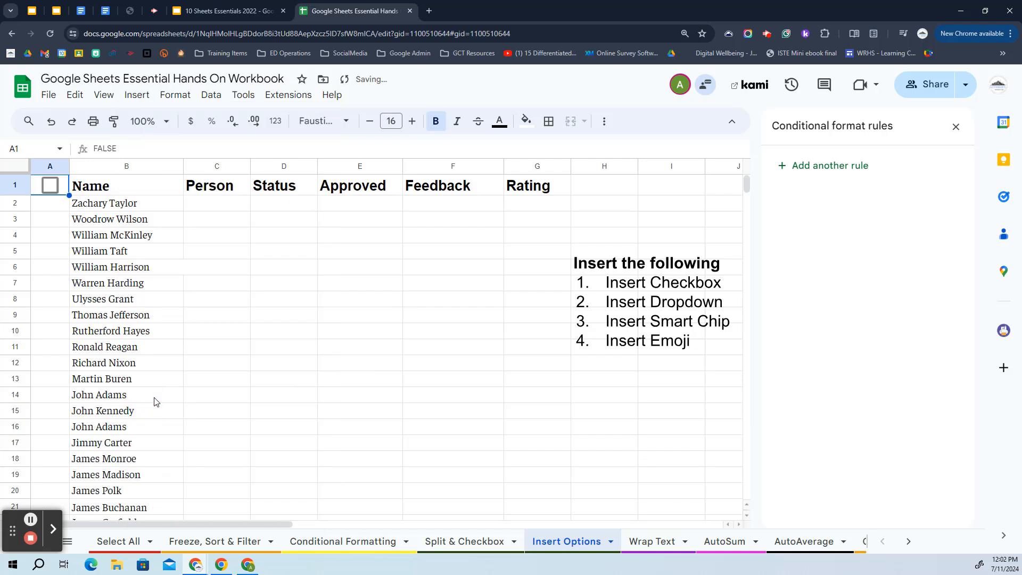
left_click(51, 186)
left_click(52, 187)
left_click(53, 187)
left_click(53, 187)
left_click(53, 188)
left_click(53, 188)
left_click(52, 188)
left_click(53, 187)
- Fill the checkbox from A1 down column A to row 36, alongside the last name
left_click_drag(68, 194, 65, 326)
scroll(50, 276, "down", 8)
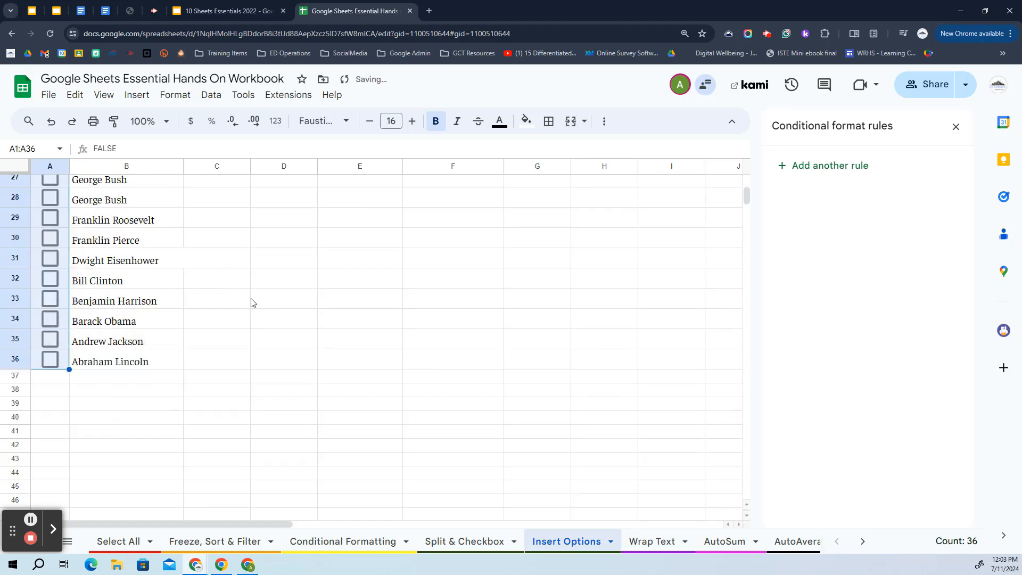
scroll(252, 302, "up", 10)
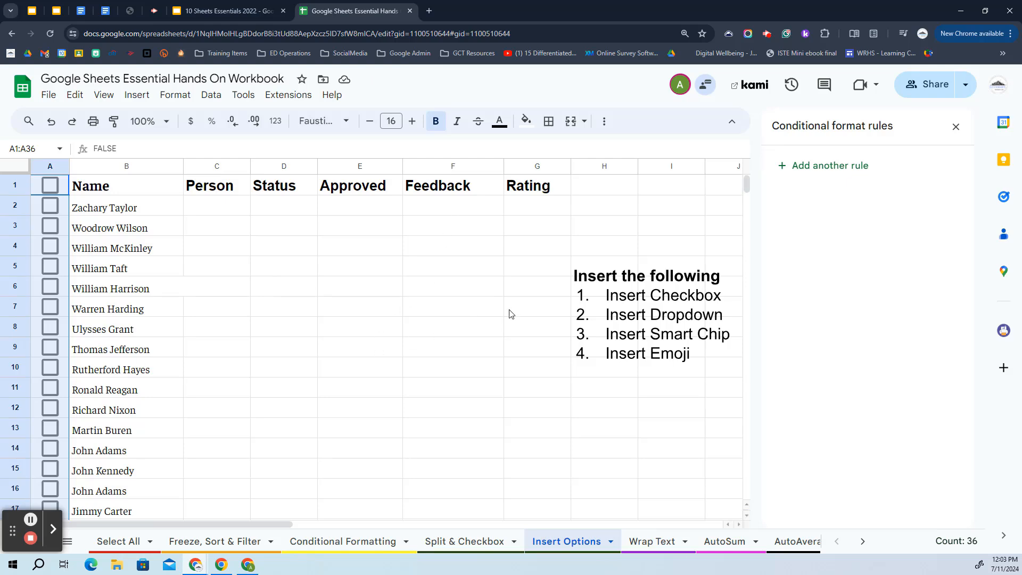
scroll(388, 315, "down", 5)
scroll(354, 319, "up", 5)
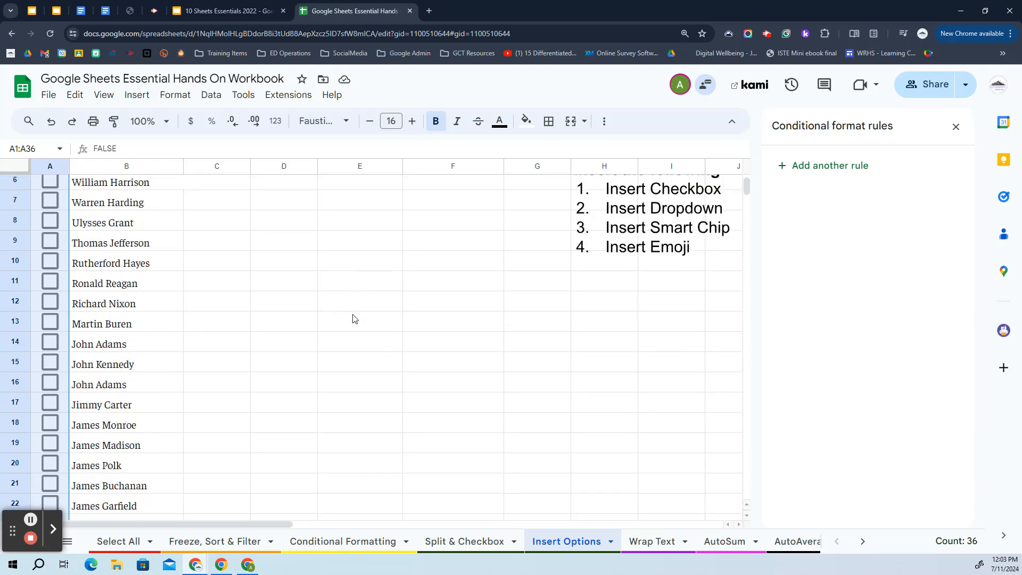
- Enter 1, 2 and 3 in A48 to A50 and extend the number series down to A59
scroll(290, 326, "down", 12)
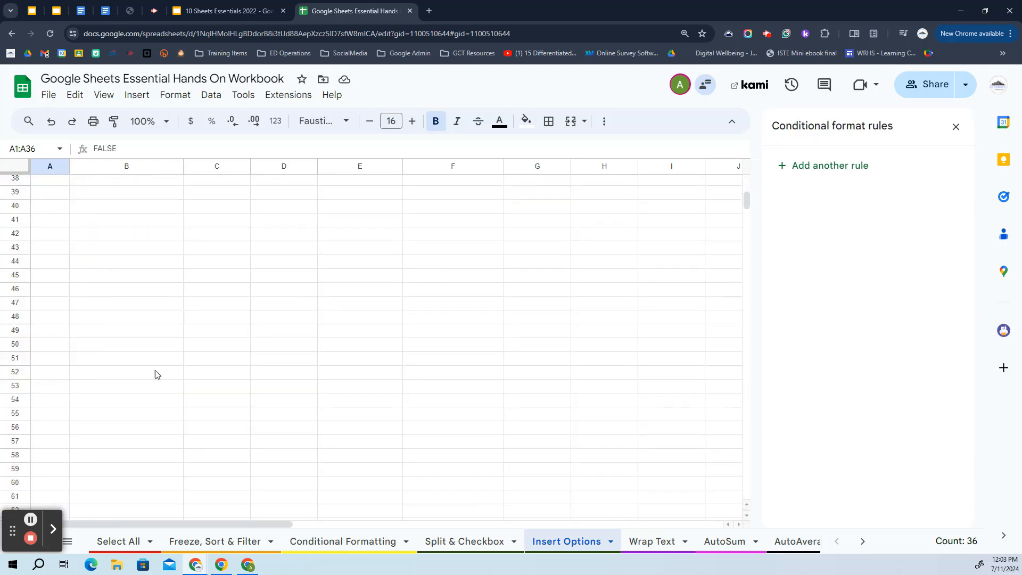
left_click(43, 321)
type("1")
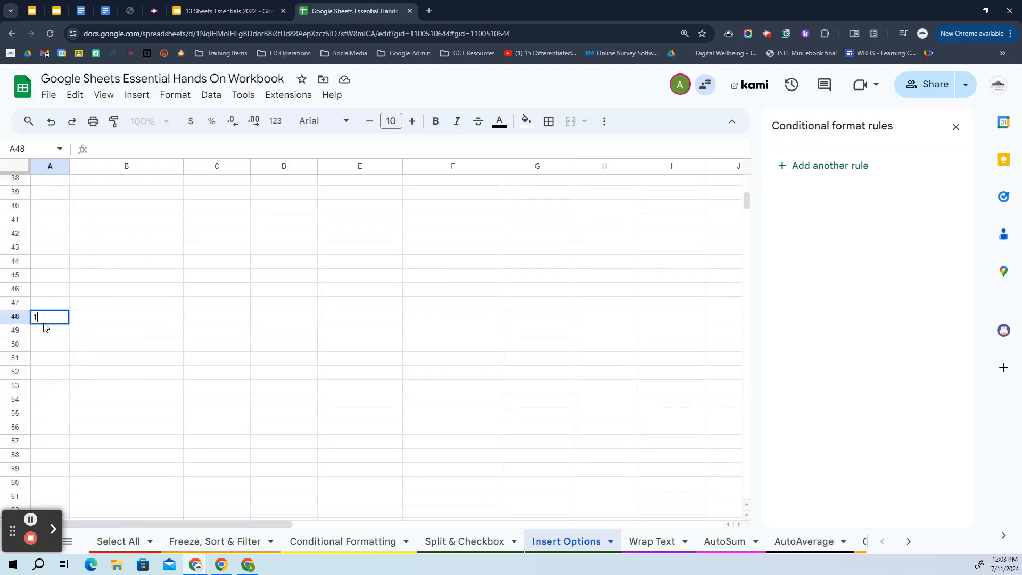
key("Return")
type("2")
key("Return")
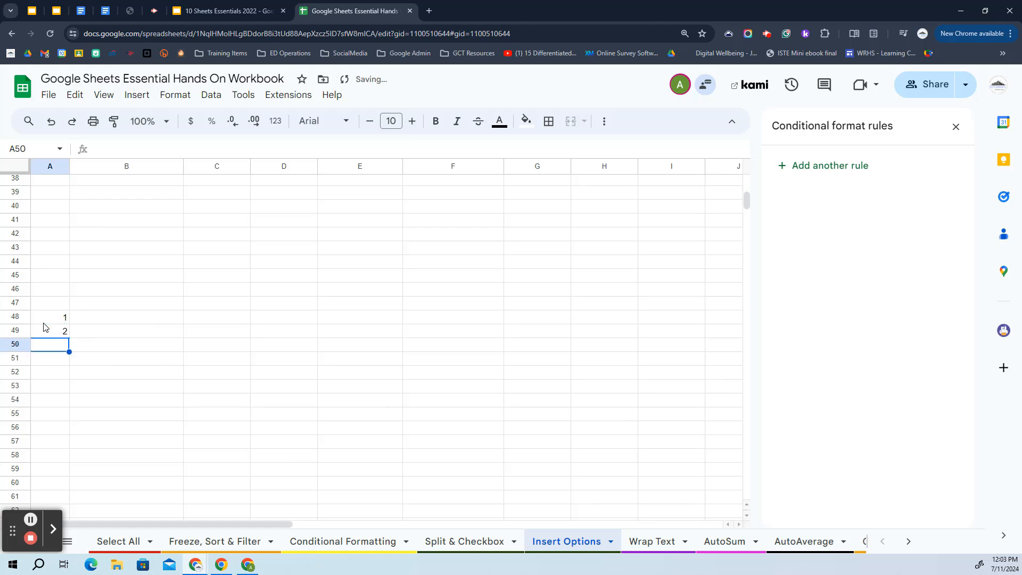
type("3")
key("Return")
left_click_drag(45, 320, 70, 473)
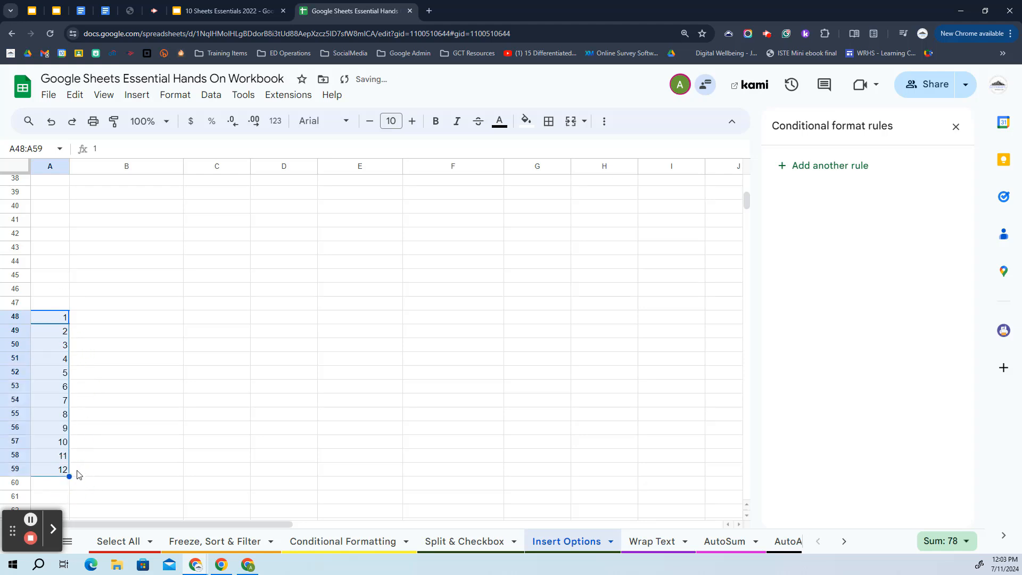
- Clear the trial number series from A48:A59
key("Delete")
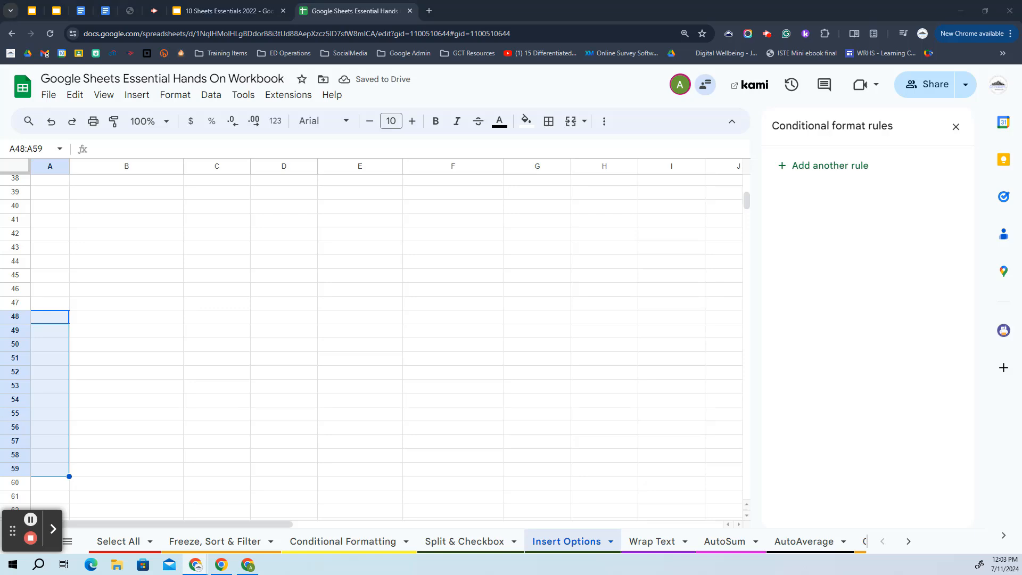
left_click(220, 266)
scroll(207, 250, "up", 10)
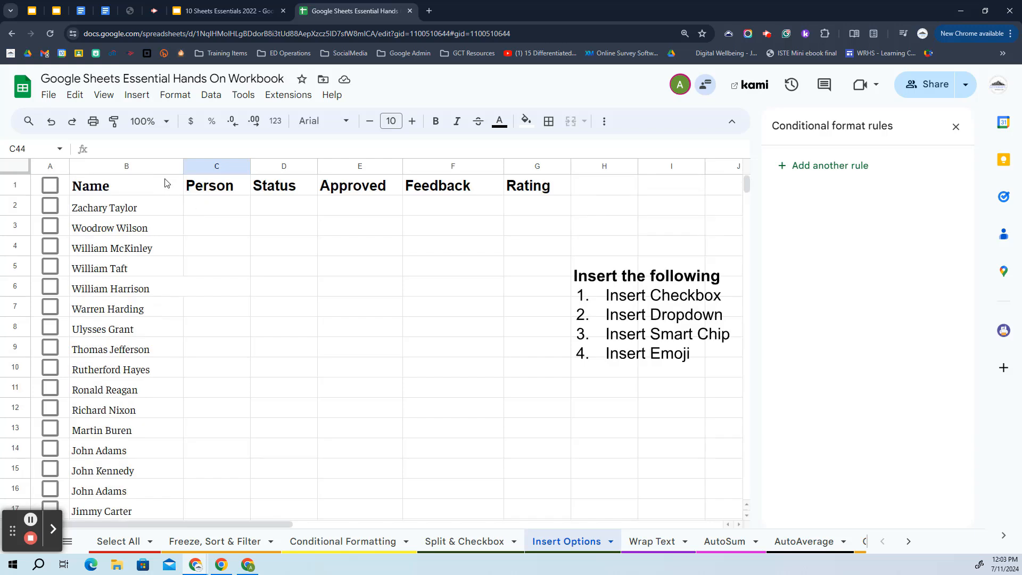
- Narrow the Name column to fit the names and insert a people smart chip for the demo contact in C2
left_click_drag(183, 167, 164, 166)
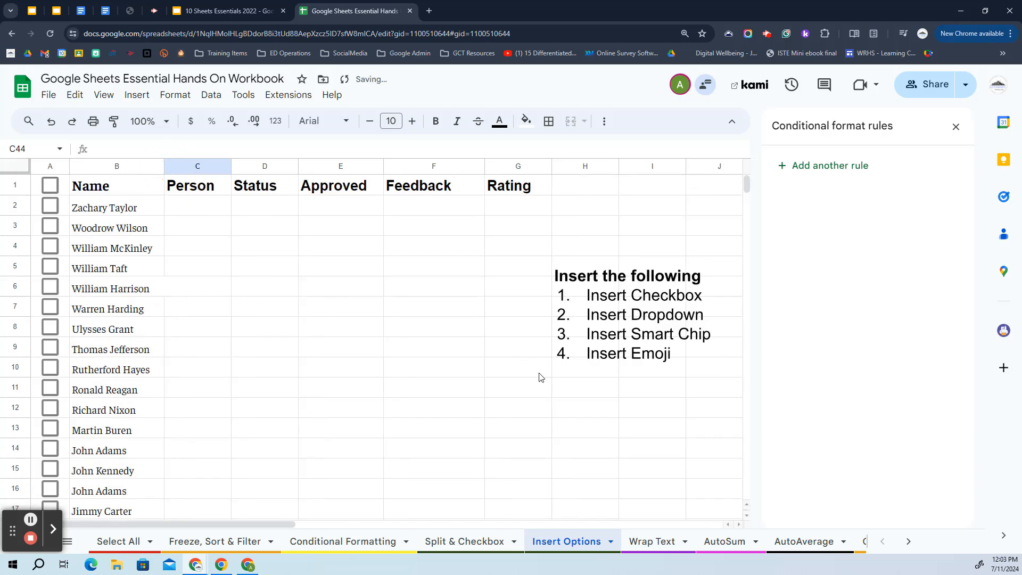
left_click(202, 206)
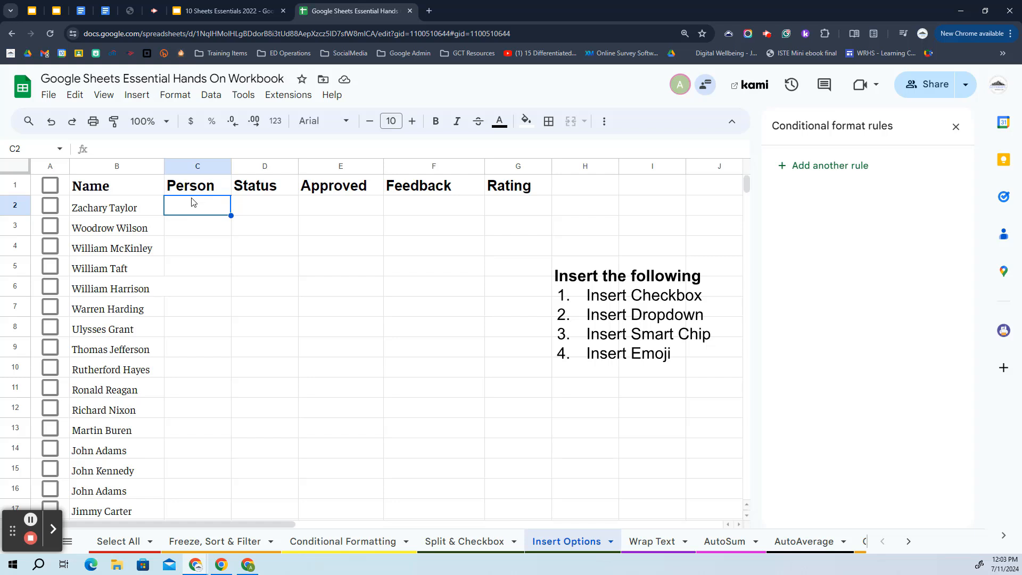
type("@")
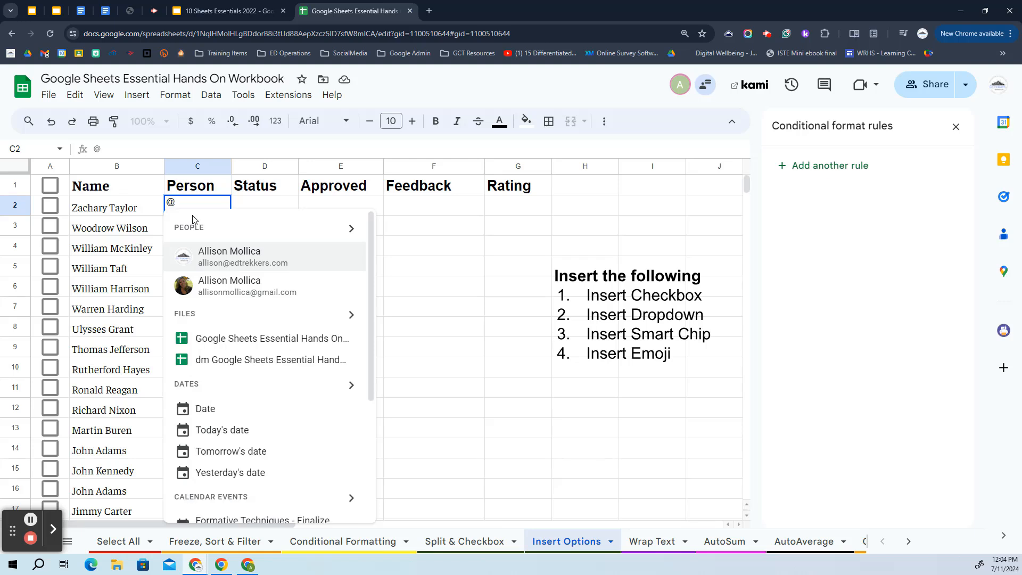
type("arch")
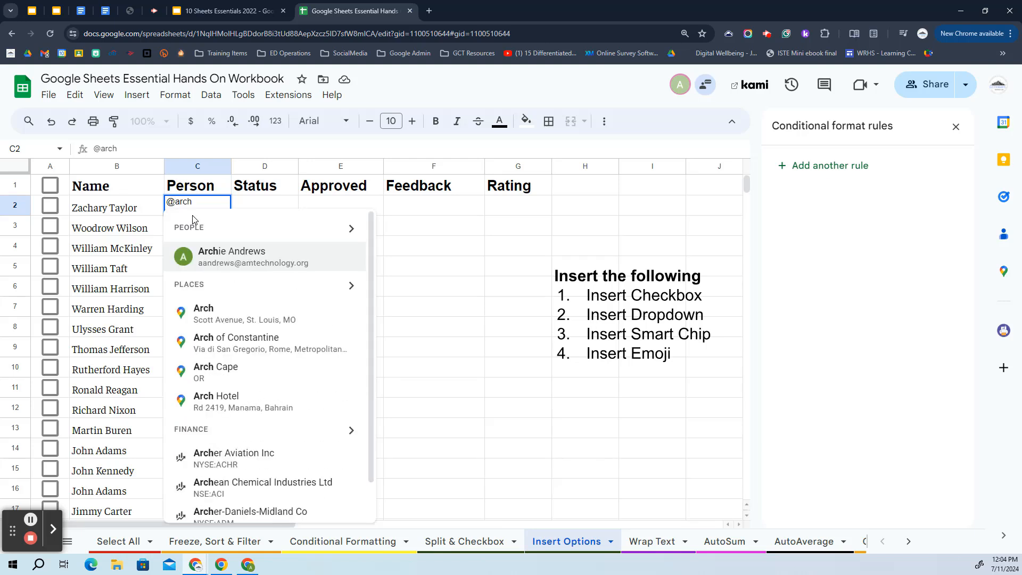
left_click(238, 257)
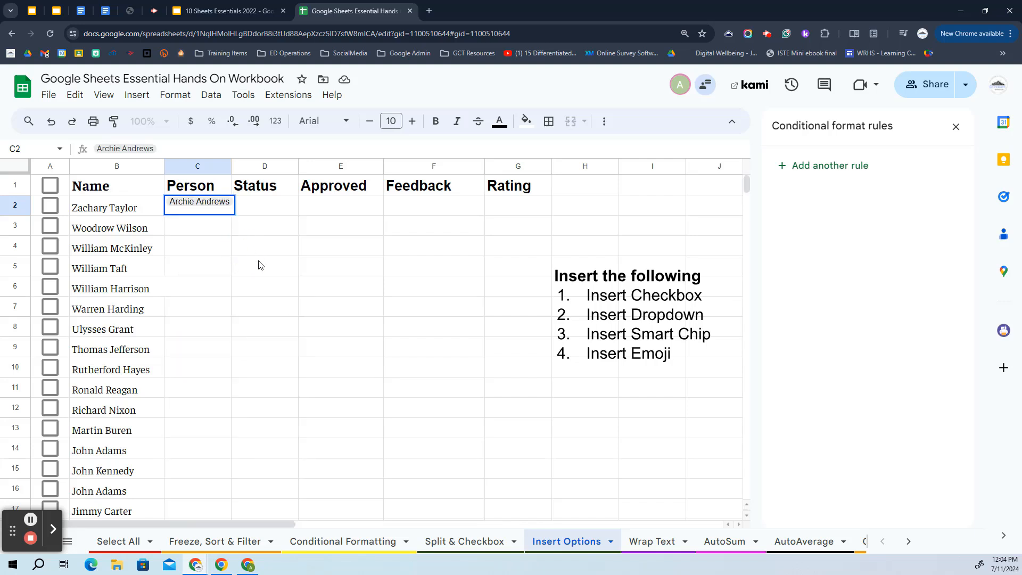
left_click(260, 354)
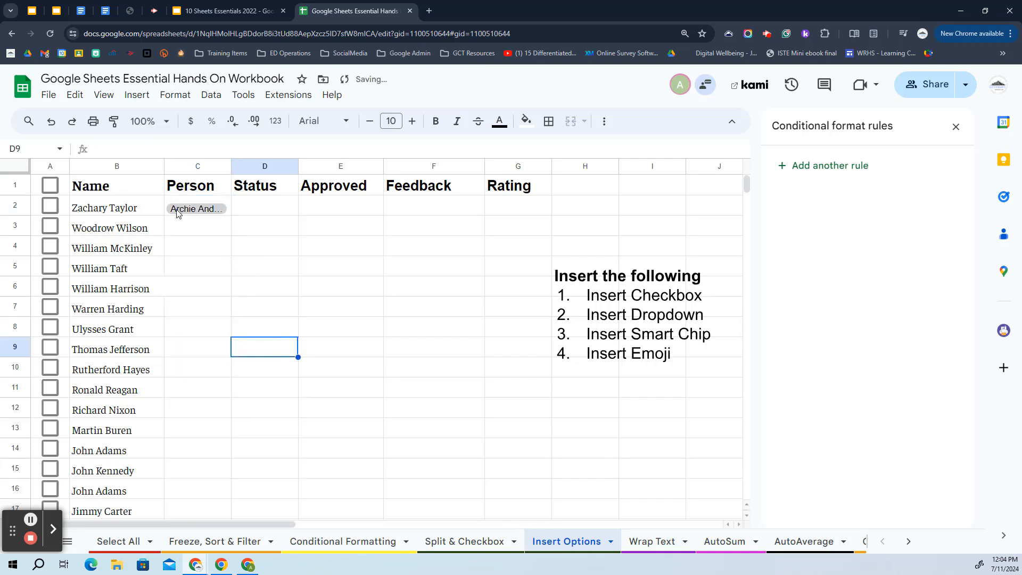
mouse_move(186, 209)
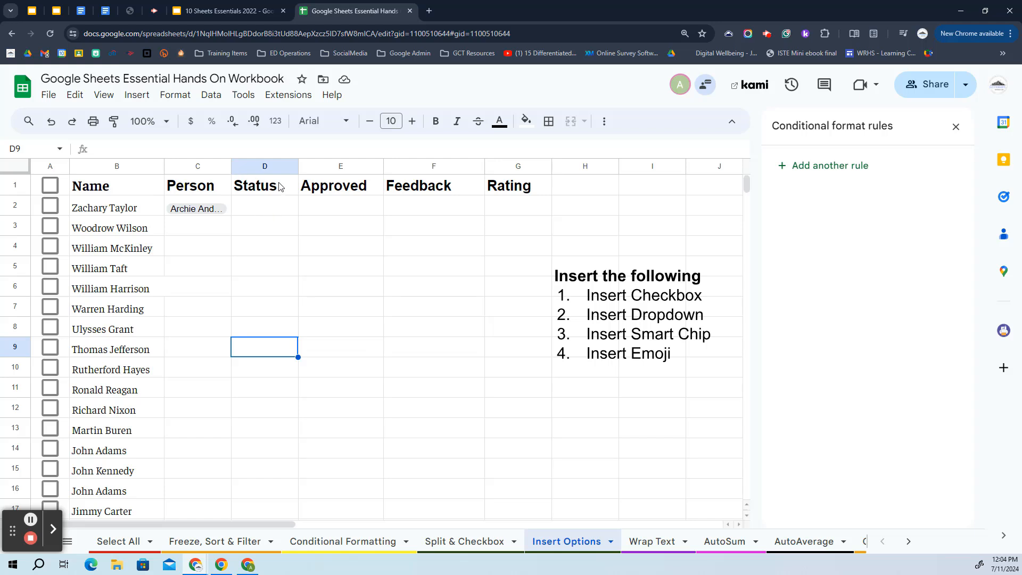
- Insert a dropdown in D2 under Status, keeping Dropdown as the validation criteria
left_click(274, 214)
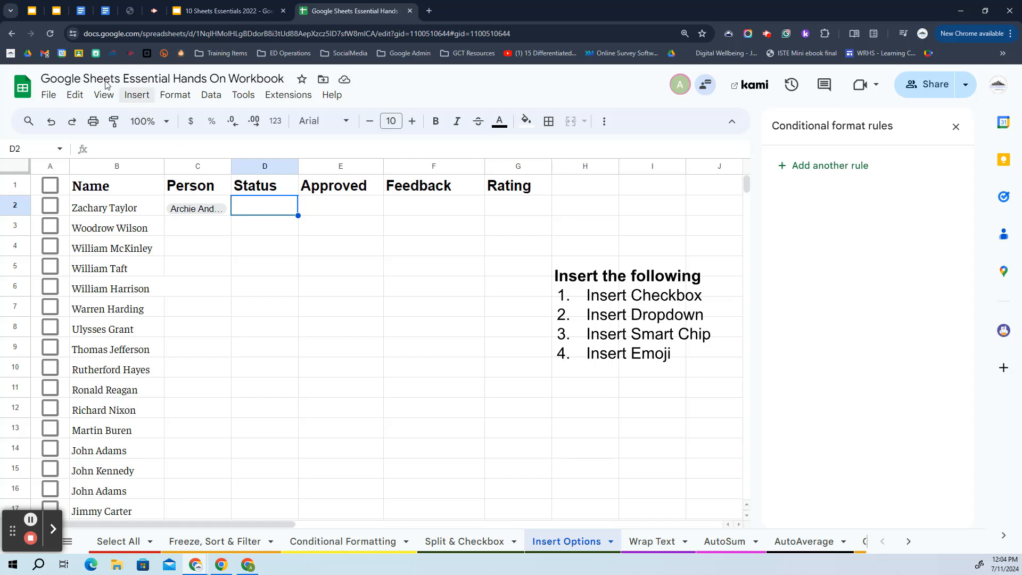
left_click(135, 97)
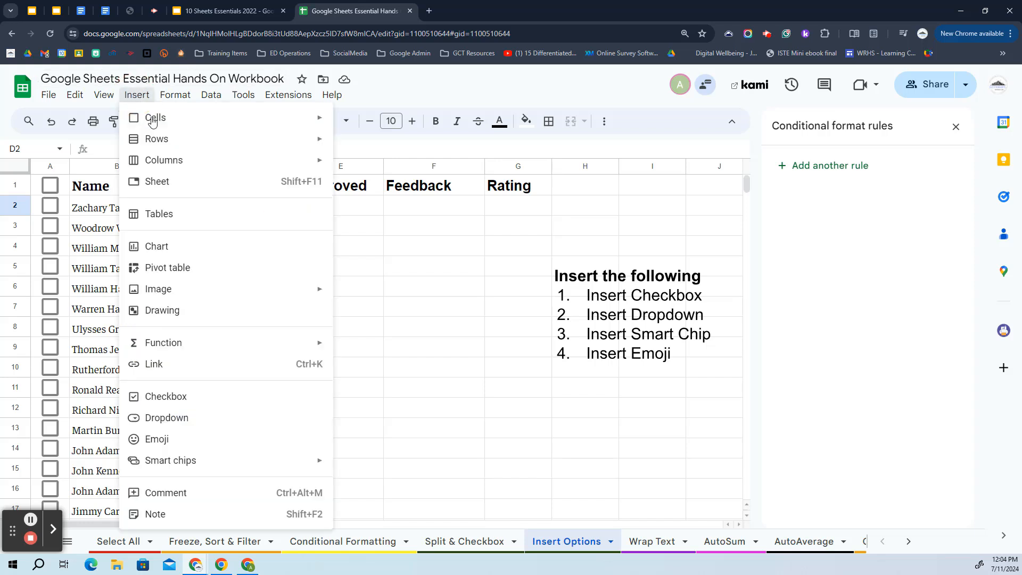
left_click(178, 424)
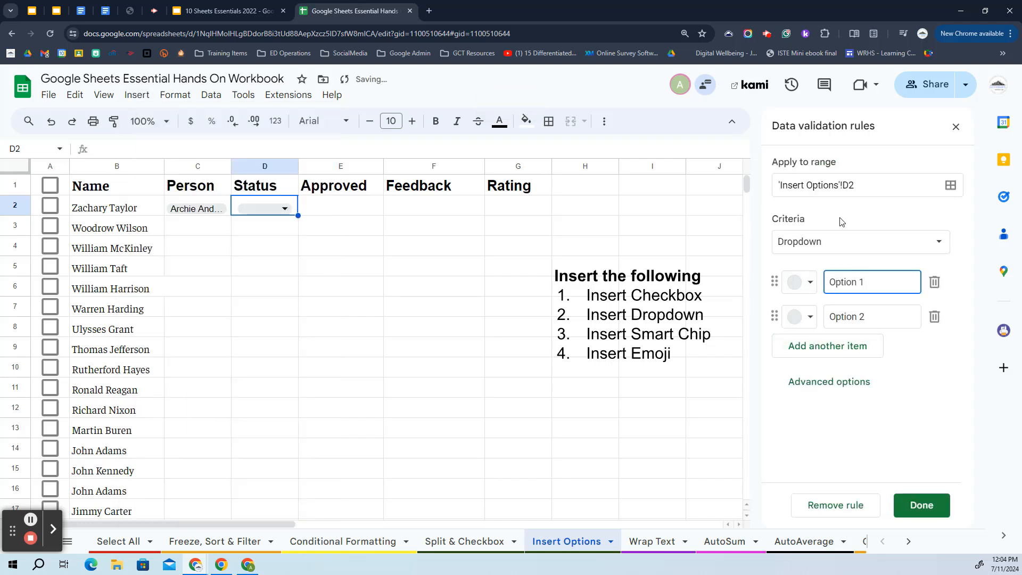
left_click(829, 246)
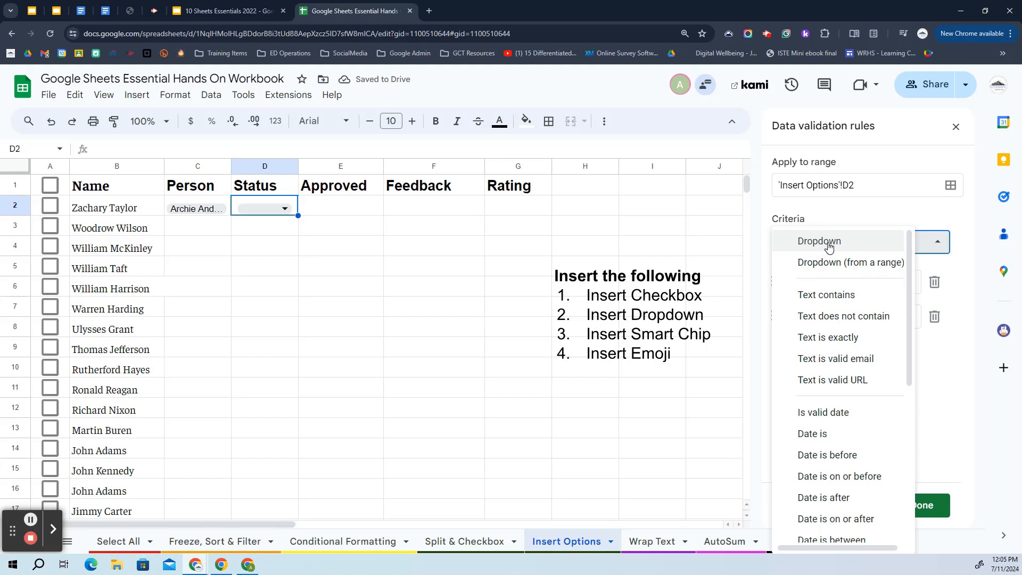
left_click(829, 246)
- Define four items for the Status dropdown: Select One, Started, In Review and Published
double_click(885, 289)
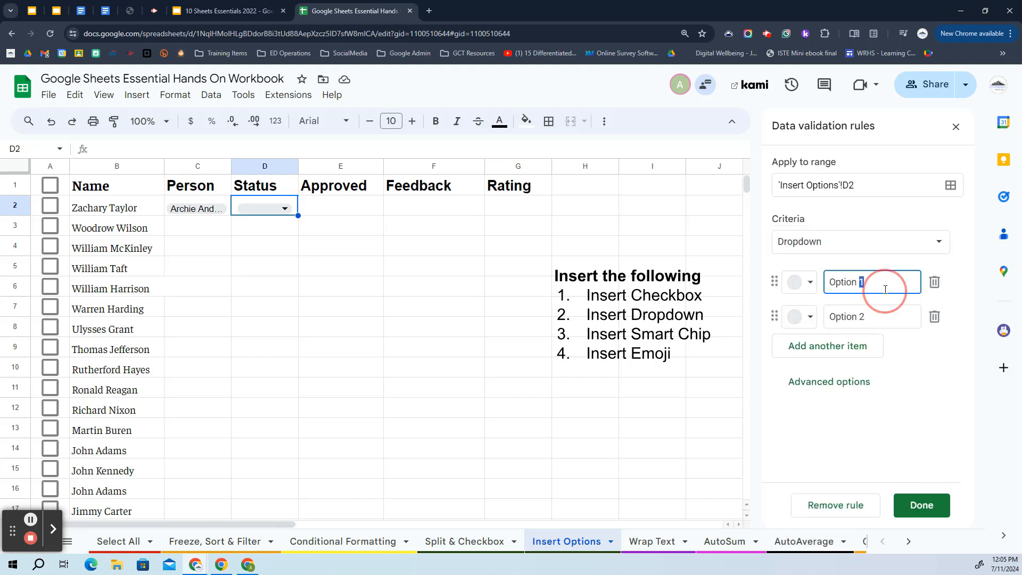
triple_click(885, 289)
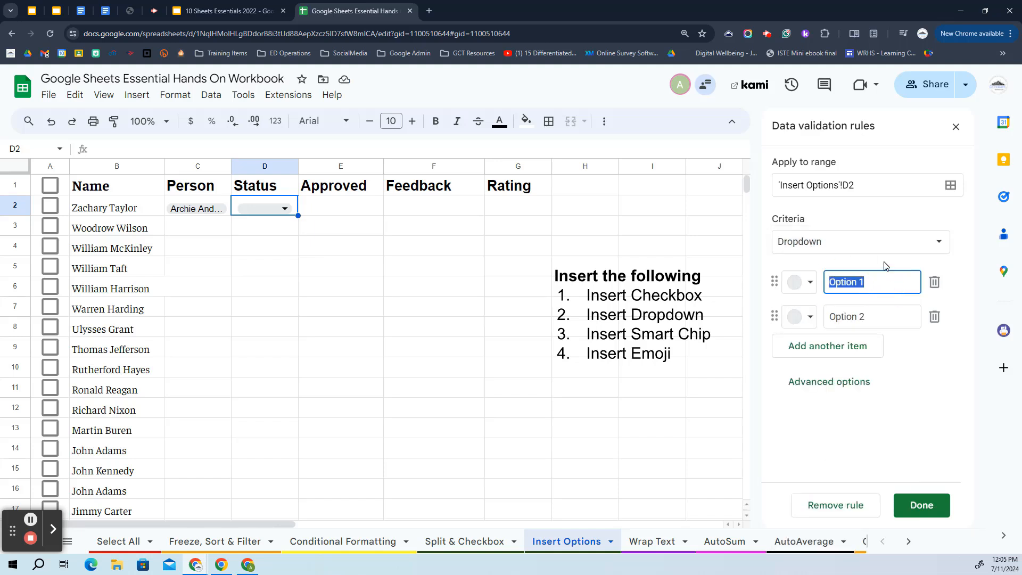
type("Select One")
triple_click(850, 315)
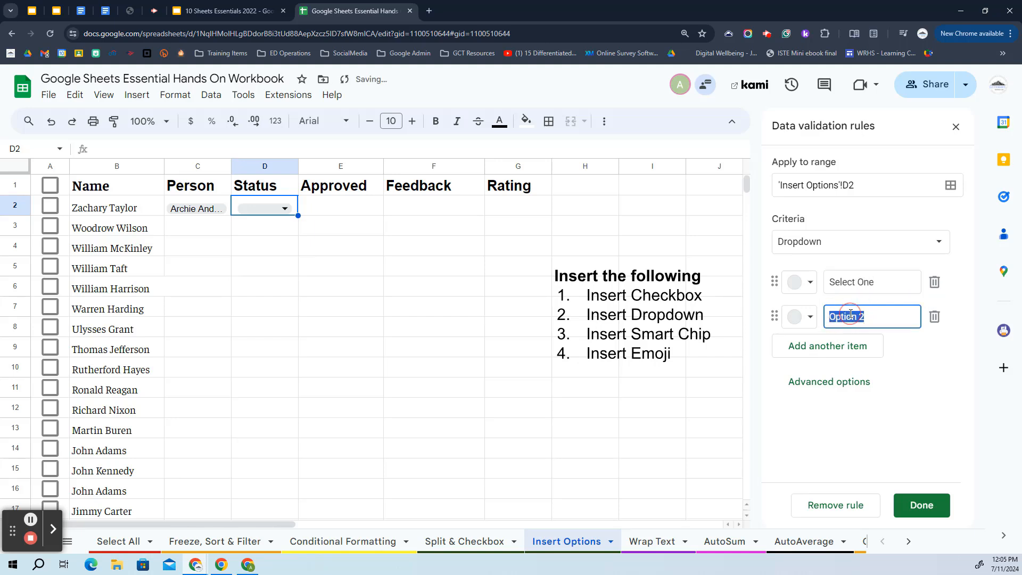
type("Started")
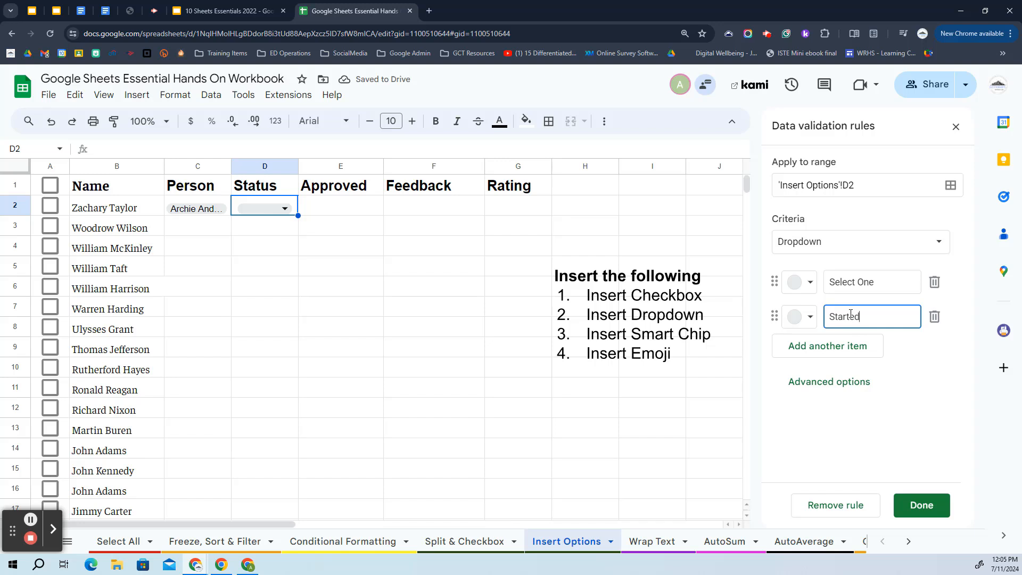
left_click(828, 348)
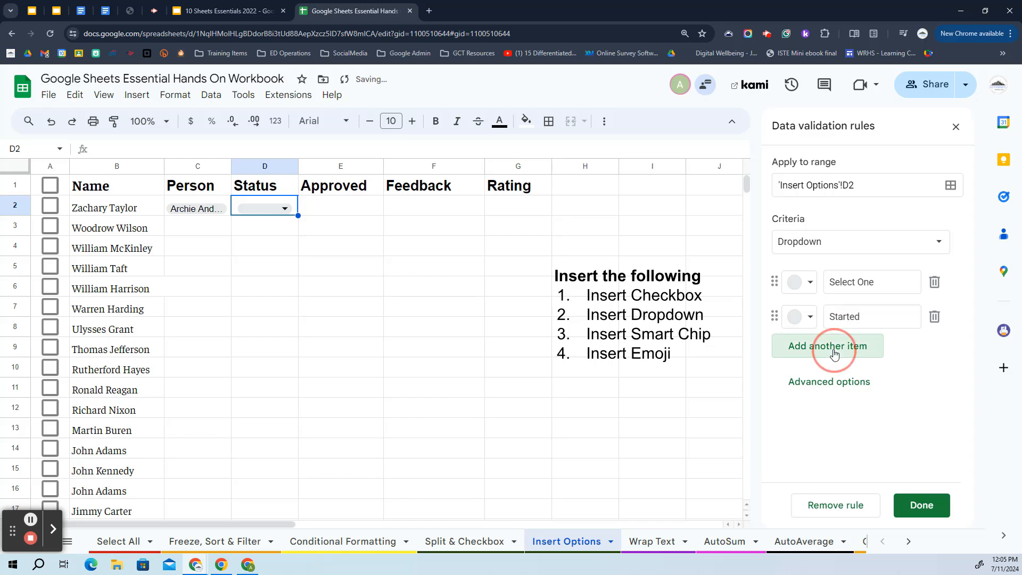
left_click(851, 354)
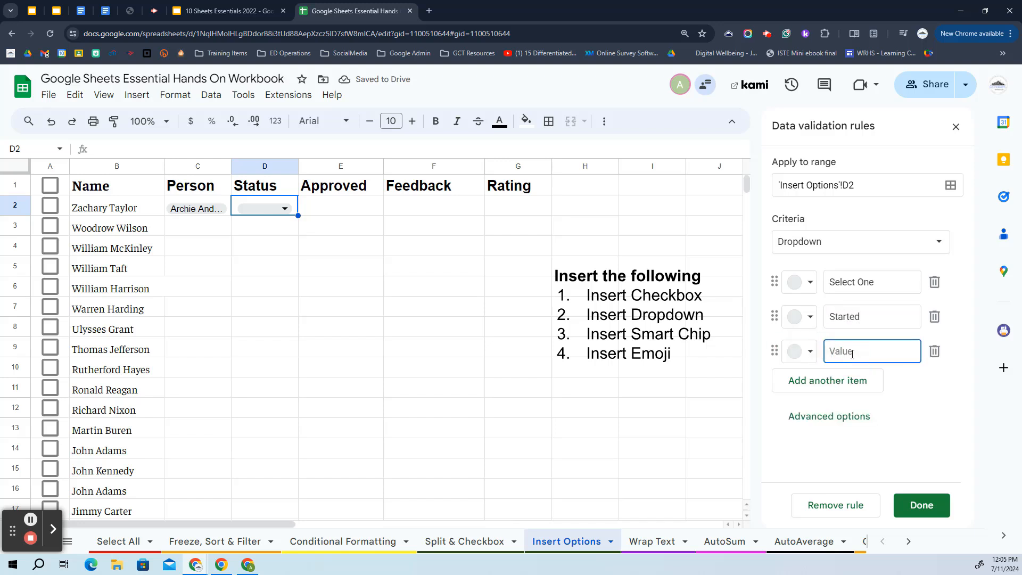
type("In Review")
left_click(838, 387)
type("Published")
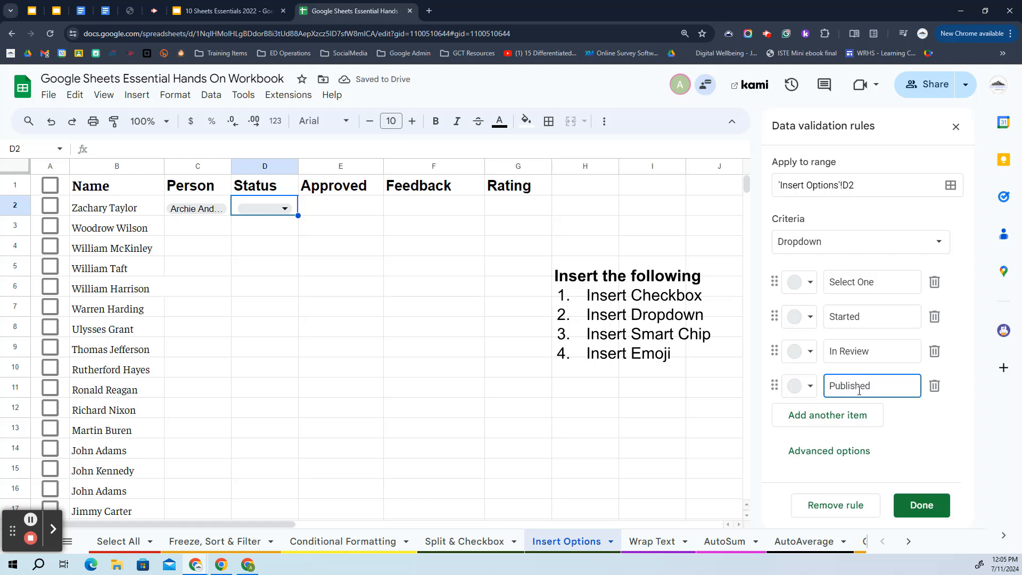
- Color the dropdown items Started light yellow, In Review light blue and Published light green, and save the rule
left_click(810, 318)
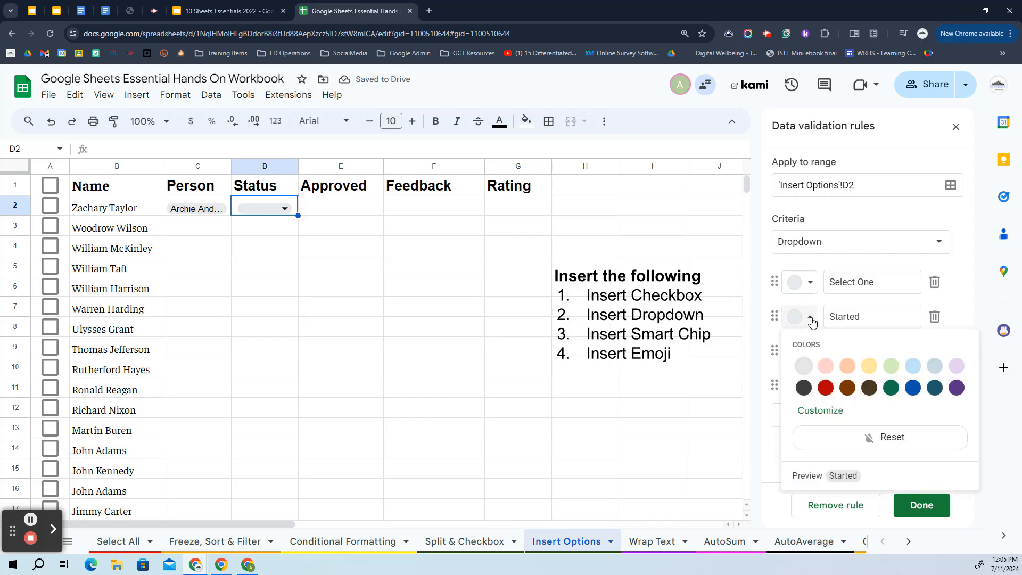
left_click(872, 367)
left_click(804, 353)
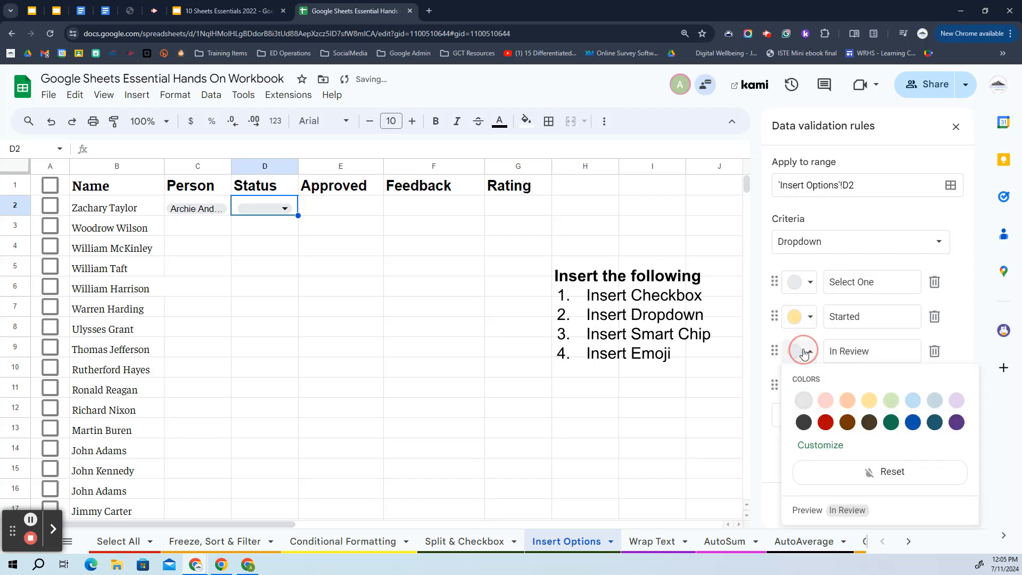
left_click(911, 399)
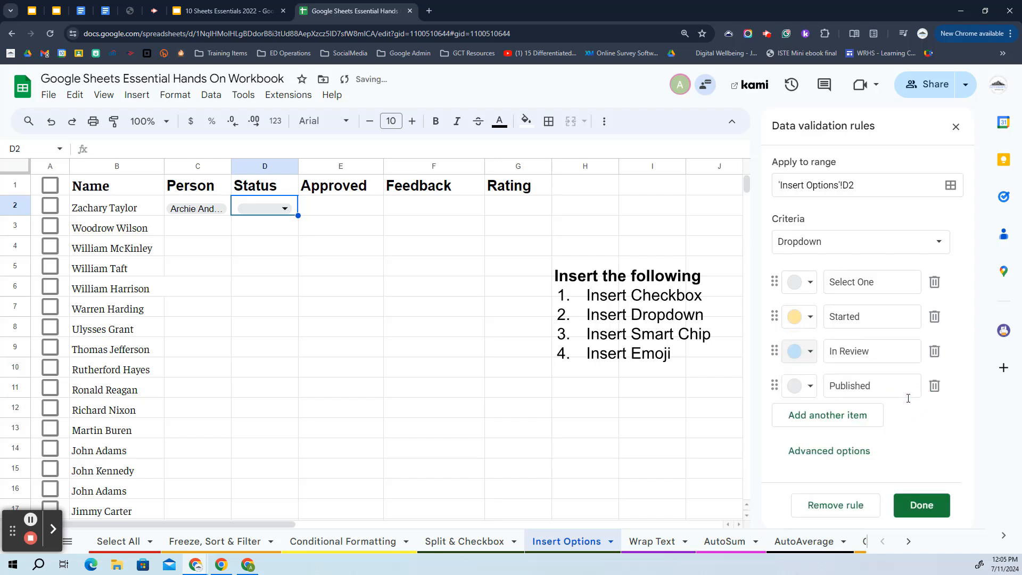
left_click(811, 386)
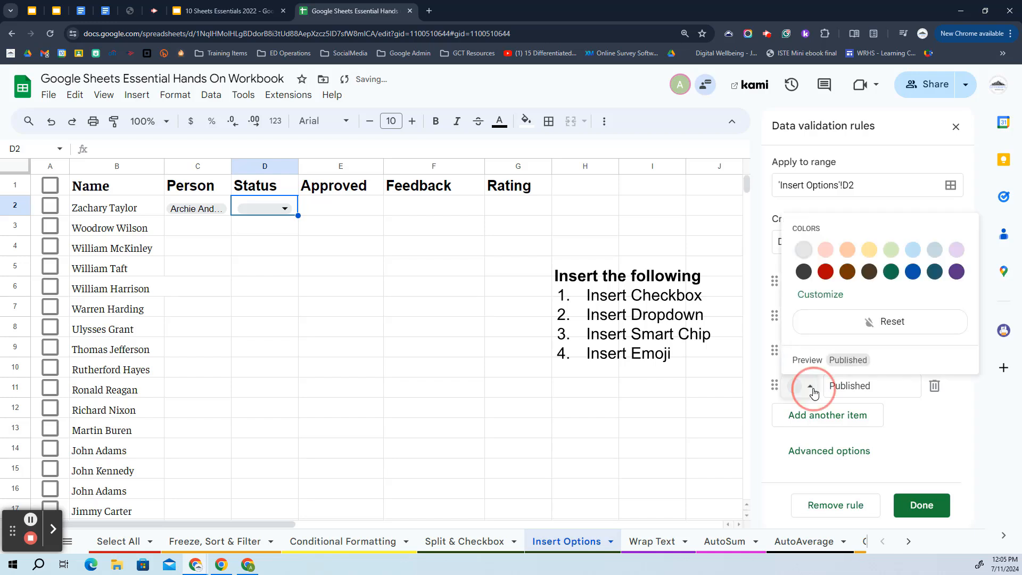
left_click(891, 249)
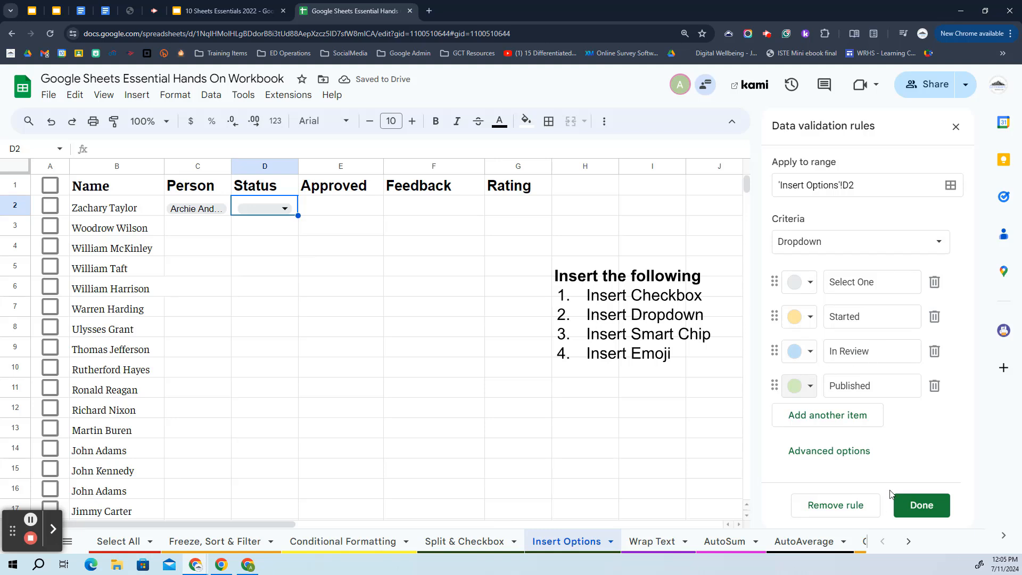
left_click(920, 505)
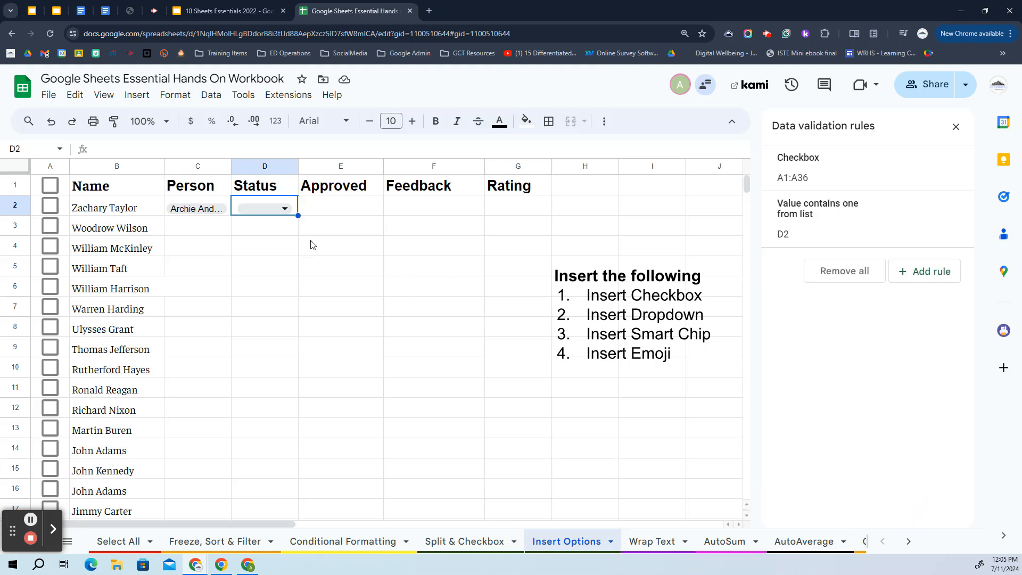
- Choose Select One in the D2 dropdown and fill it down the Status column to D36
left_click(283, 211)
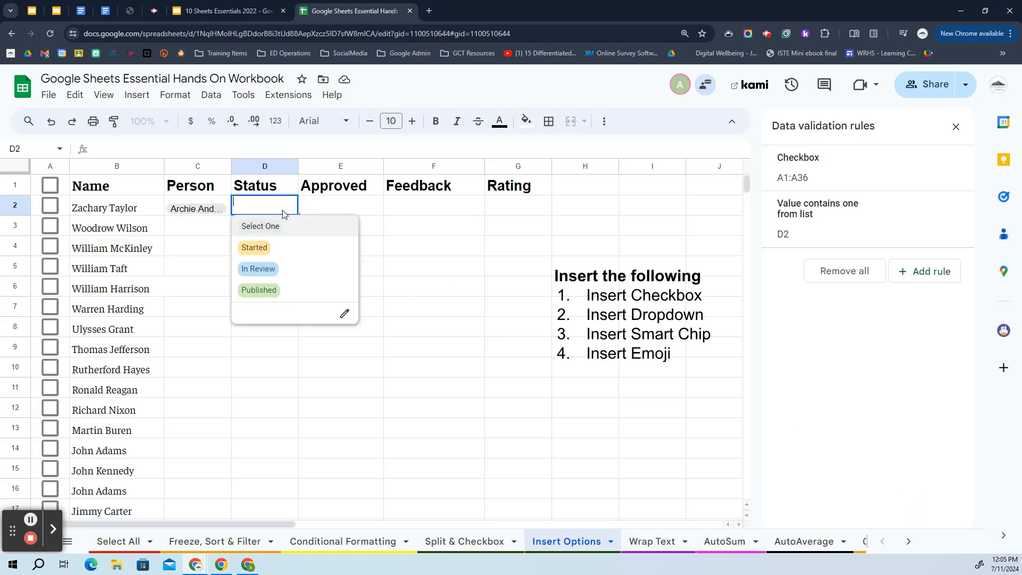
left_click(262, 226)
double_click(286, 212)
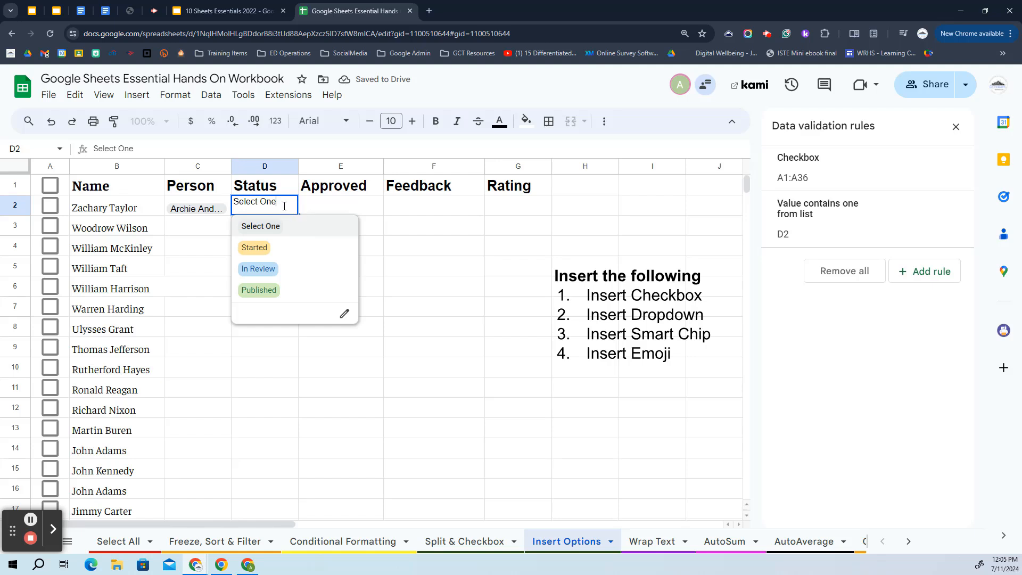
left_click(360, 209)
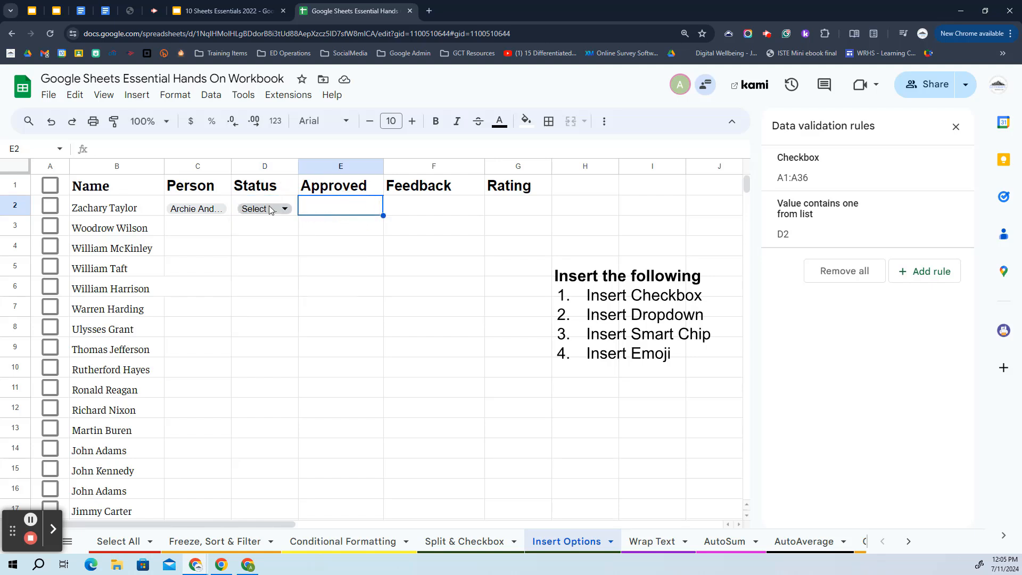
left_click(290, 207)
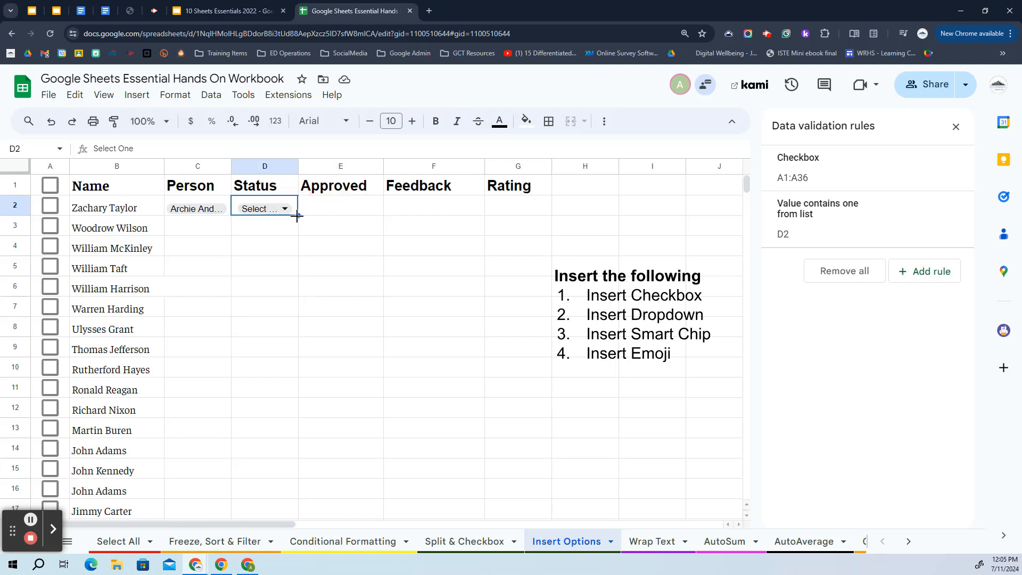
left_click_drag(297, 215, 261, 311)
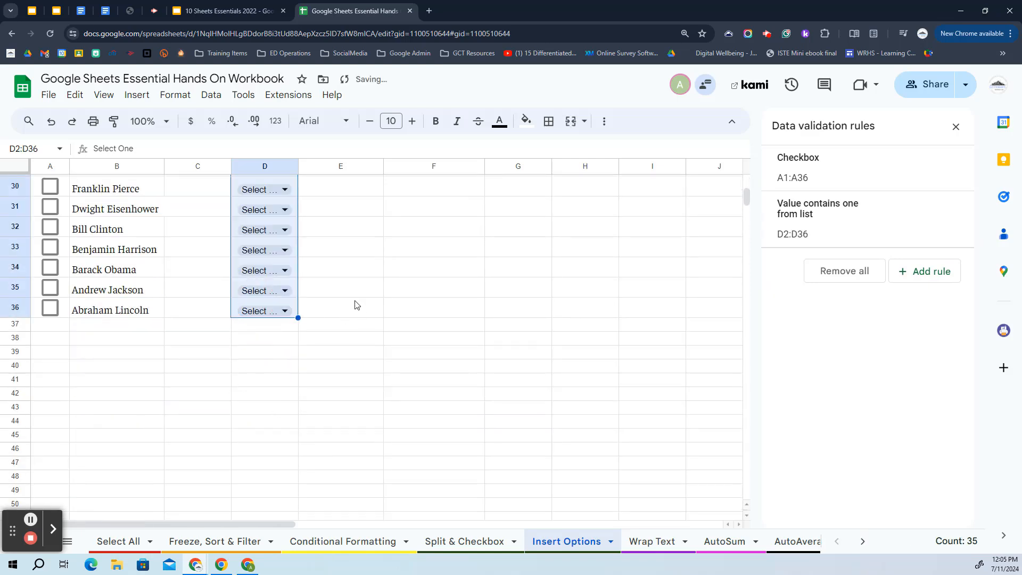
scroll(351, 262, "up", 10)
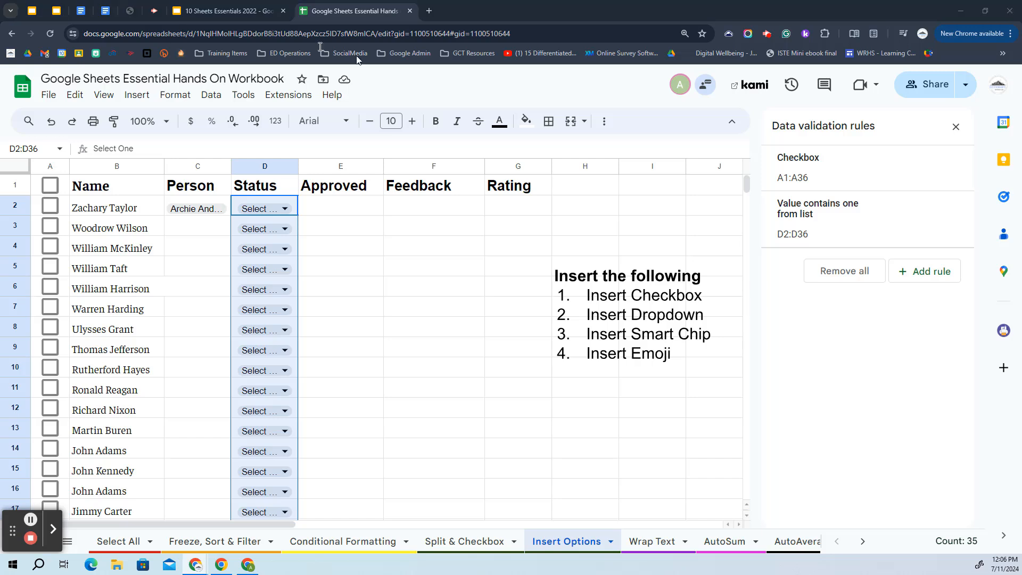
left_click(331, 208)
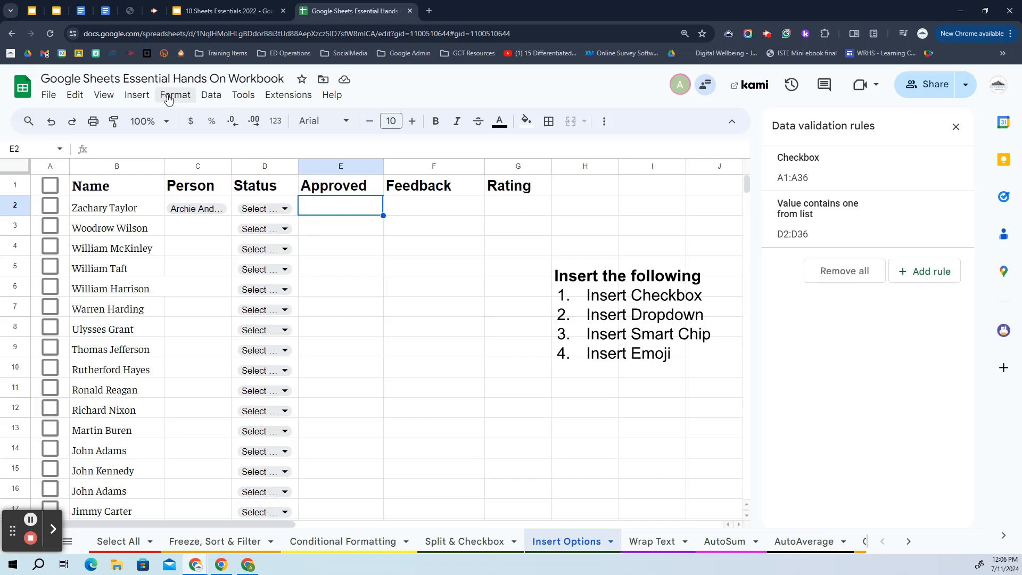
left_click(139, 96)
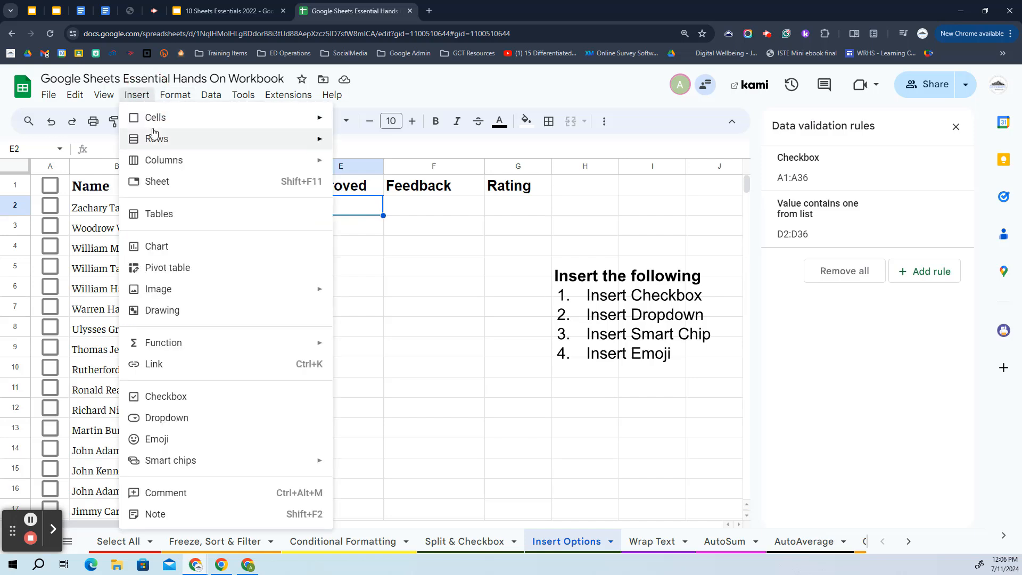
mouse_move(191, 463)
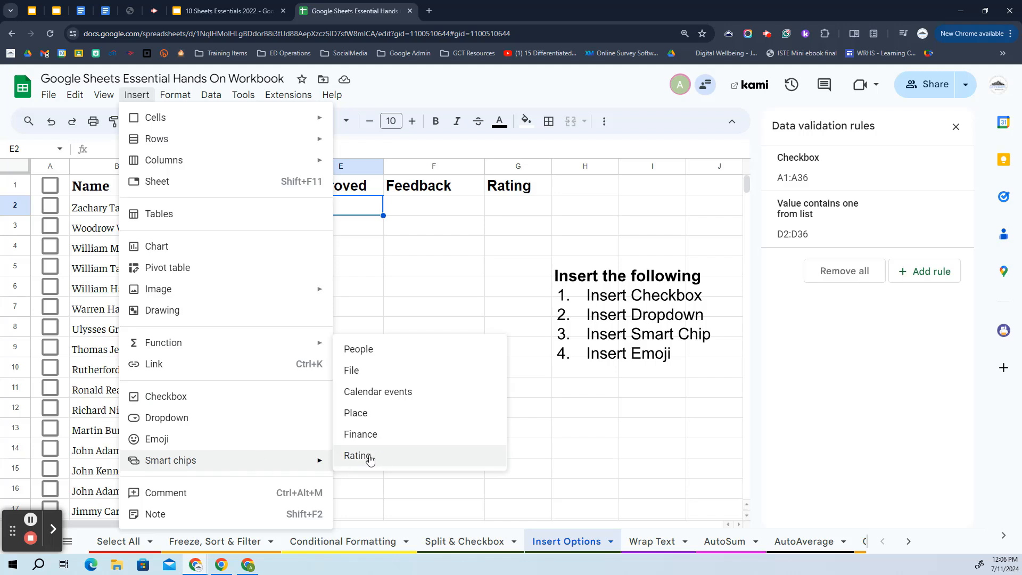
left_click(354, 370)
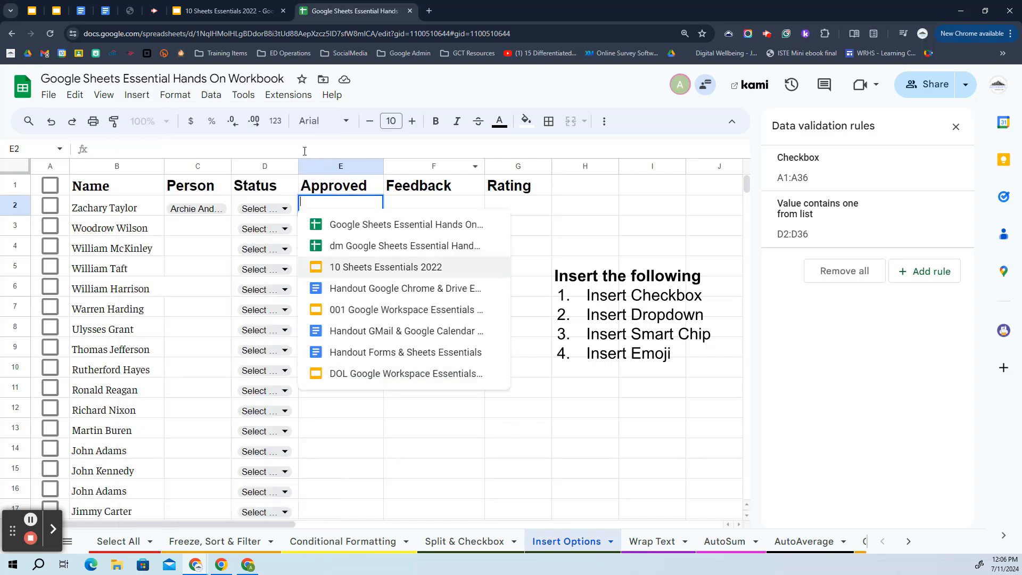
left_click(427, 202)
- Add checkboxes to E2:E36 under Approved and slightly narrow the column
left_click(352, 203)
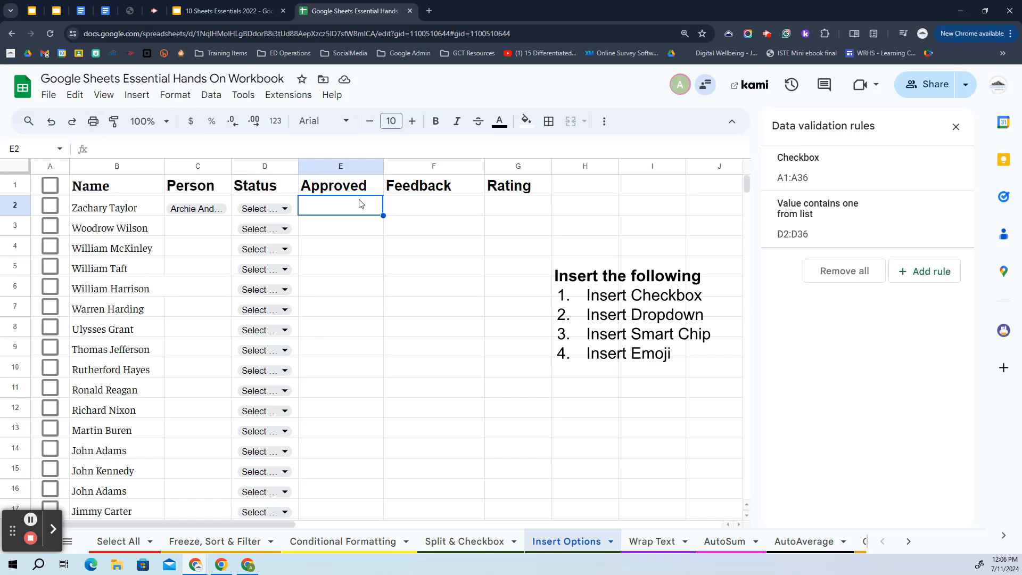
left_click(136, 94)
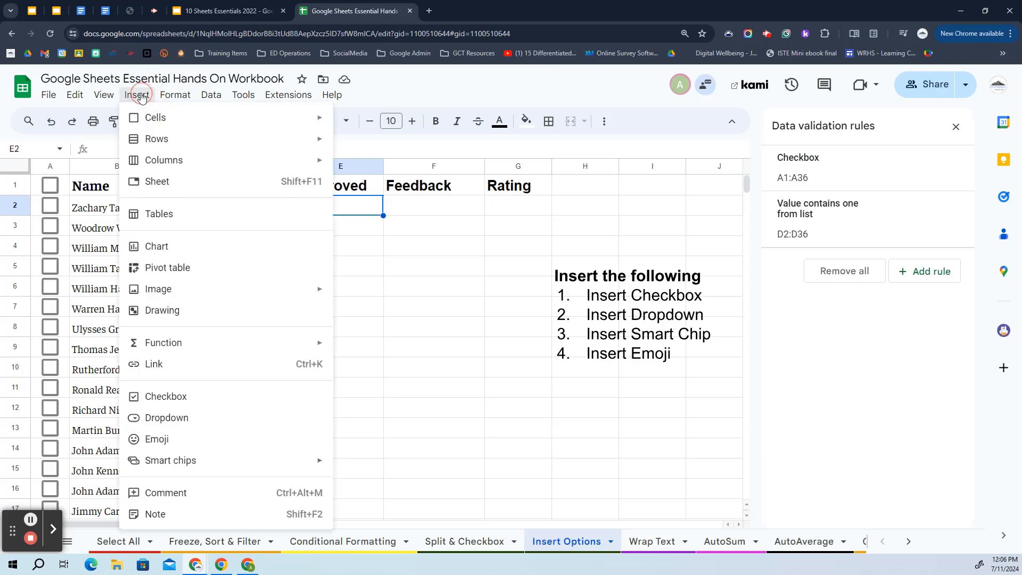
left_click(177, 396)
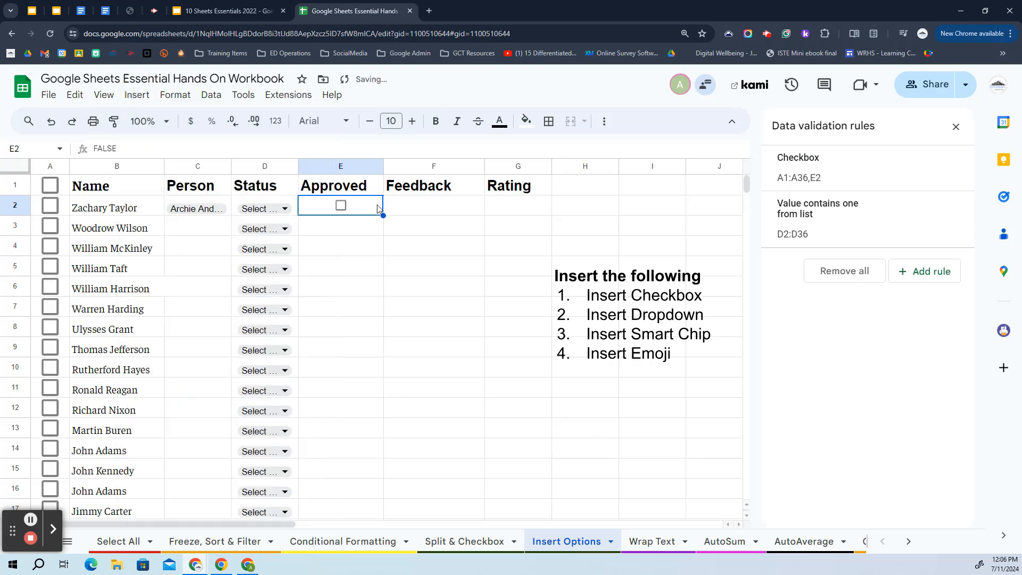
left_click_drag(383, 215, 370, 397)
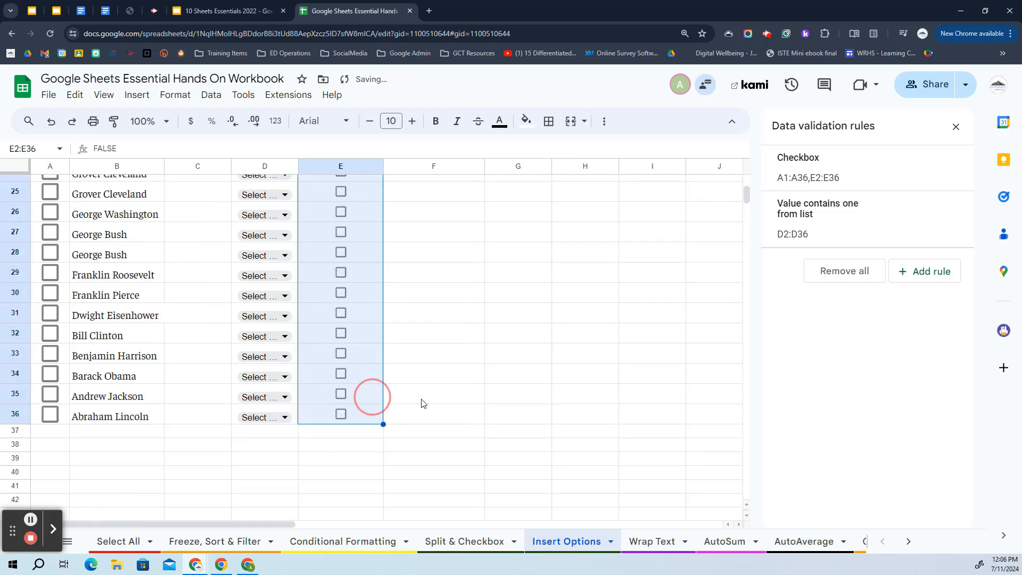
scroll(425, 347, "up", 10)
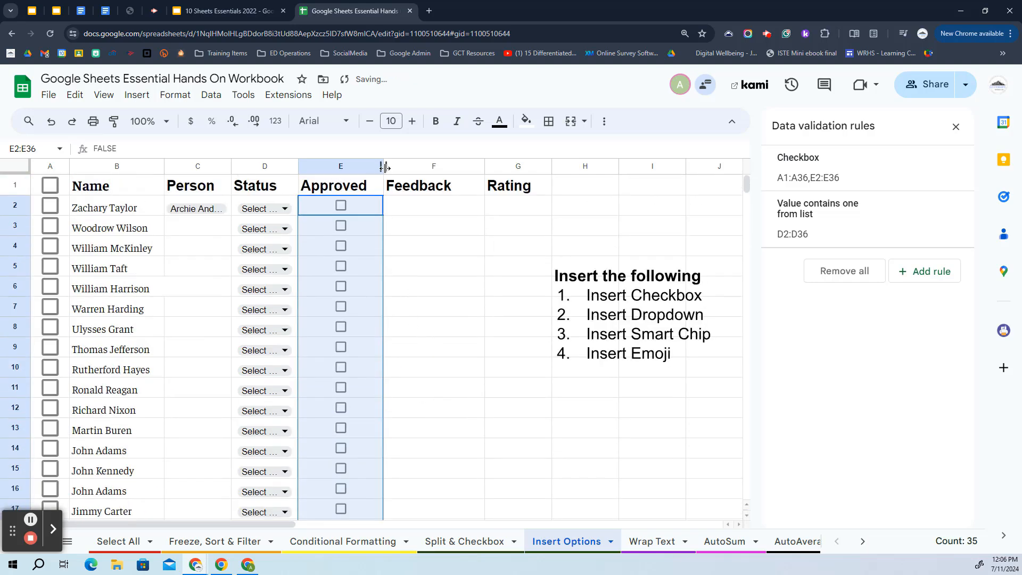
left_click_drag(383, 166, 377, 169)
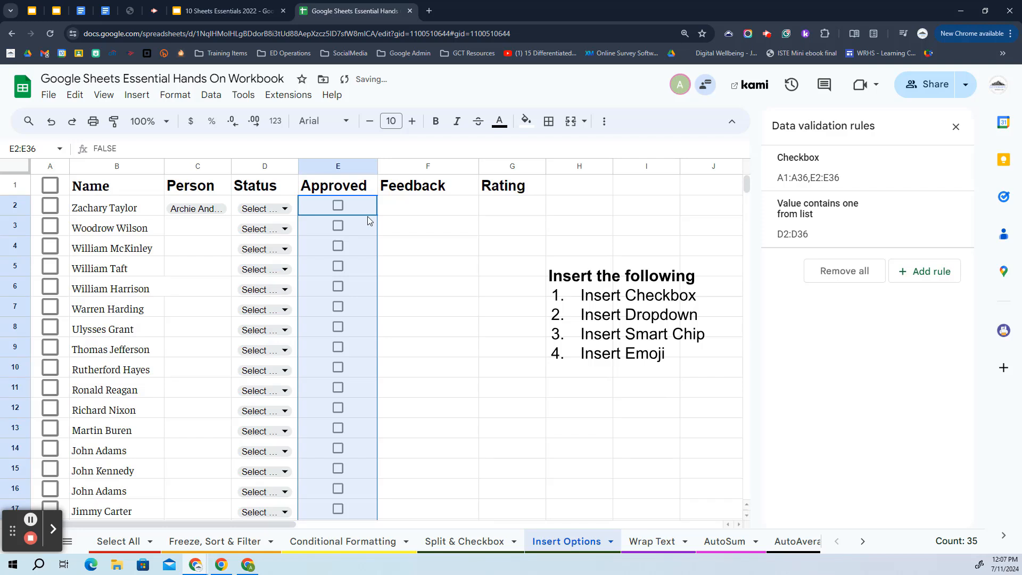
- Insert a grinning face emoji in F2 under Feedback and select G2 under Rating
left_click(455, 206)
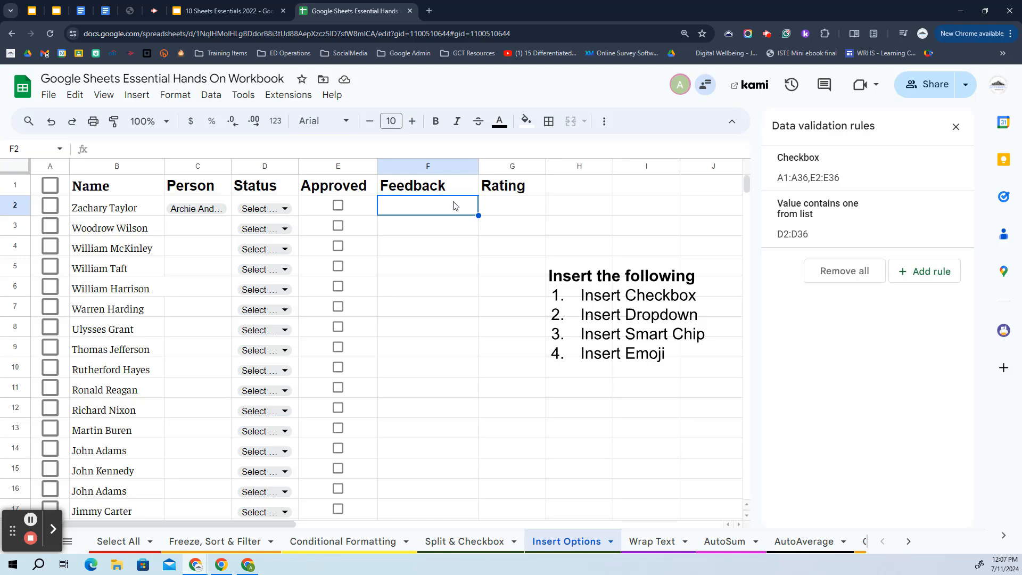
left_click(140, 95)
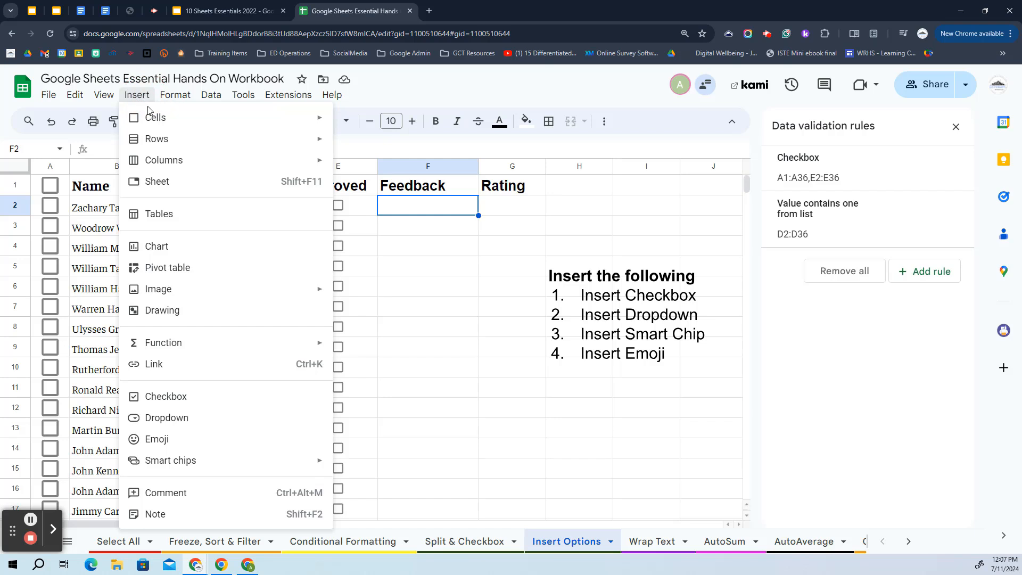
left_click(158, 439)
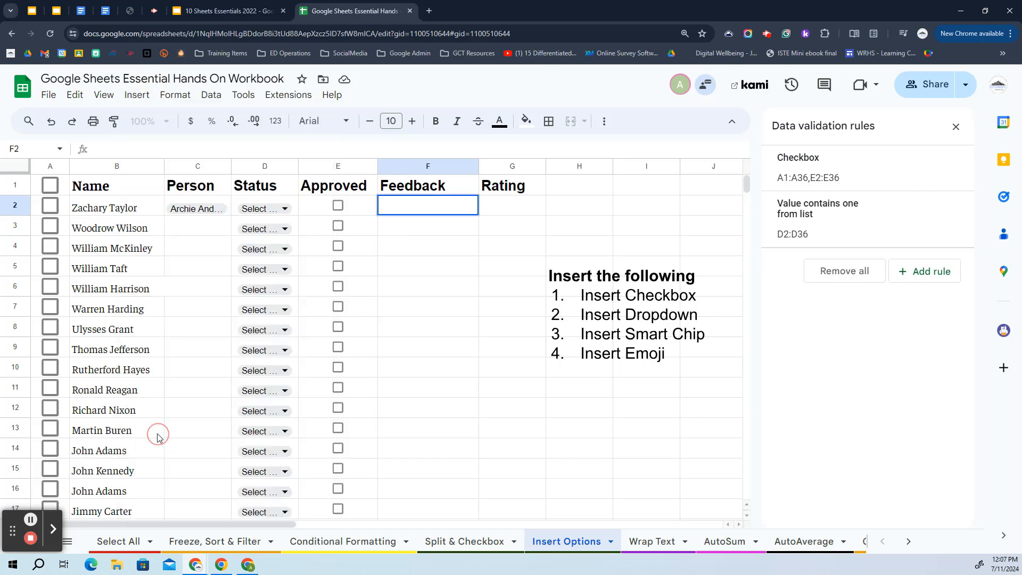
left_click(474, 316)
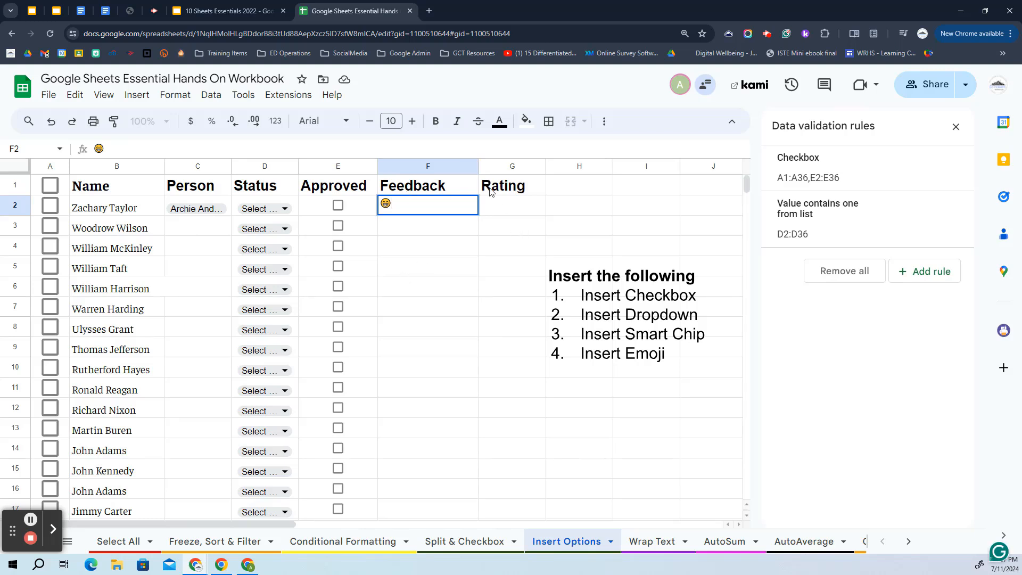
left_click(493, 208)
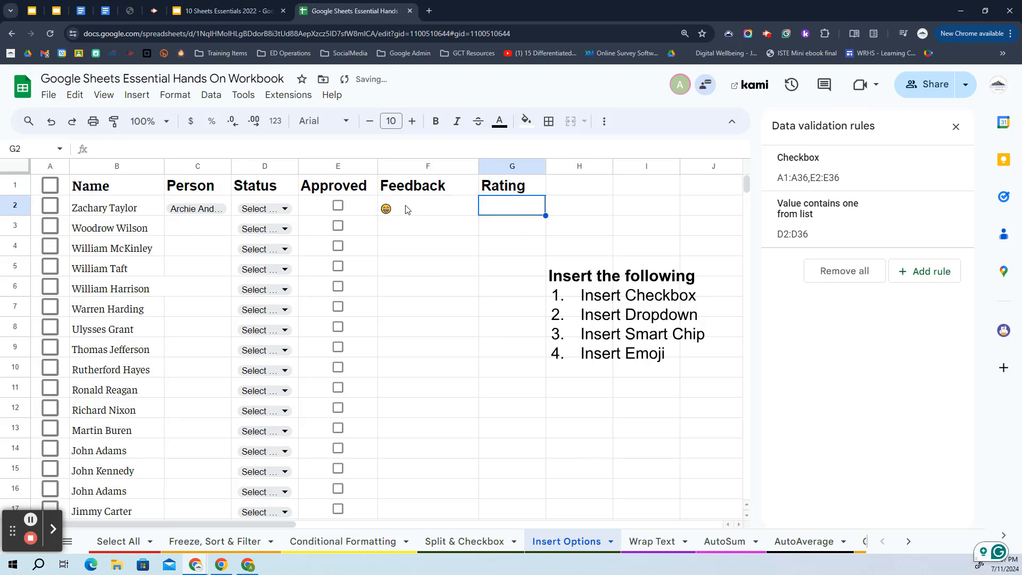
left_click(406, 208)
left_click(518, 208)
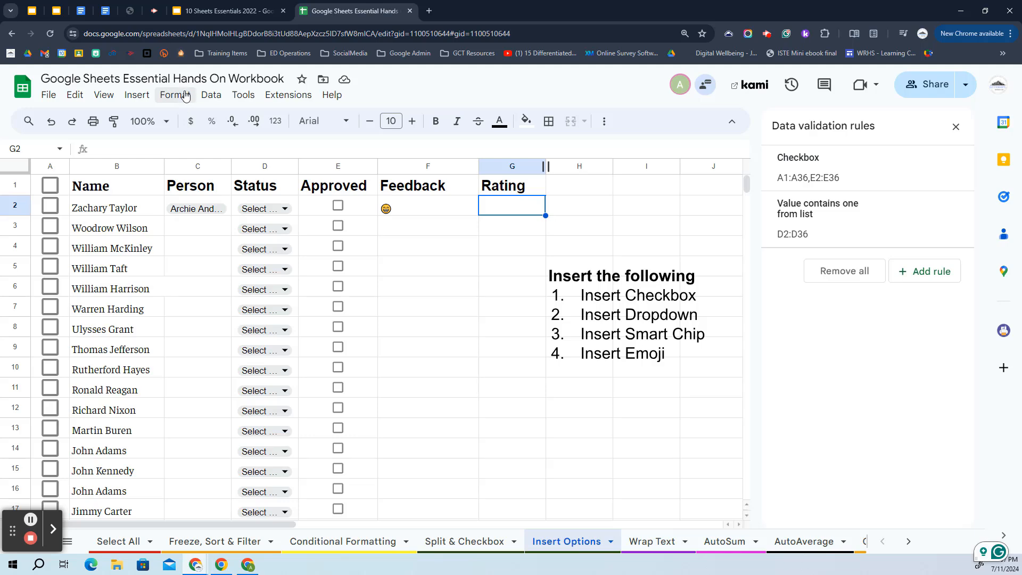
- Insert a Rating smart chip in G2 and fill it down the Rating column to G36
left_click(137, 96)
mouse_move(164, 95)
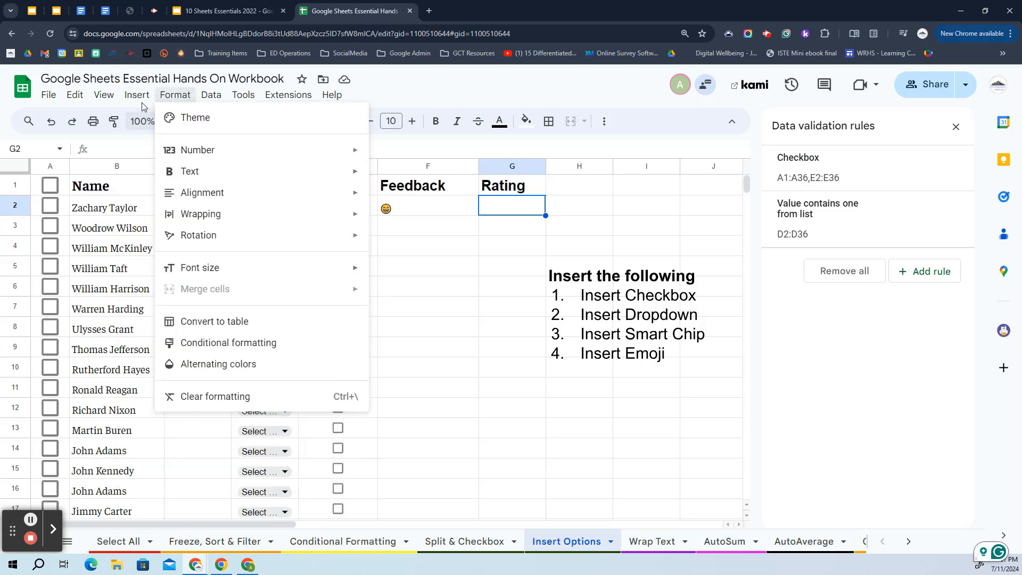
mouse_move(304, 462)
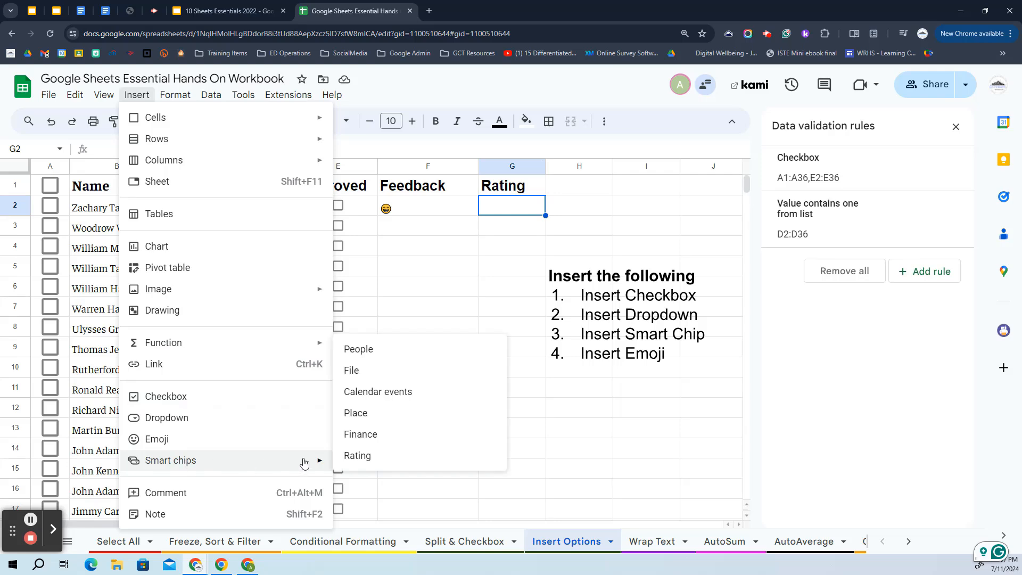
left_click(368, 456)
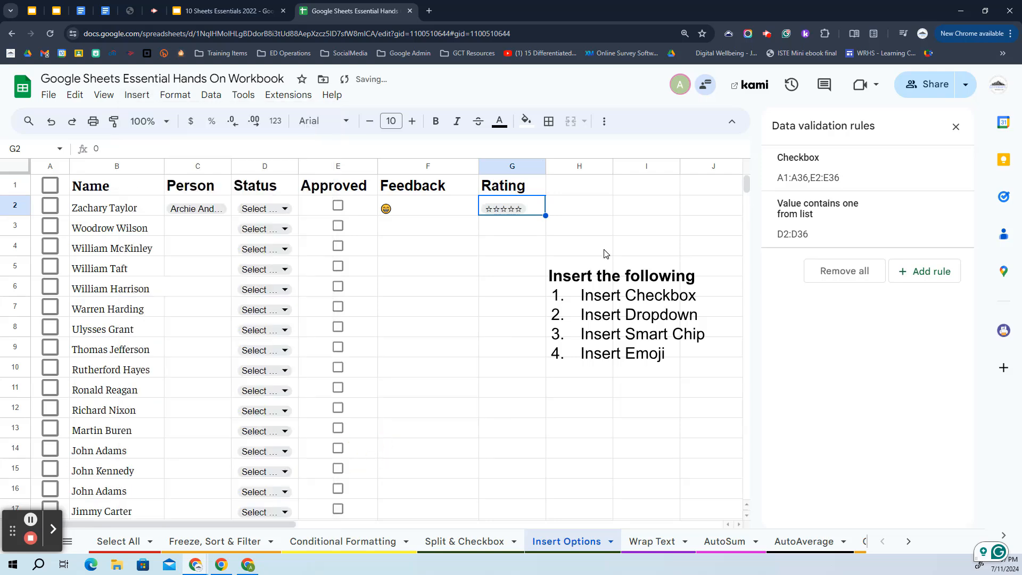
left_click_drag(546, 215, 526, 468)
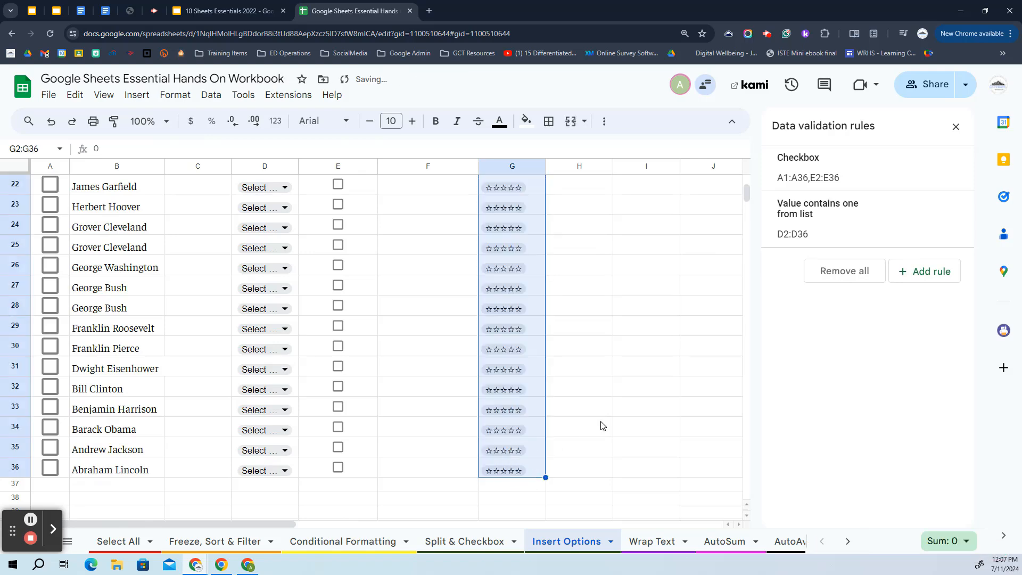
scroll(602, 425, "up", 7)
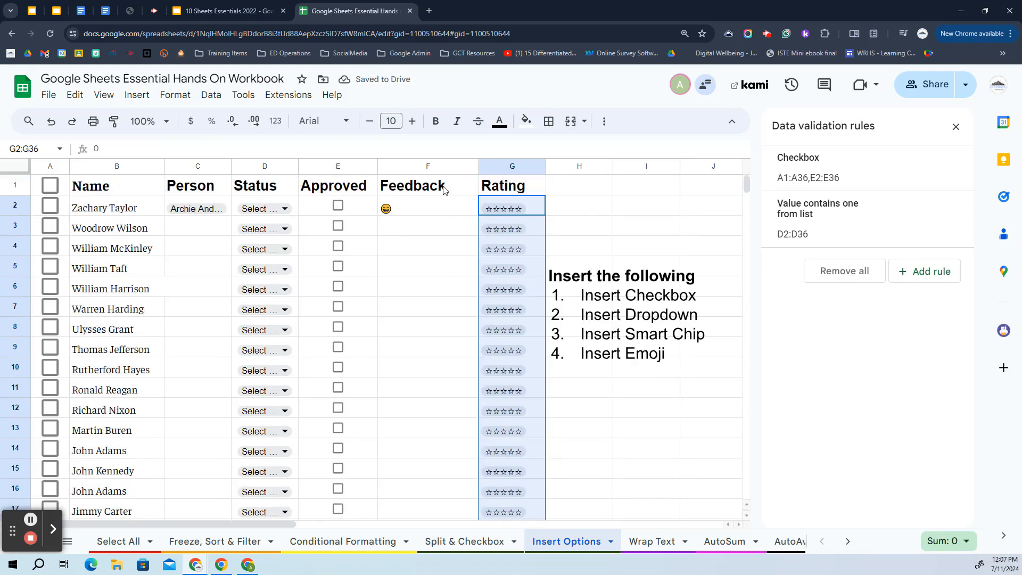
- Rate row 2 two stars and row 9 four stars in the Rating column
left_click(520, 211)
left_click(501, 273)
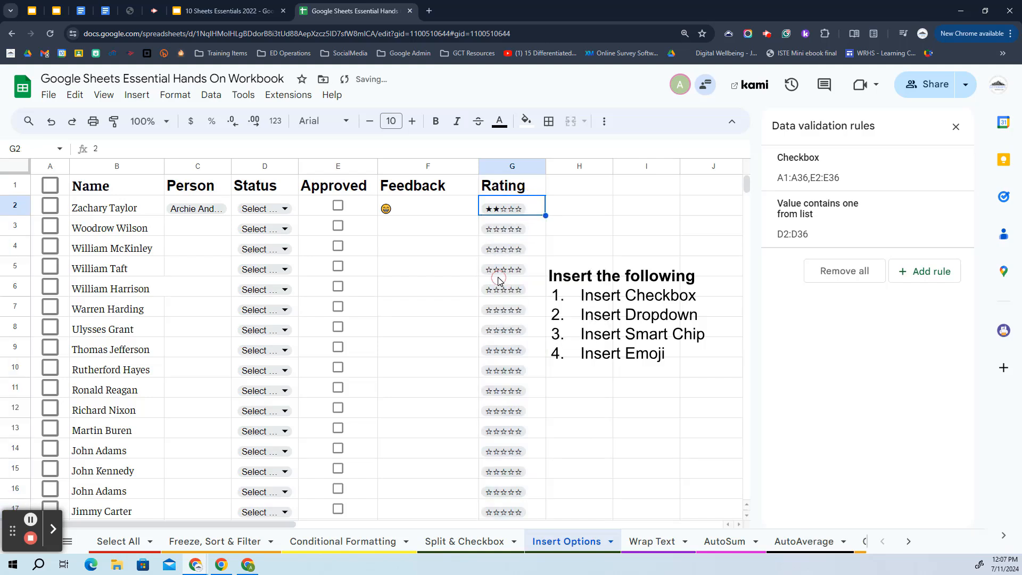
left_click(510, 350)
left_click(497, 445)
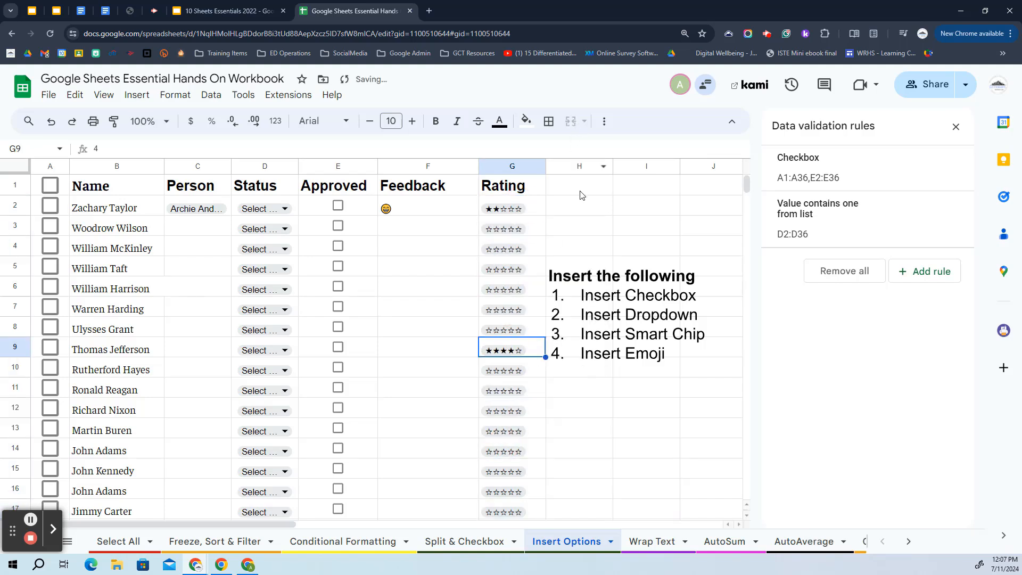
- Insert a file smart chip for Handout Forms & Sheets Essentials in H2 and preview the linked file
left_click(588, 226)
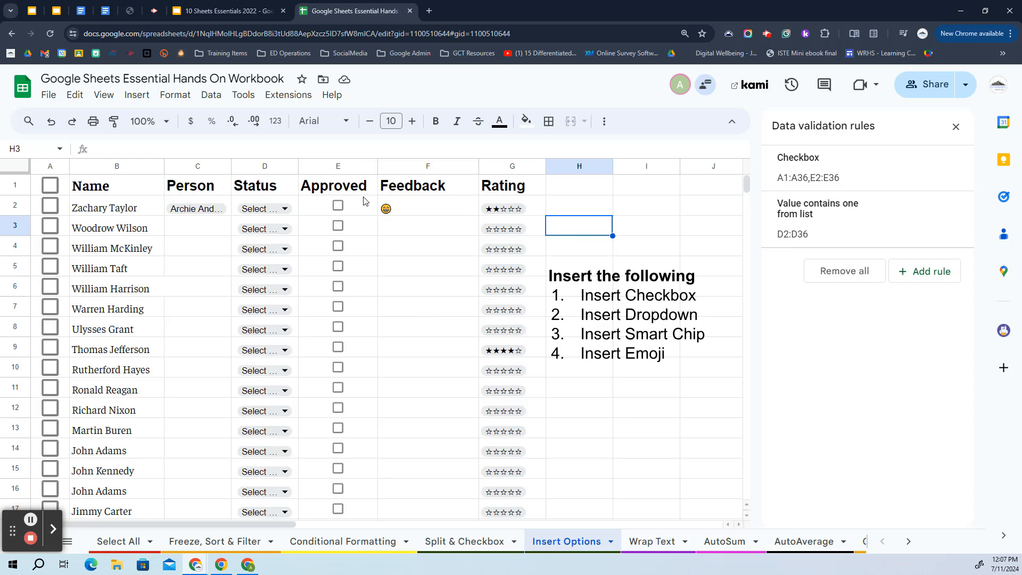
left_click(593, 202)
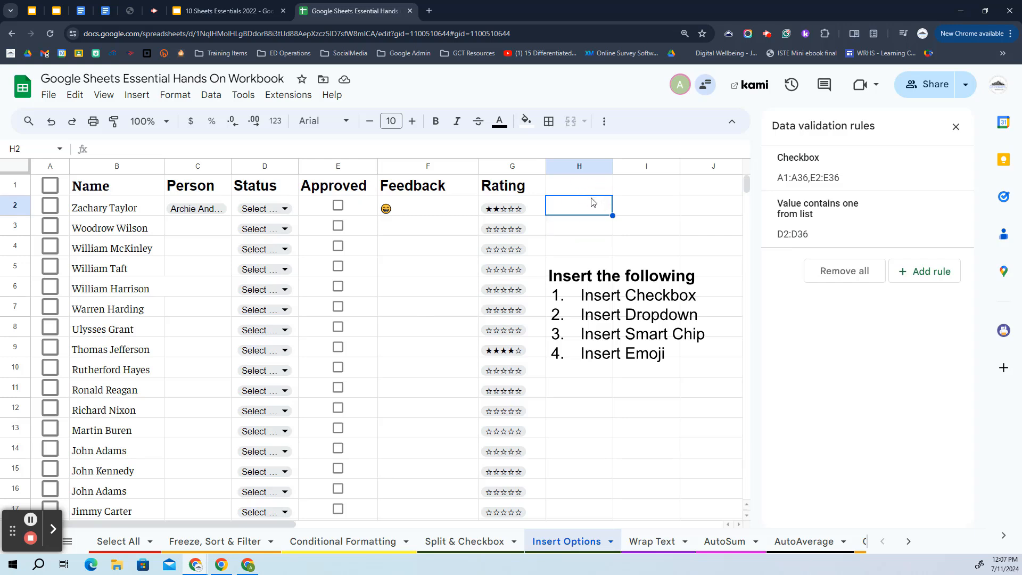
type("@")
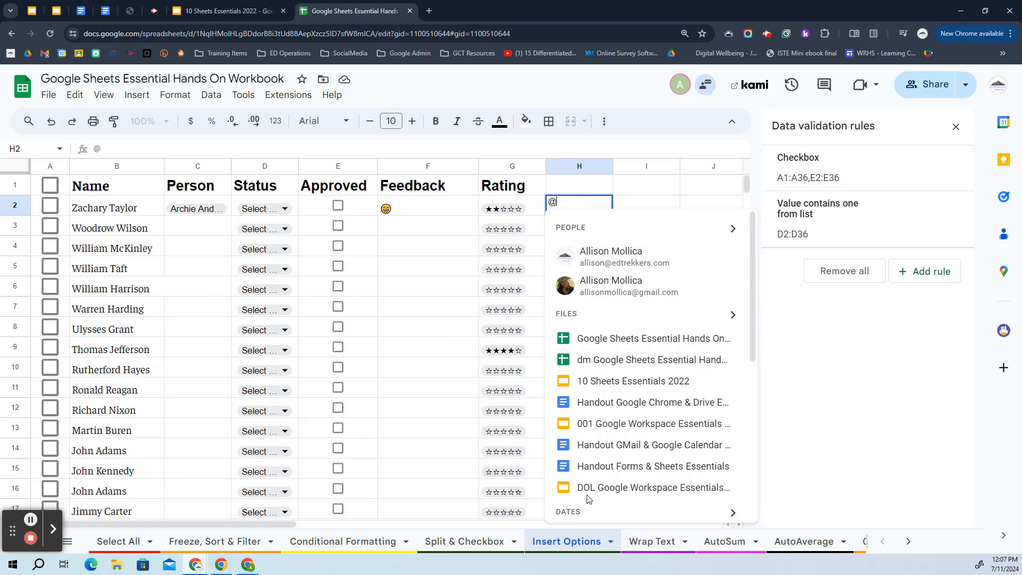
left_click(633, 468)
left_click(599, 245)
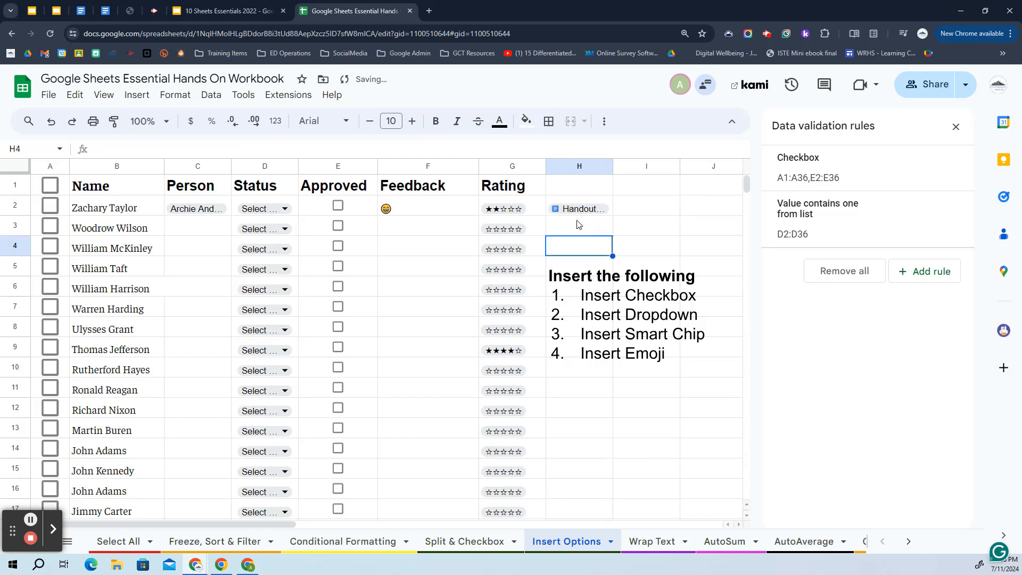
mouse_move(570, 215)
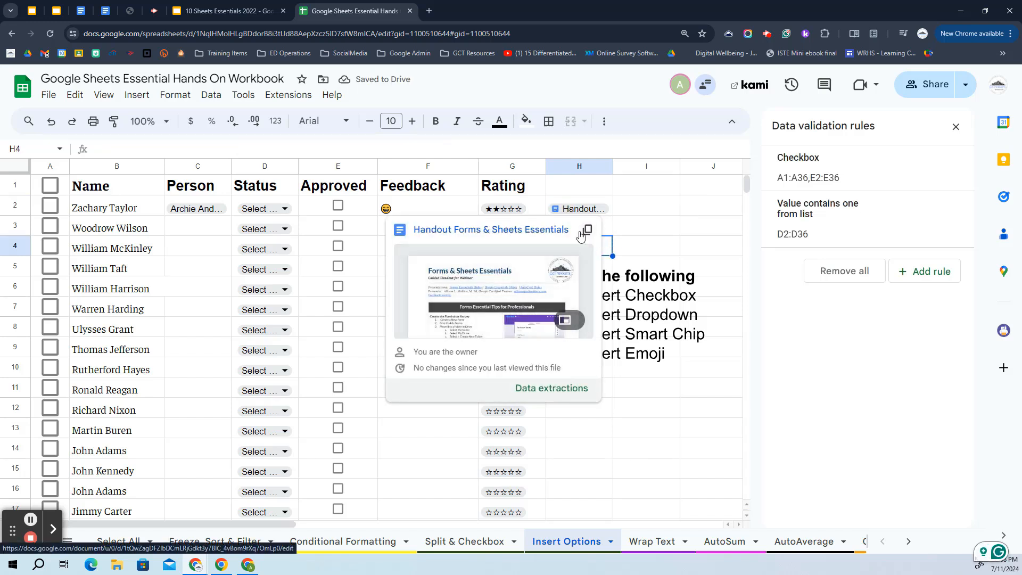
left_click(644, 209)
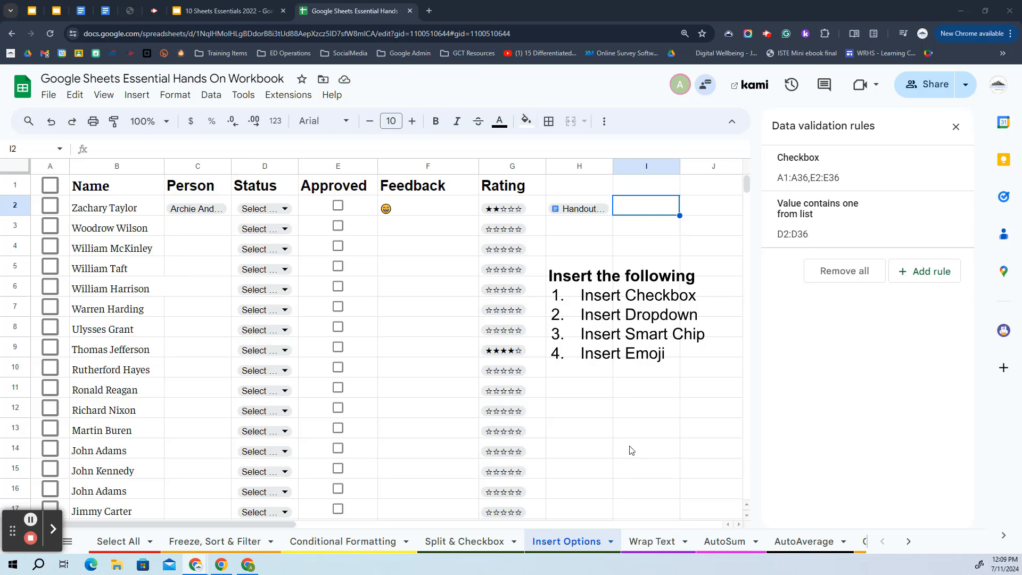
- Open the Wrap Text sheet, show the #7 Wrap Text slide in the 10 Sheets Essentials 2022 presentation, and return to the spreadsheet
left_click(661, 543)
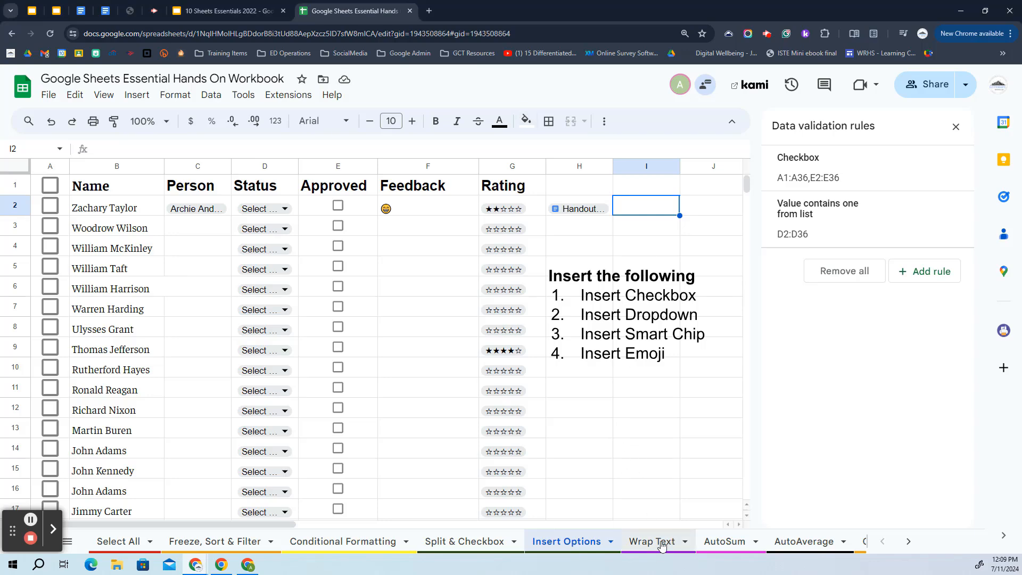
left_click(250, 11)
left_click(245, 429)
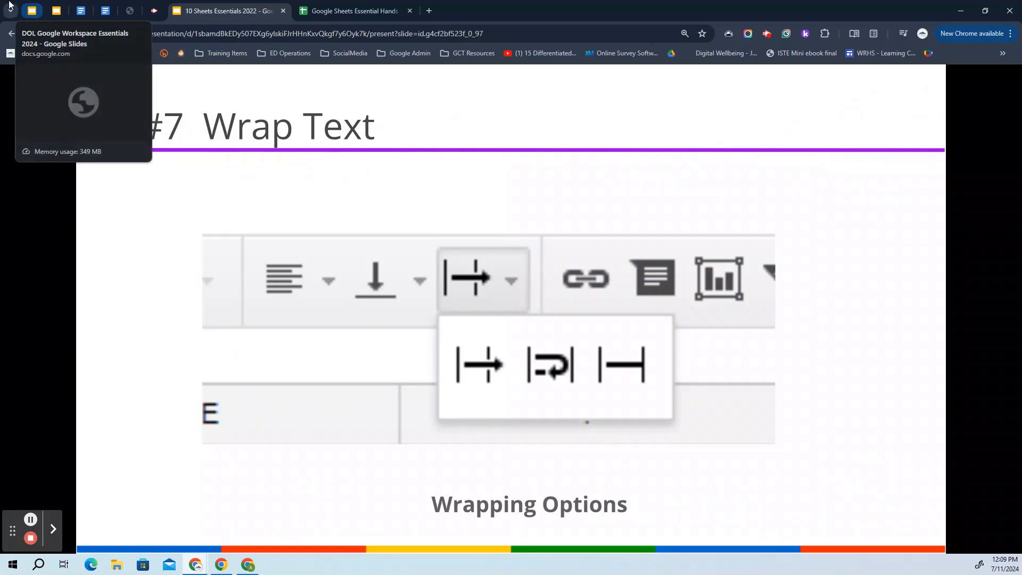
left_click(340, 11)
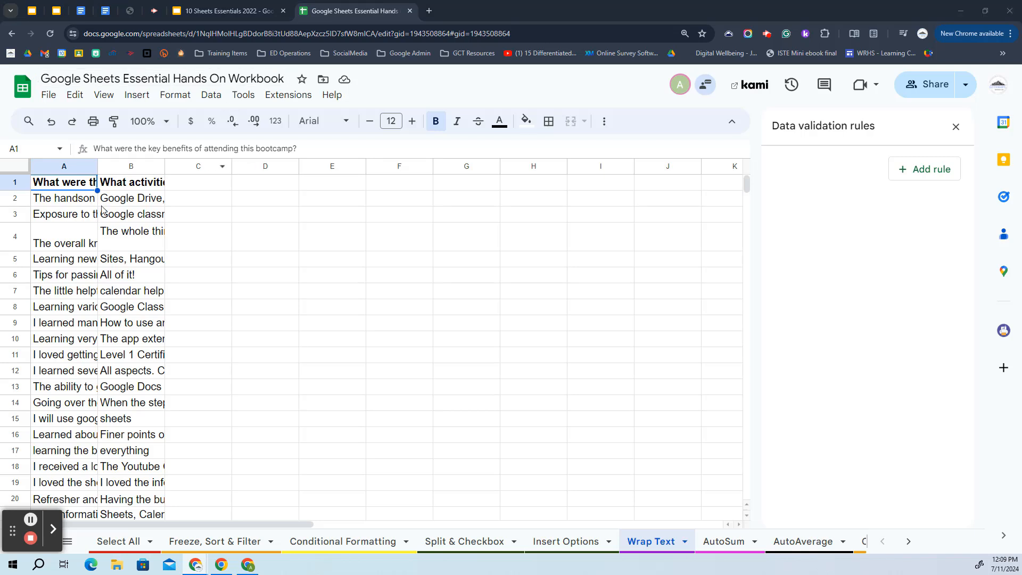
- Select columns A and B on the Wrap Text sheet and close the data validation and alternating colors settings
left_click_drag(60, 171, 116, 169)
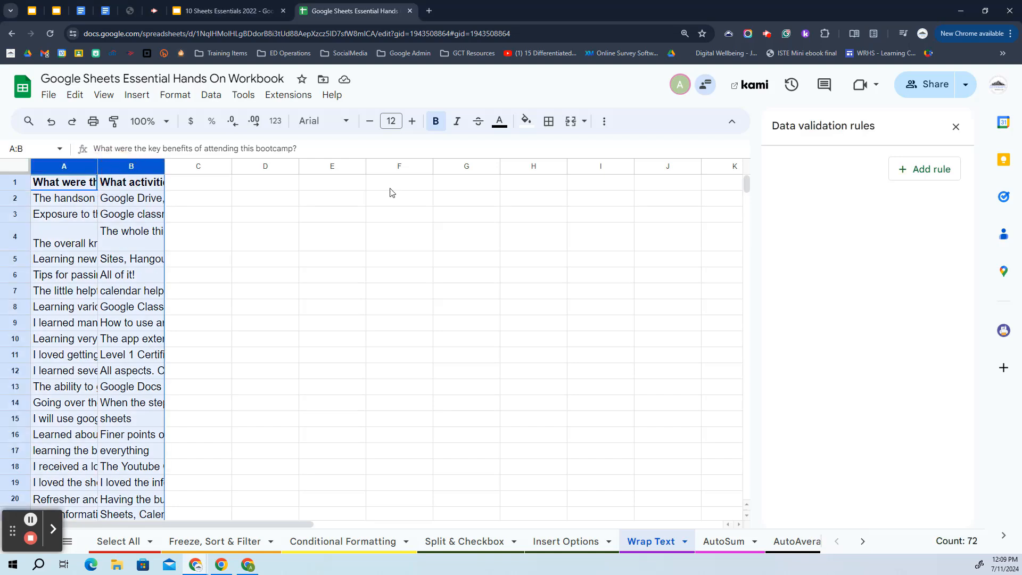
left_click(958, 127)
left_click(958, 128)
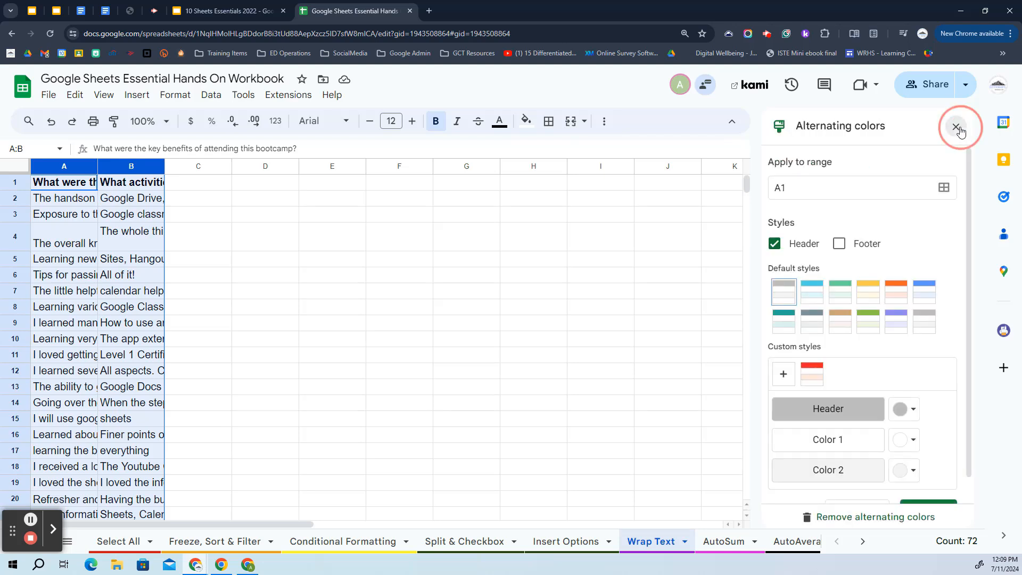
left_click(958, 129)
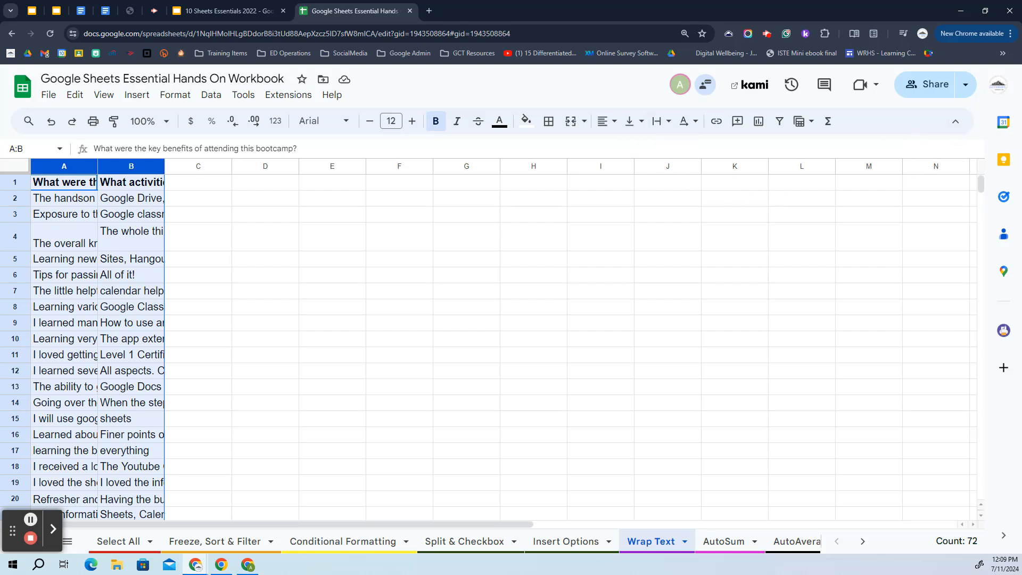
- Recheck the wrapping options on the slide and apply Wrap to the text in columns A and B
left_click(225, 8)
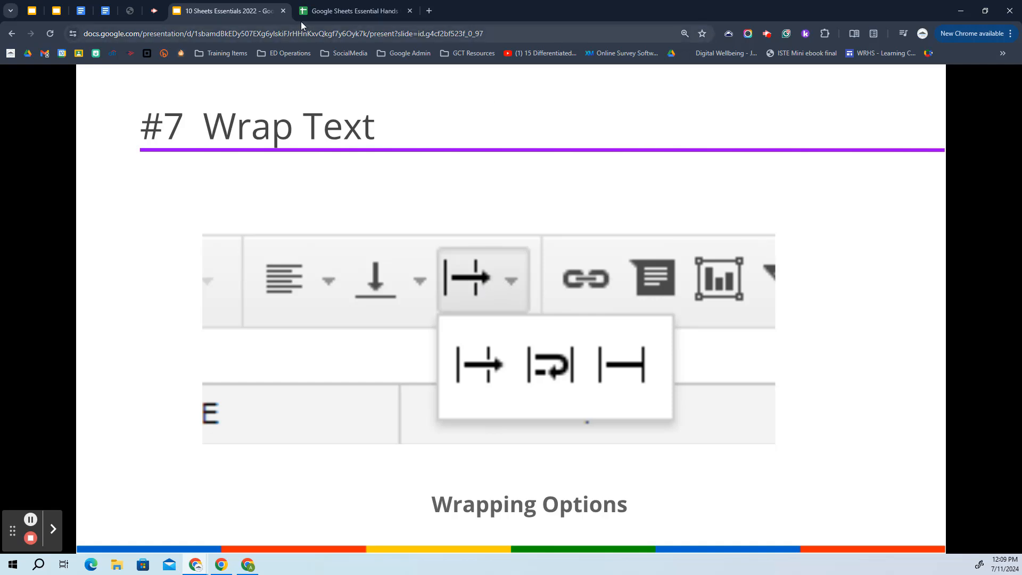
left_click(341, 11)
left_click(667, 124)
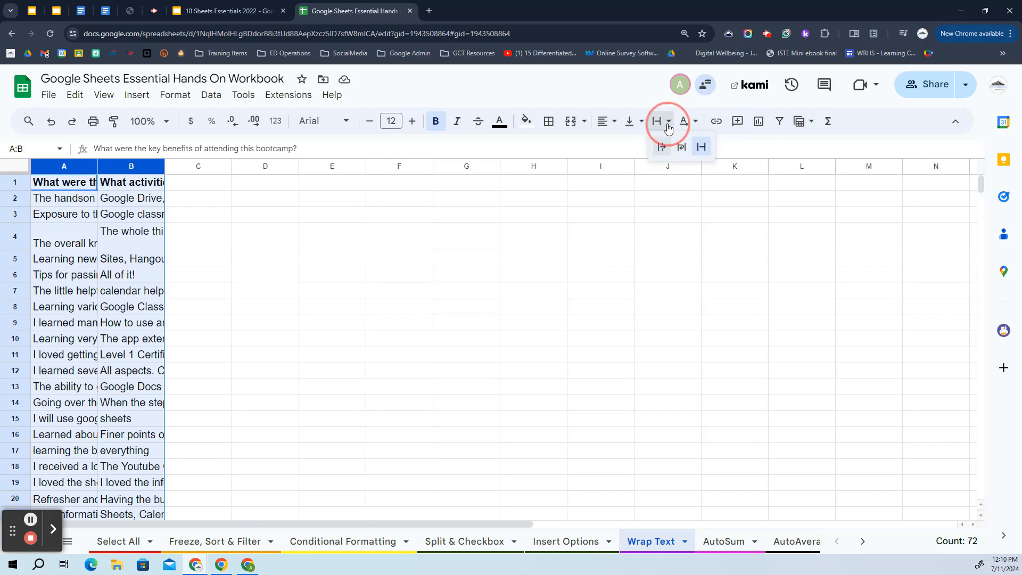
left_click(681, 151)
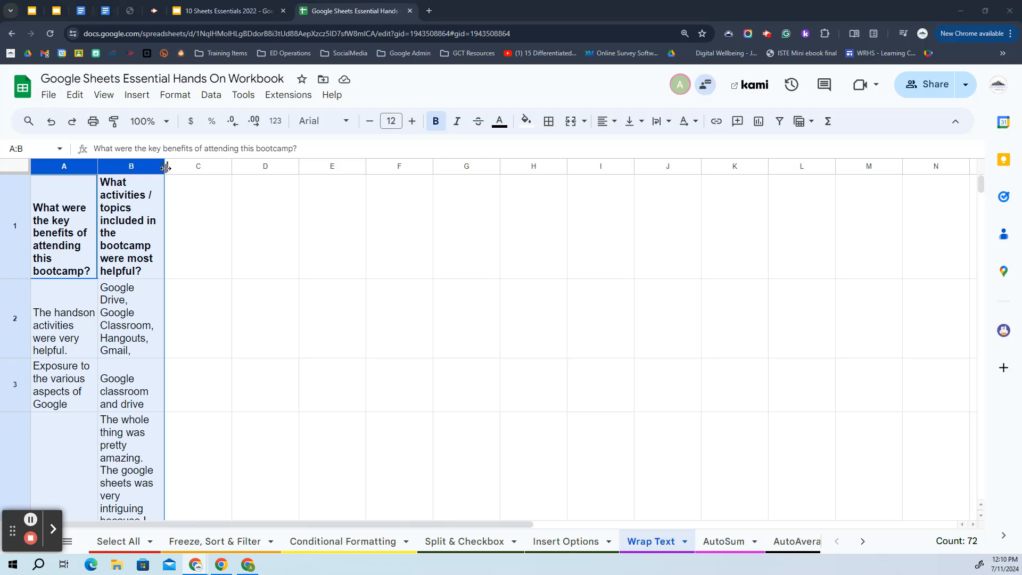
- Widen columns A and B together to about four times their width, and widen column B slightly more
left_click_drag(165, 167, 380, 181)
left_click(436, 282)
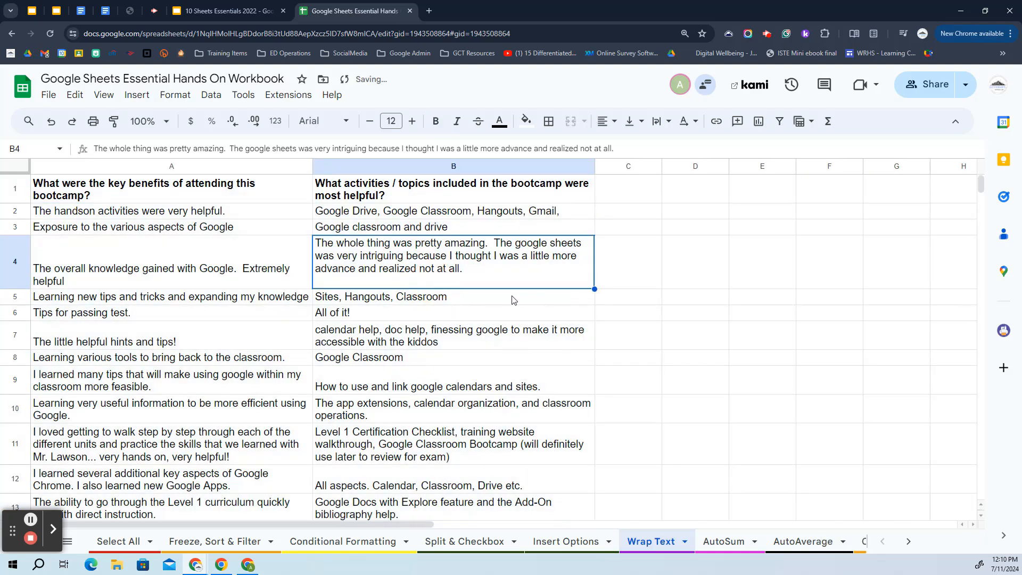
scroll(442, 301, "down", 3)
scroll(441, 301, "up", 3)
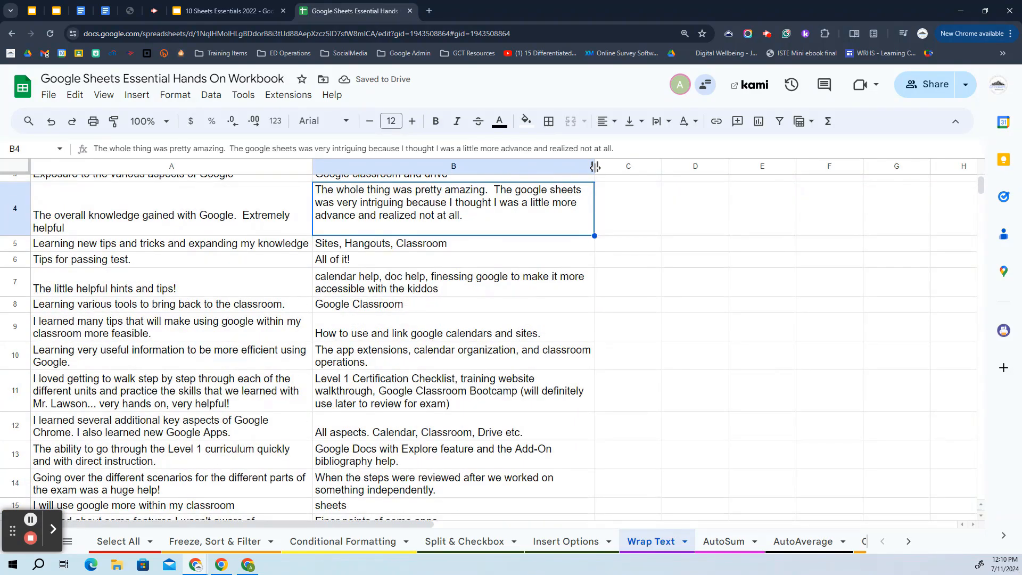
left_click_drag(595, 166, 633, 166)
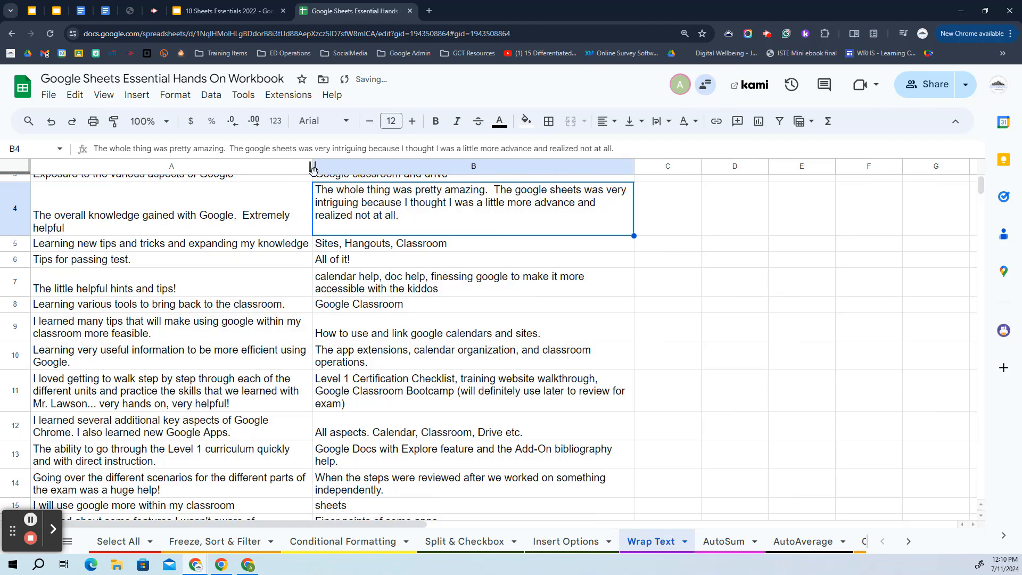
scroll(345, 170, "up", 2)
scroll(248, 337, "down", 3)
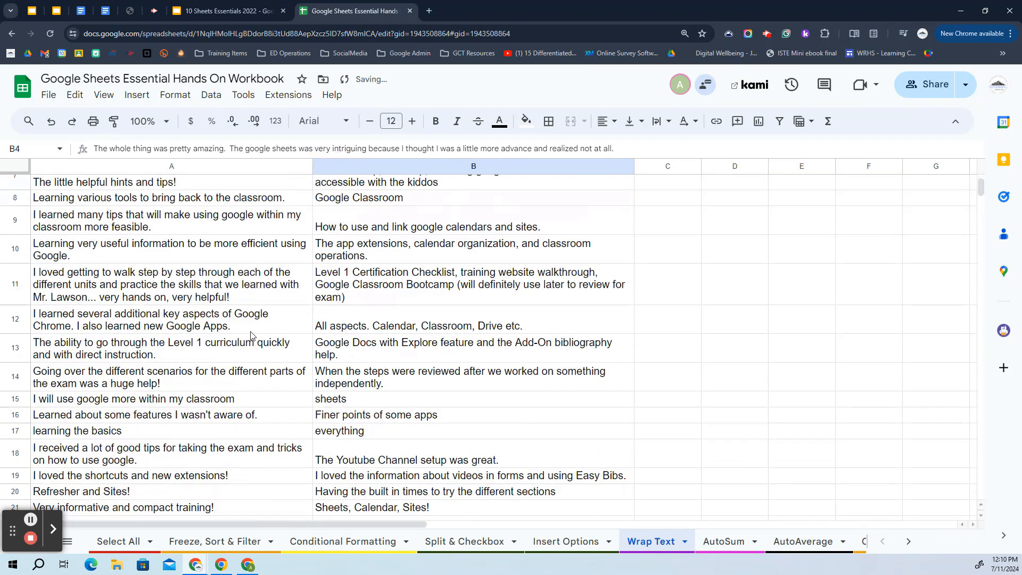
scroll(244, 336, "up", 3)
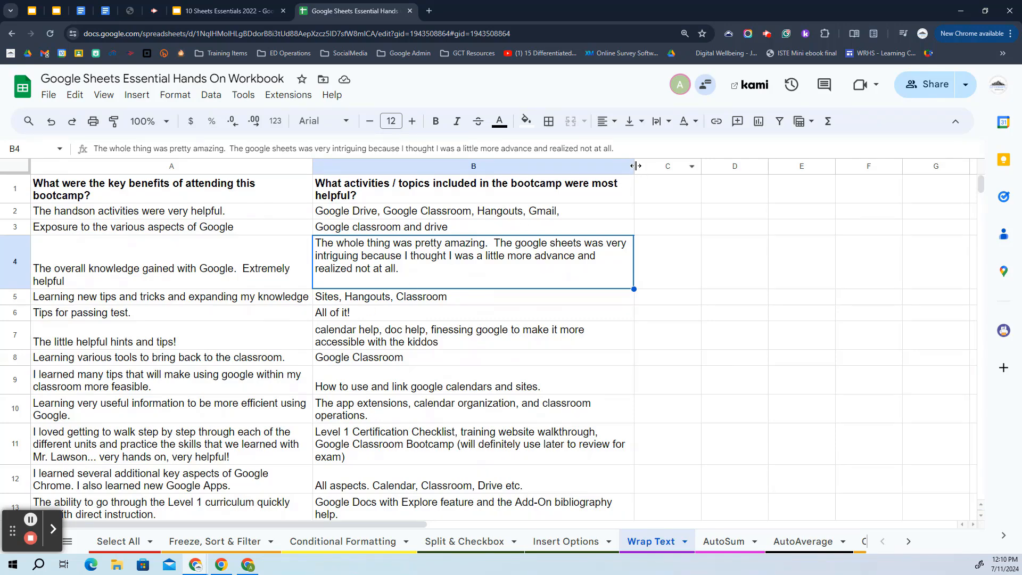
- Narrow column B to test the text wrapping and widen it again to slightly more than column A's width
left_click_drag(635, 166, 404, 167)
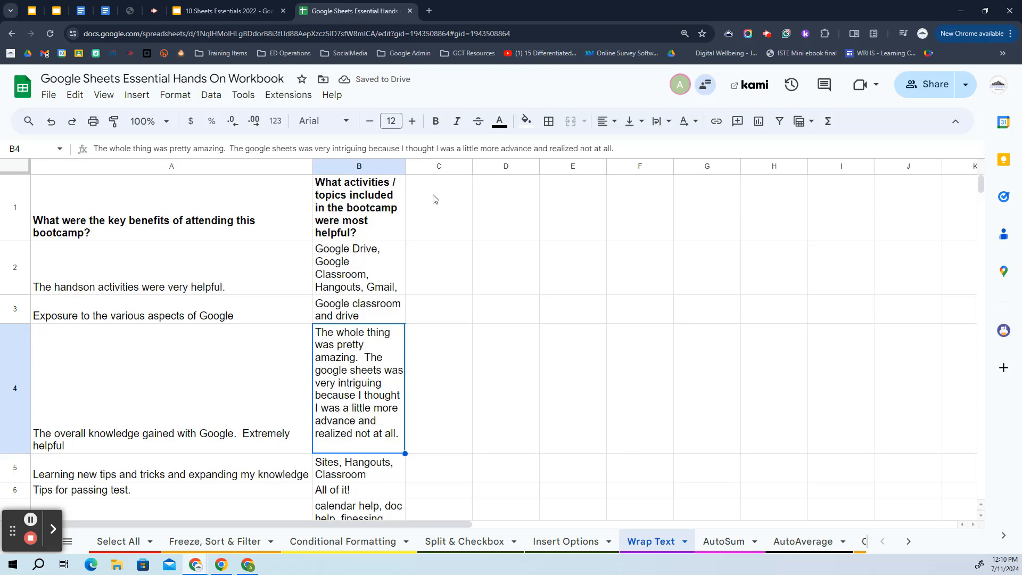
left_click_drag(405, 169, 609, 168)
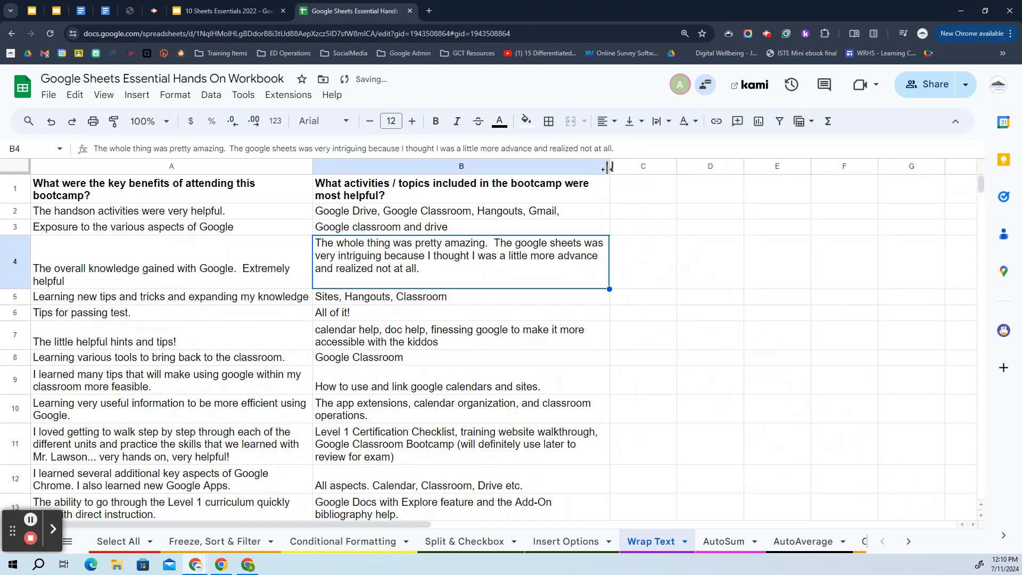
left_click(382, 400)
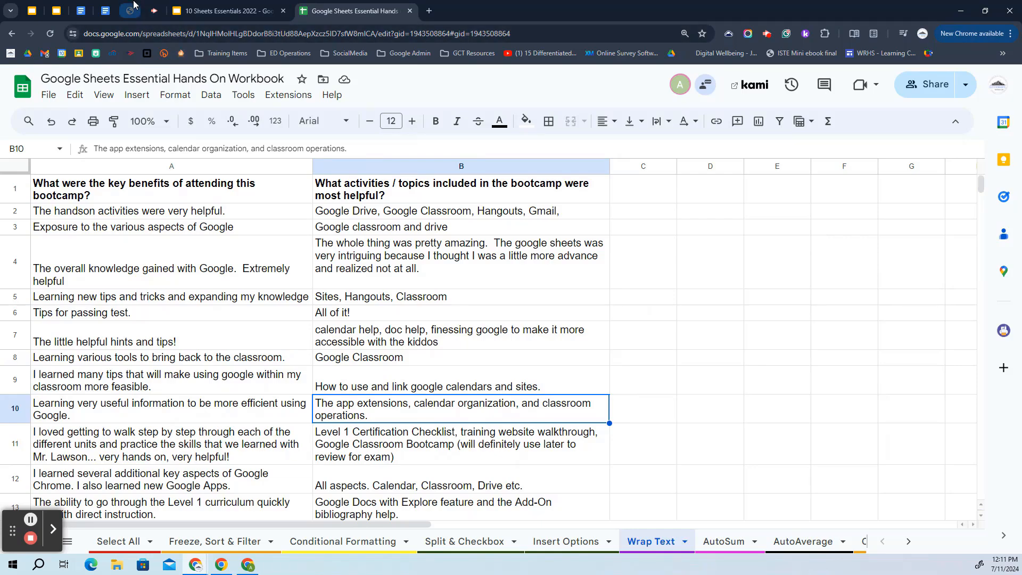
- Advance the 10 Sheets Essentials 2022 presentation to the #8a AutoSum slide and open the AutoSum sheet in the spreadsheet
left_click(228, 11)
left_click(190, 194)
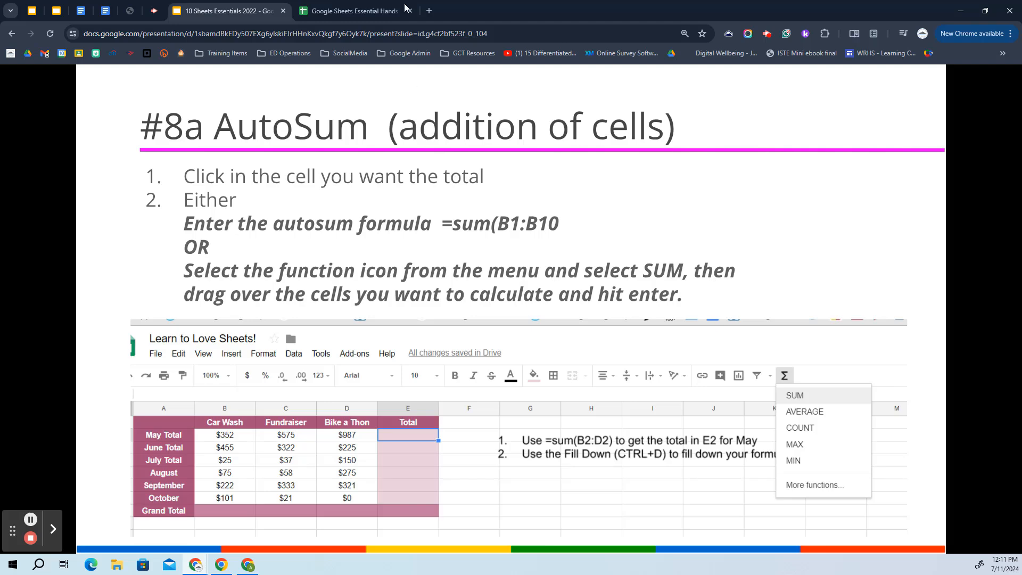
left_click(322, 7)
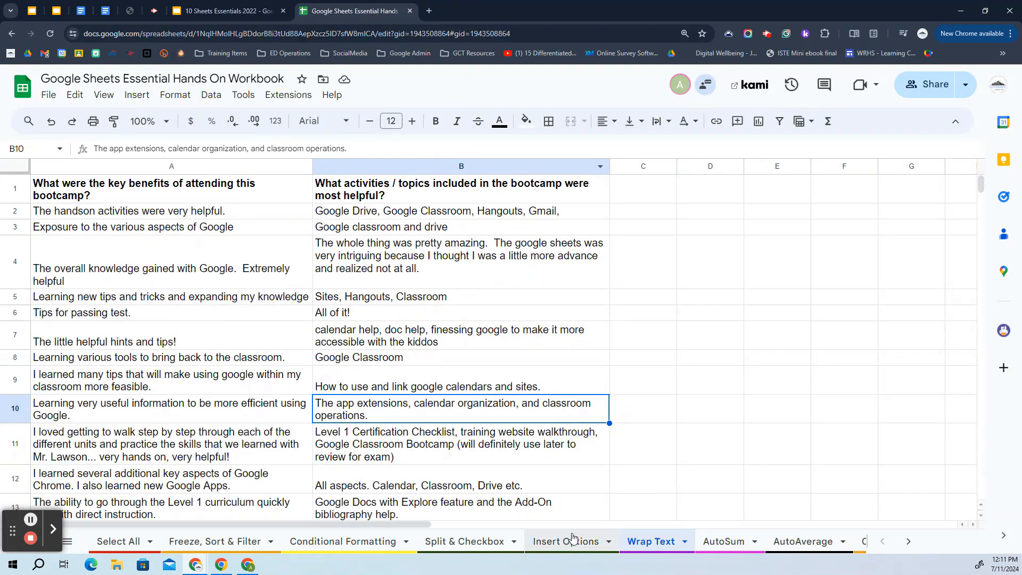
left_click(722, 544)
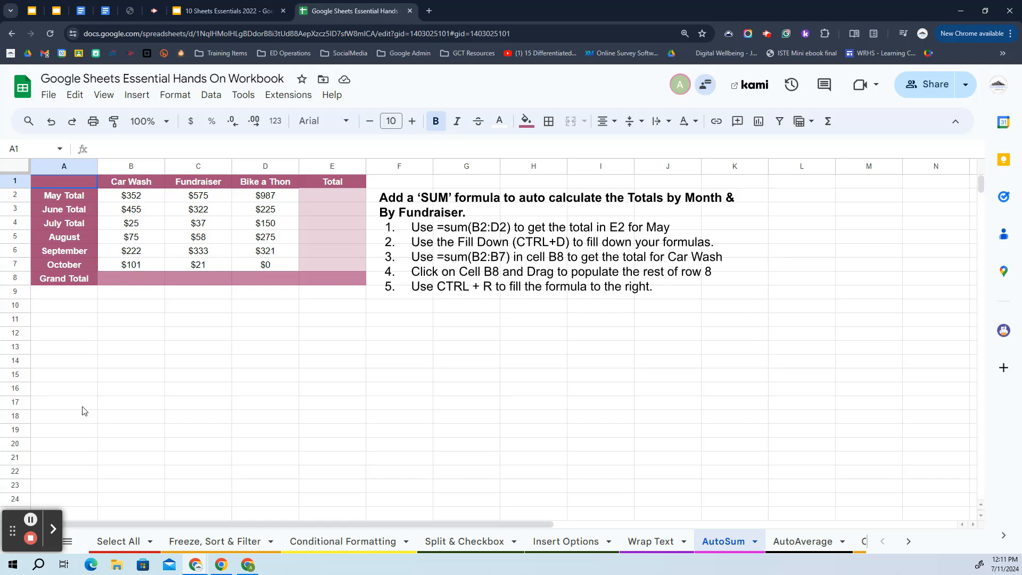
- Enter the formula =SUM(B2:D2) in E2 for the May total, and clear the cell again
left_click(339, 197)
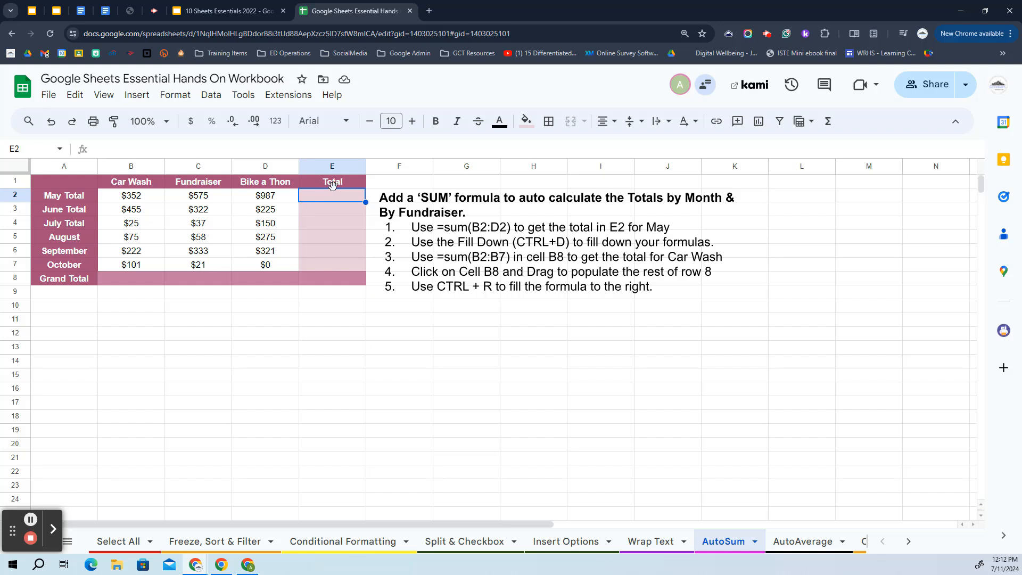
type("=sum")
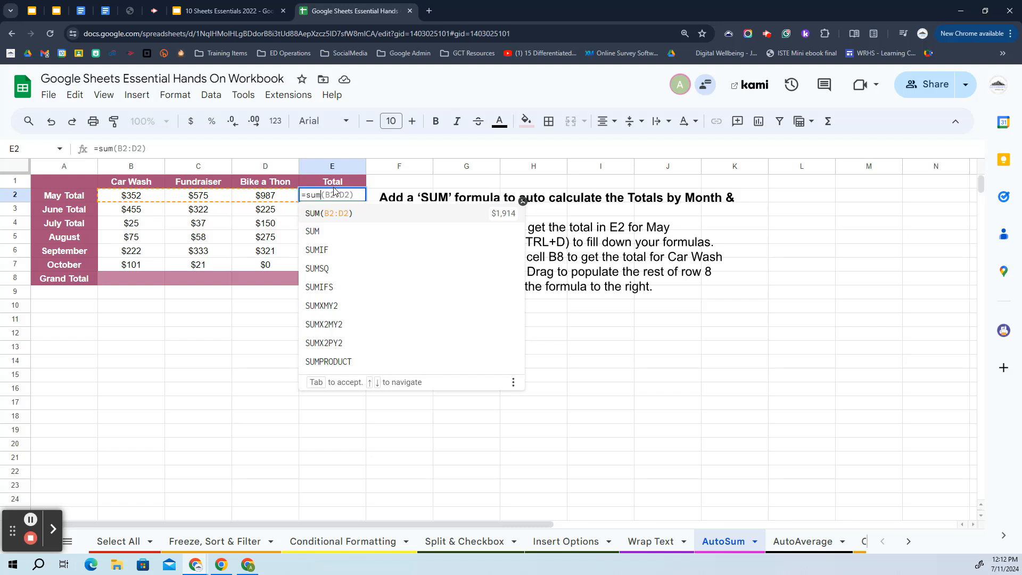
key("Tab")
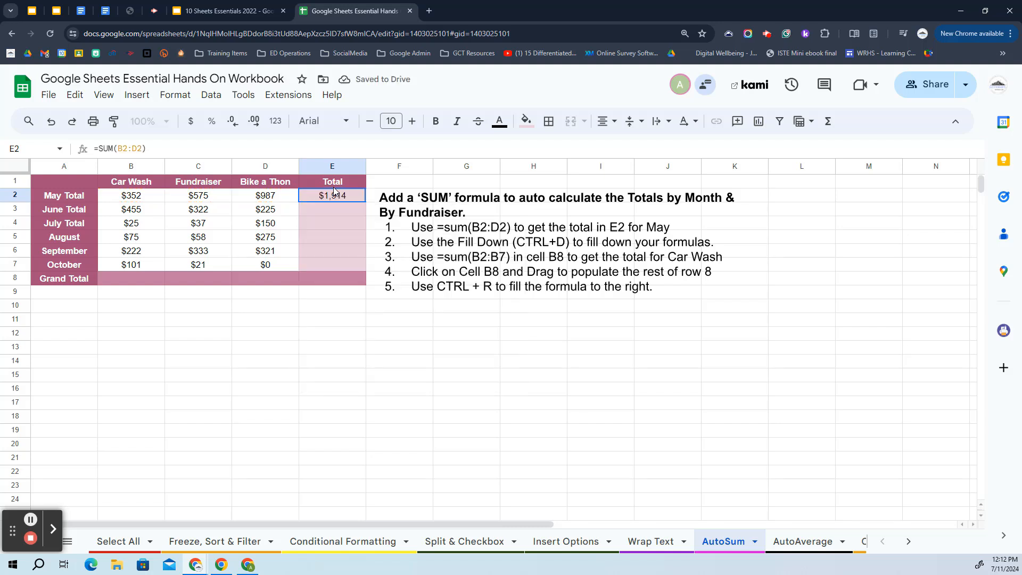
key("Delete")
- Insert the SUM function in E2 from the list of functions, using B2:D2 as its range
left_click(829, 121)
left_click(840, 142)
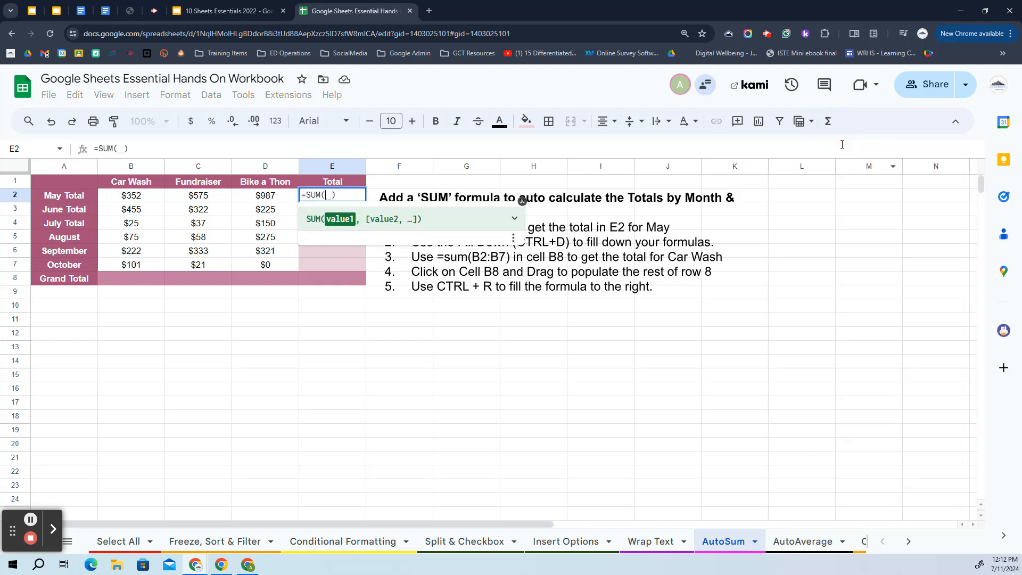
left_click_drag(131, 196, 261, 199)
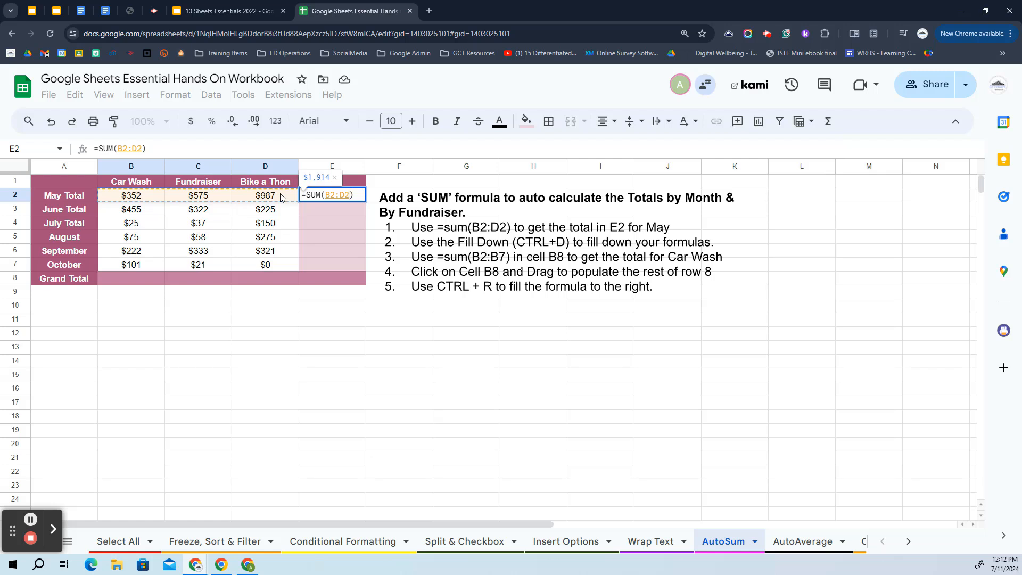
key("Return")
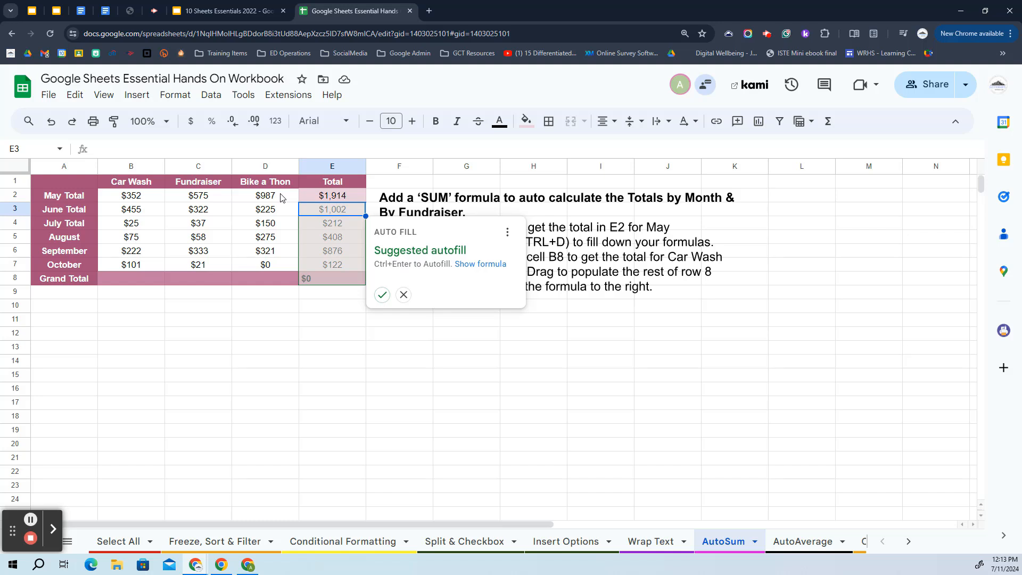
- Dismiss the suggested autofill for the Total column and clear the May total from E2
key("Return")
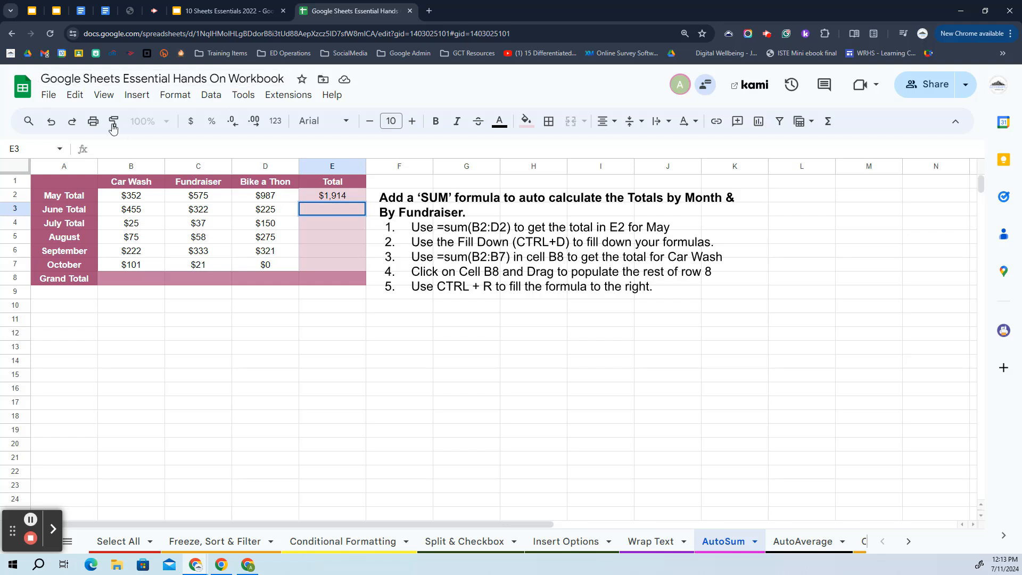
left_click(54, 124)
left_click(335, 197)
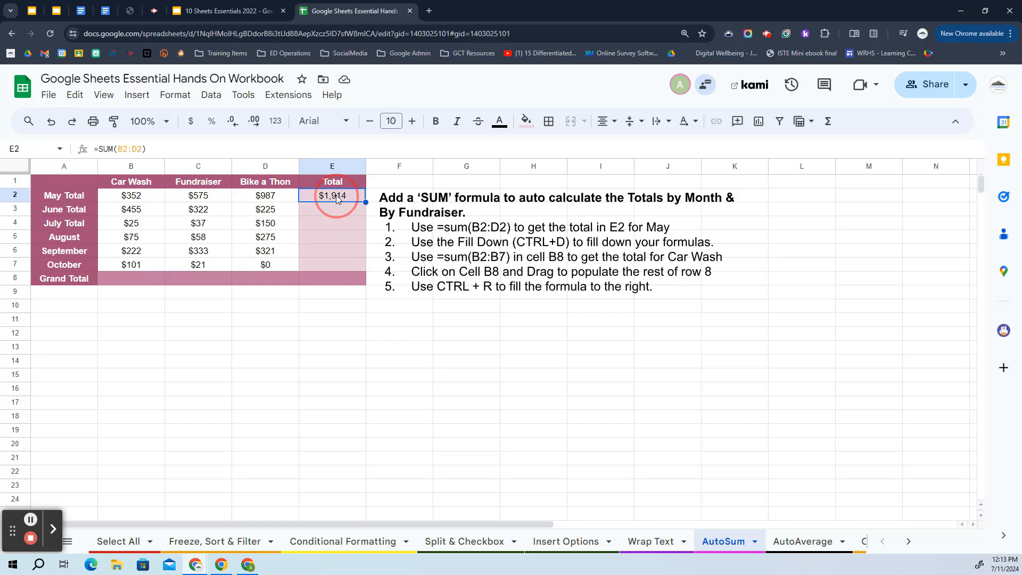
key("Delete")
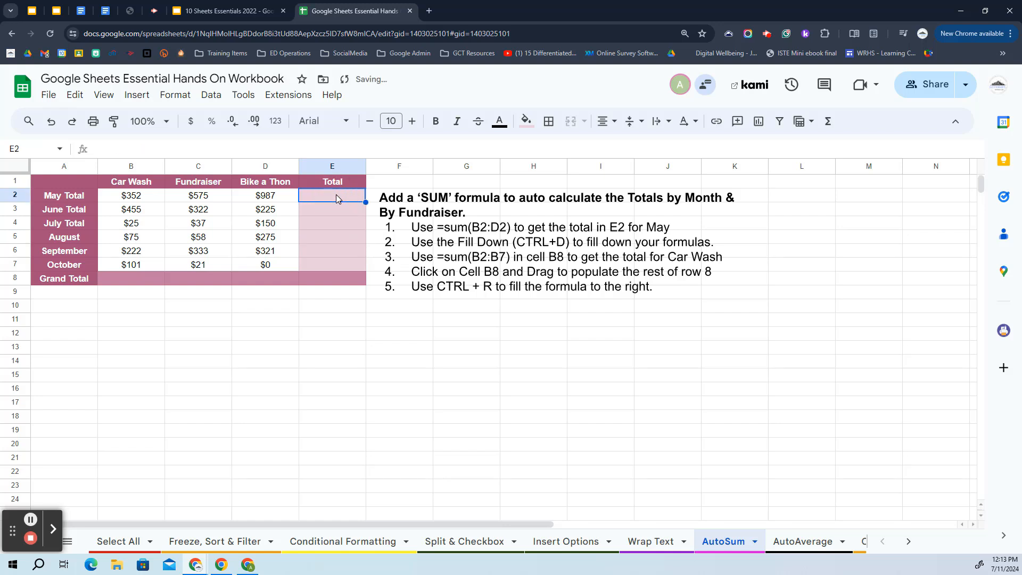
- Total the May amounts in E2 with the built-in SUM function over B2:D2
left_click(828, 122)
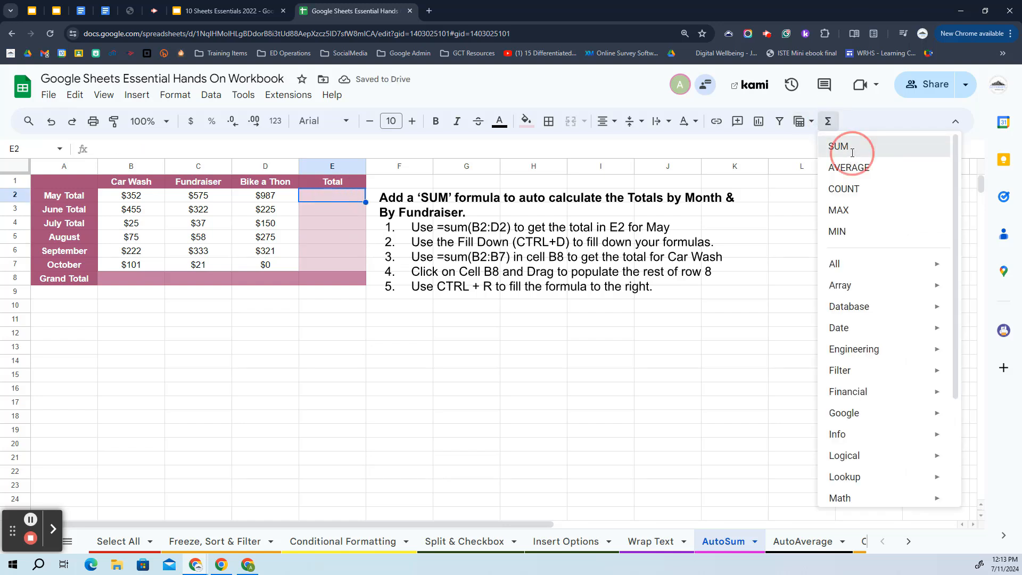
left_click(849, 148)
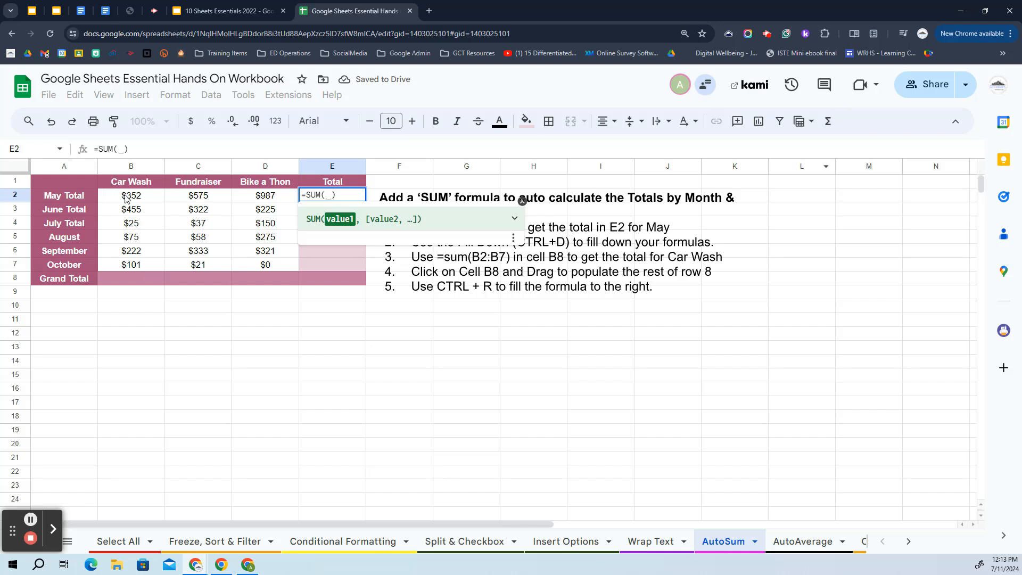
left_click_drag(128, 195, 280, 204)
key("Return")
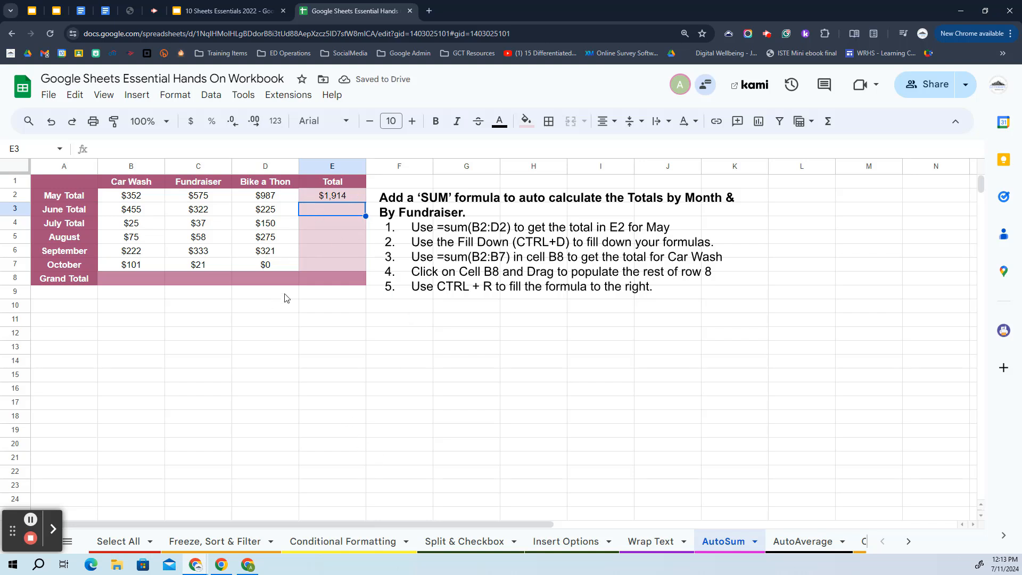
- Fill the May total formula from E2 down the Total column through E8 and check the Grand Total cell
left_click(354, 196)
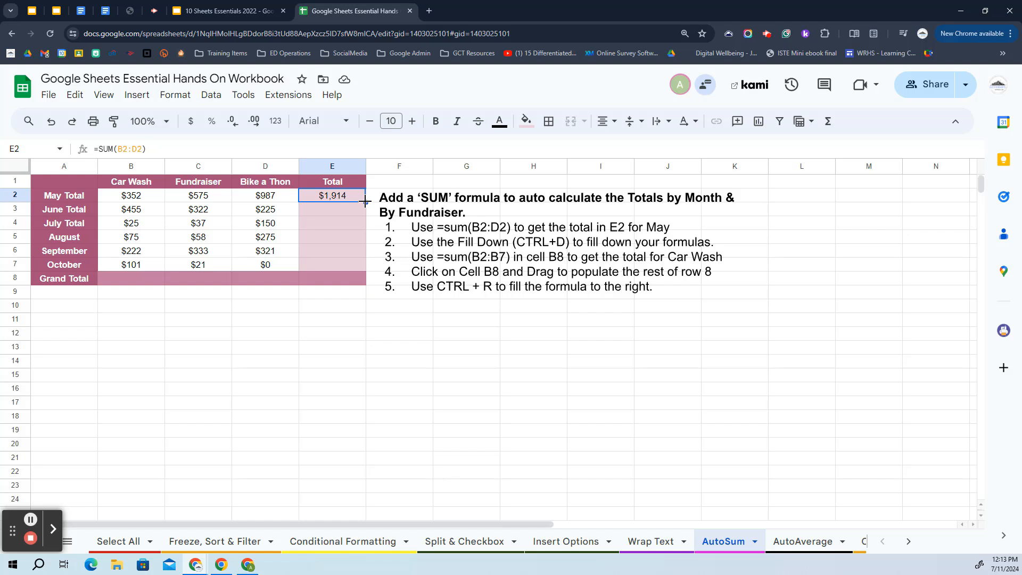
left_click_drag(366, 202, 367, 283)
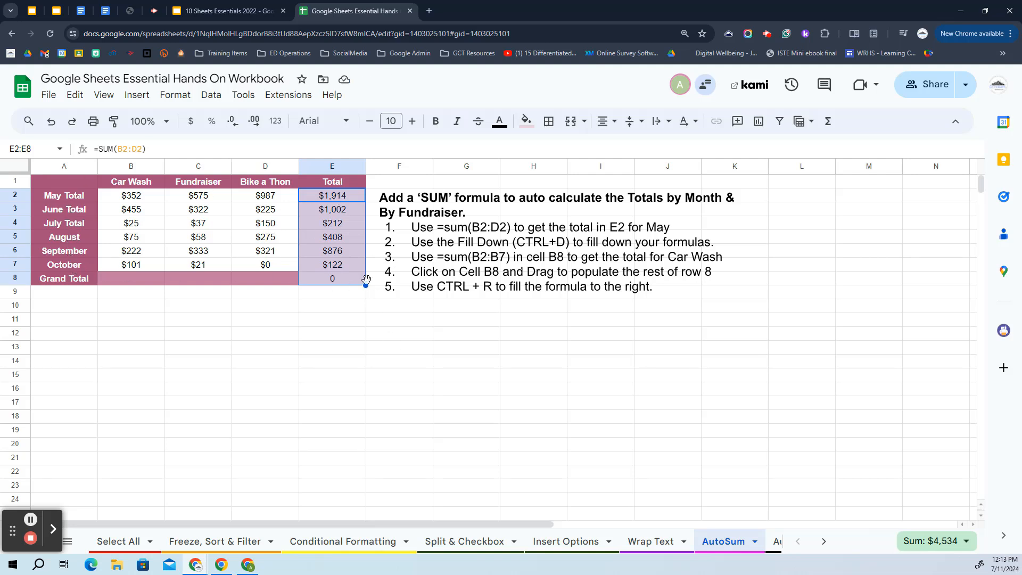
left_click(348, 278)
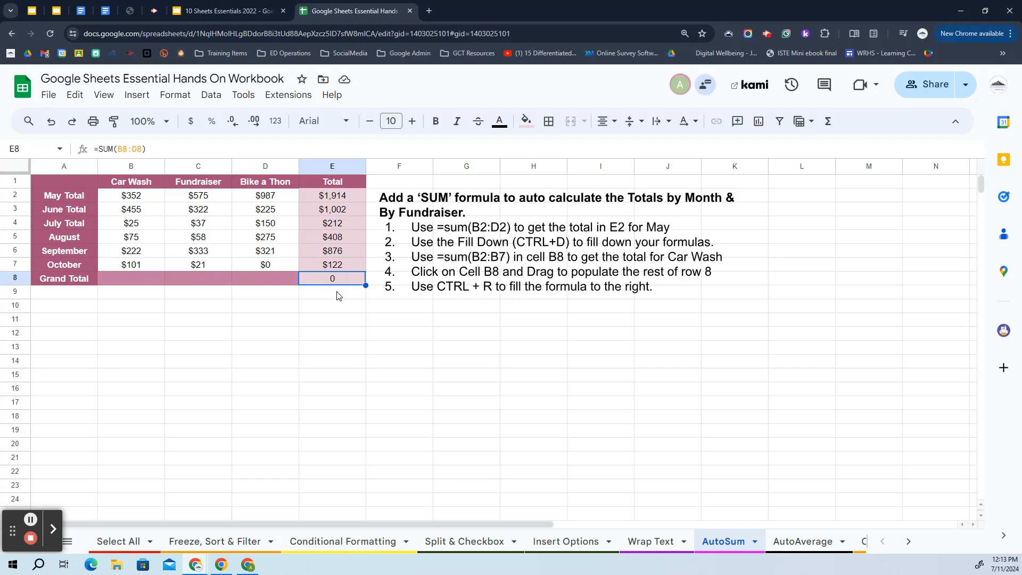
- Total the Car Wash column in B8 with the SUM function over B2:B7
left_click(149, 279)
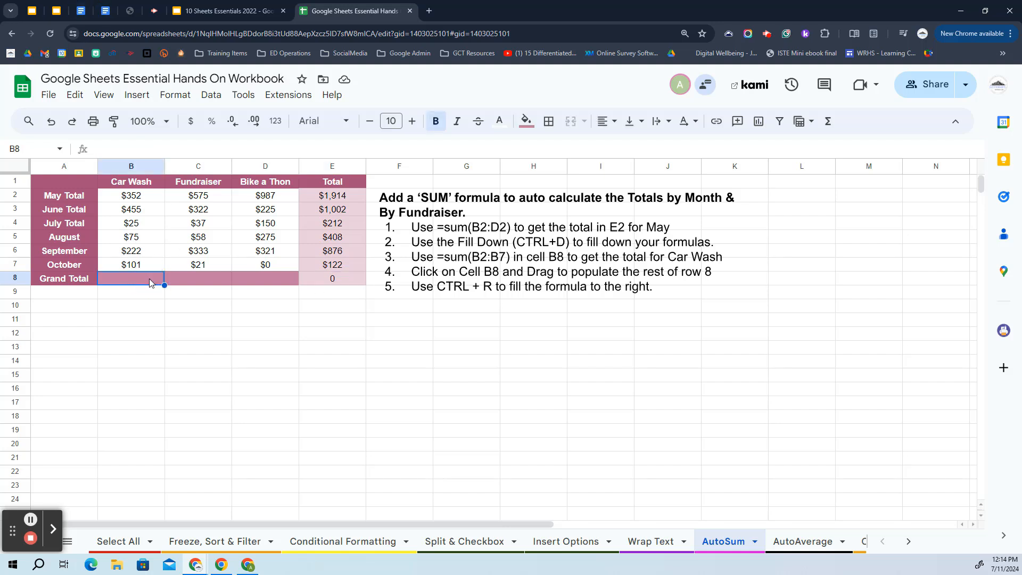
left_click(828, 122)
left_click(836, 145)
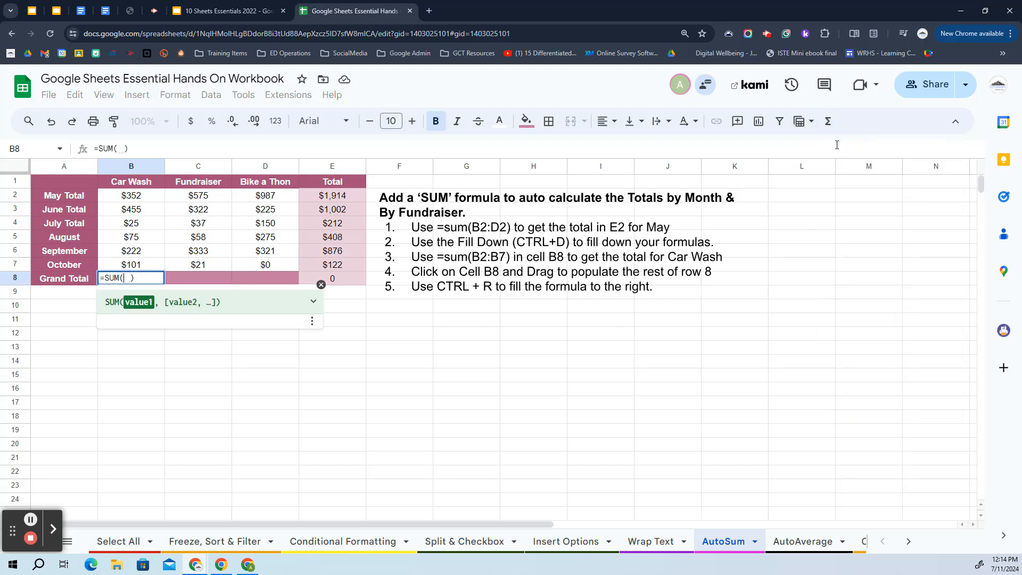
left_click_drag(151, 198, 158, 264)
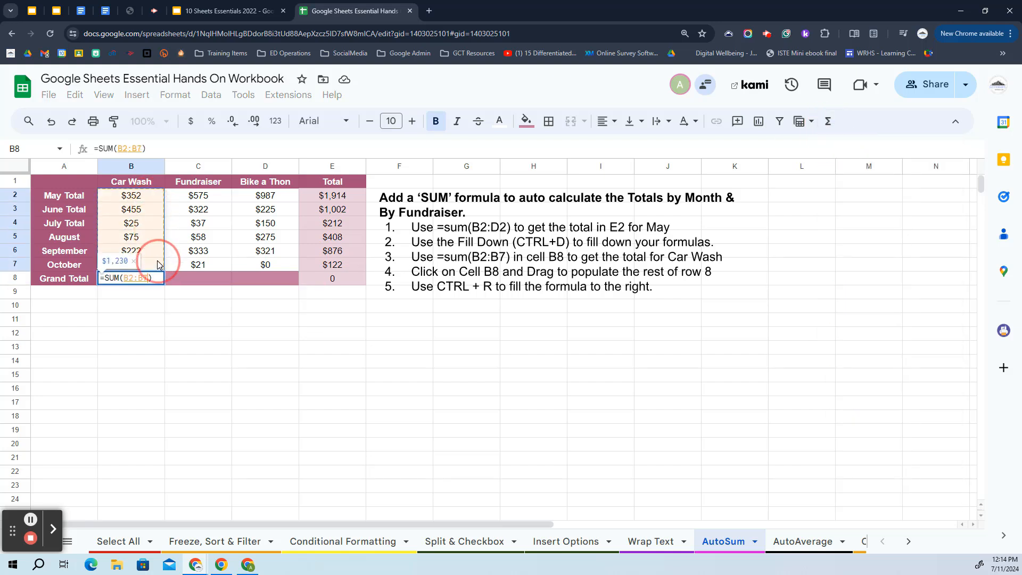
key("Return")
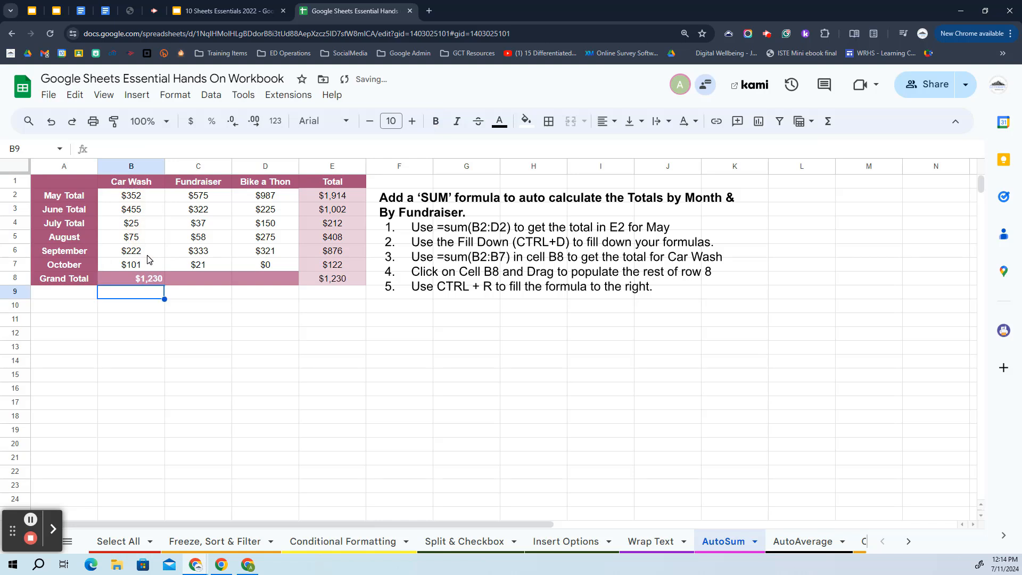
- Fill the Car Wash grand total formula from B8 across to D8 and check the overall total in E8
left_click(127, 280)
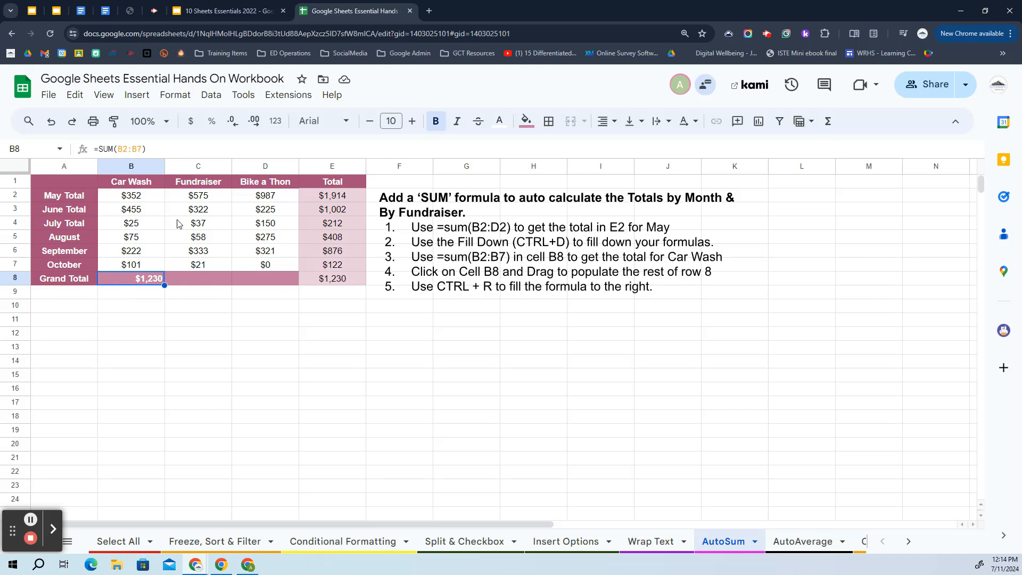
left_click_drag(164, 284, 277, 288)
left_click(341, 282)
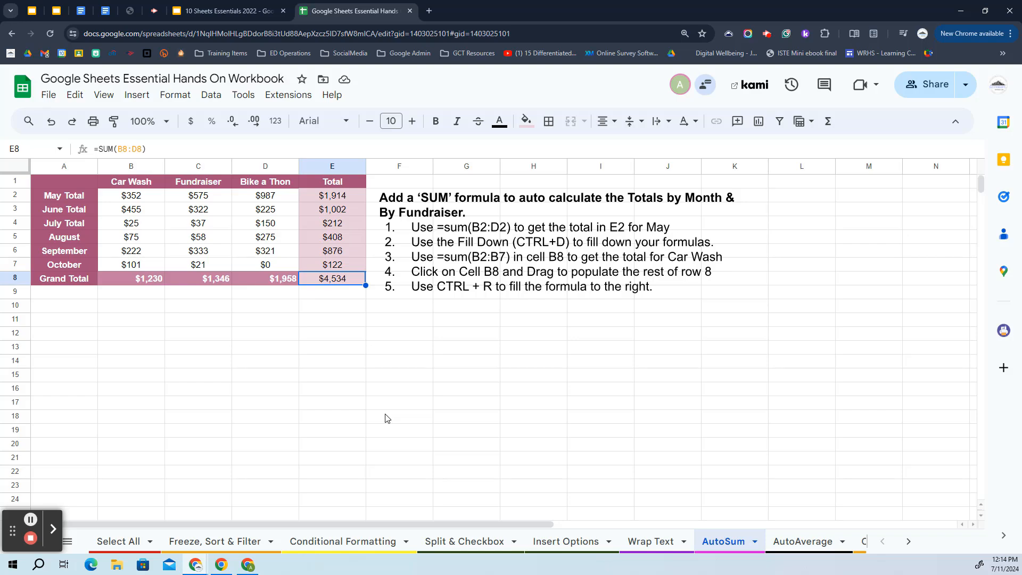
- Advance the 10 Sheets Essentials 2022 presentation to the #8b AutoAverage slide and open the AutoAverage sheet in the spreadsheet
left_click(219, 11)
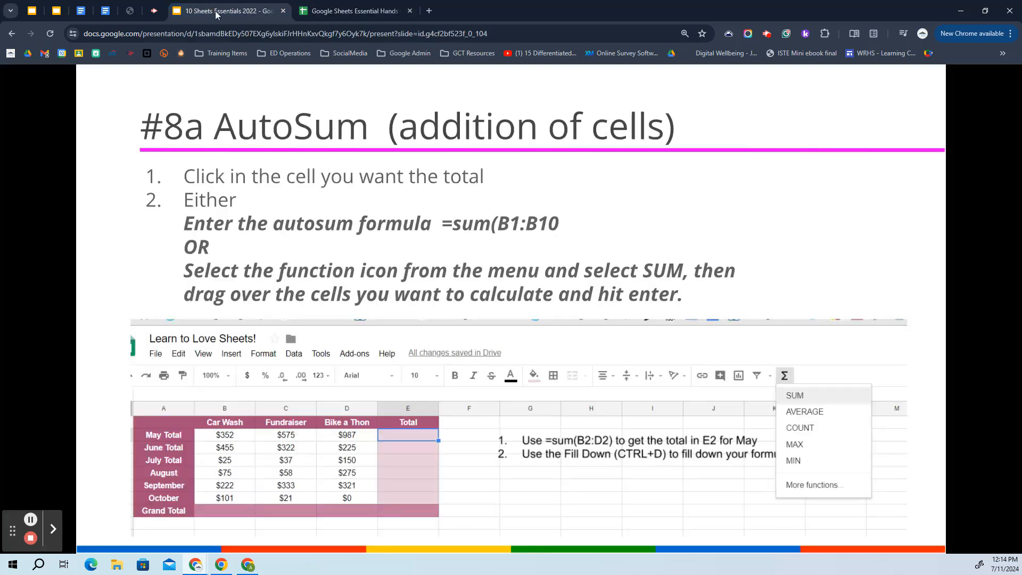
left_click(486, 168)
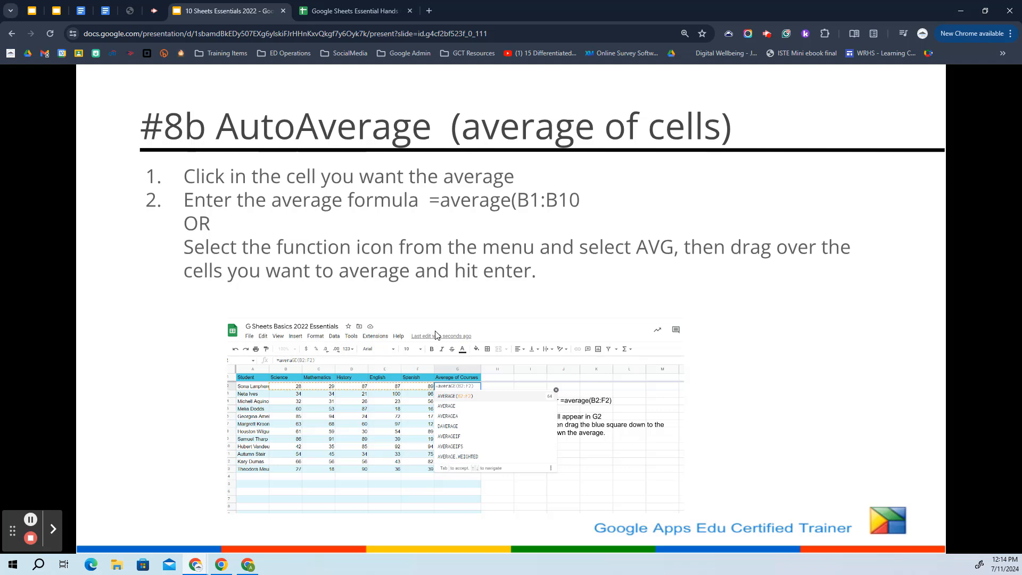
left_click(341, 10)
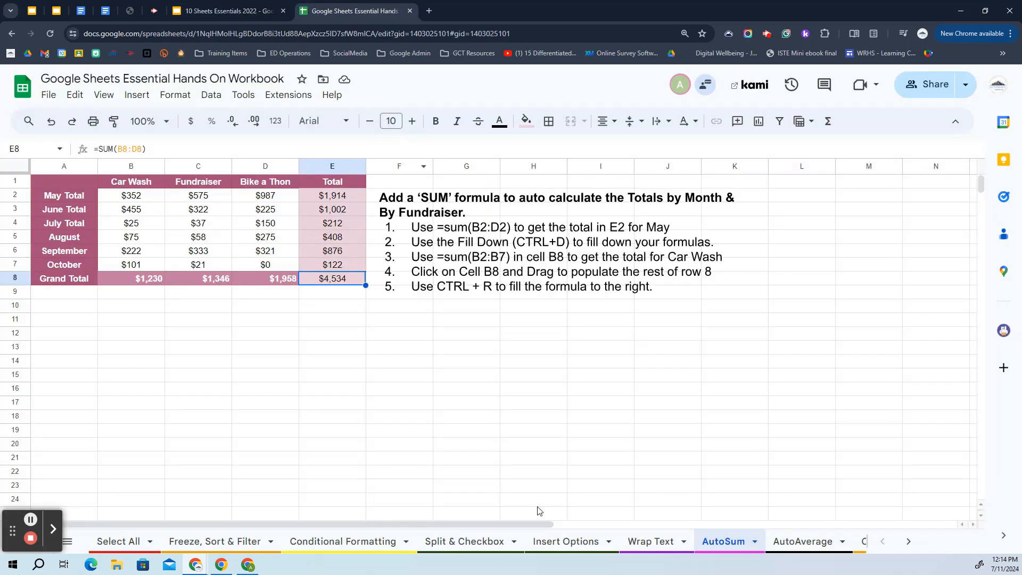
left_click(801, 542)
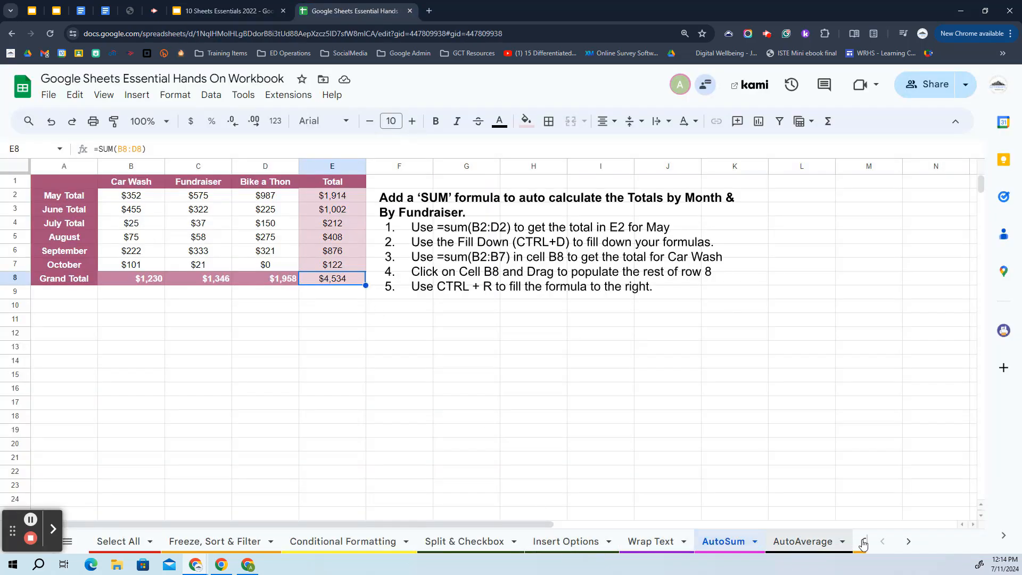
left_click(905, 542)
left_click(905, 542)
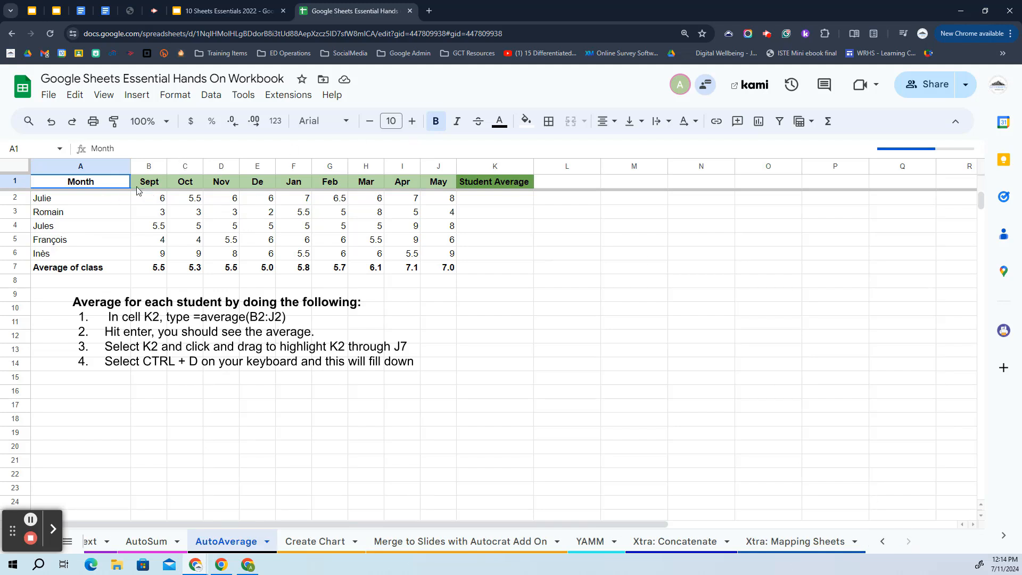
- Enter the formula =AVERAGE(B2:J2) in K2 for the first student, and clear the cell again
left_click(500, 197)
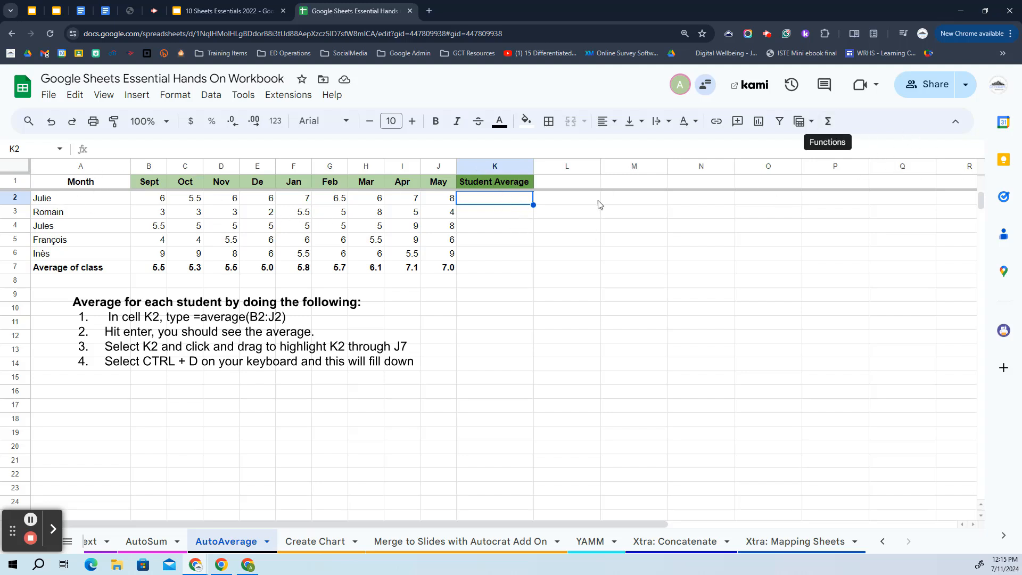
type("=aver")
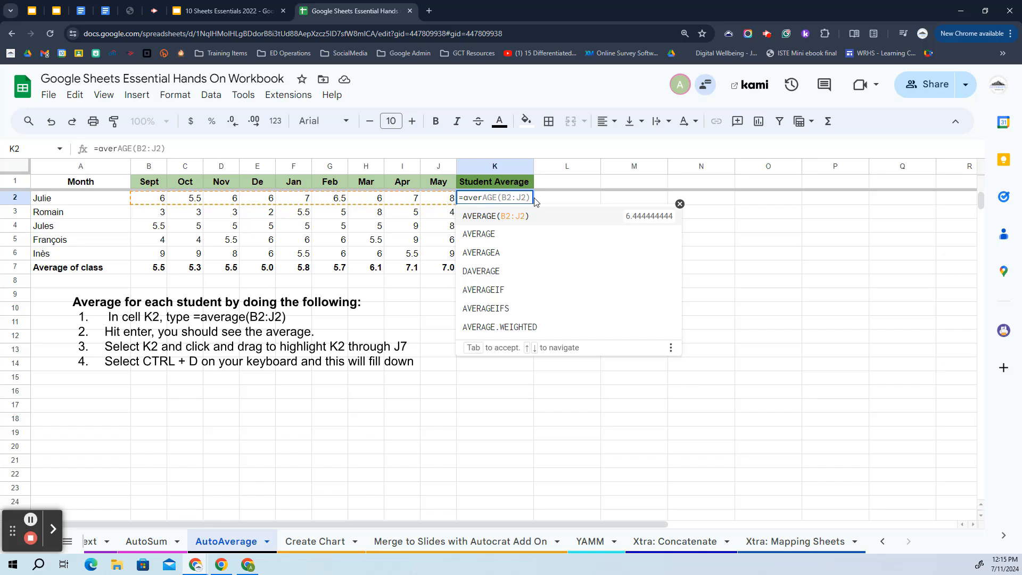
key("Return")
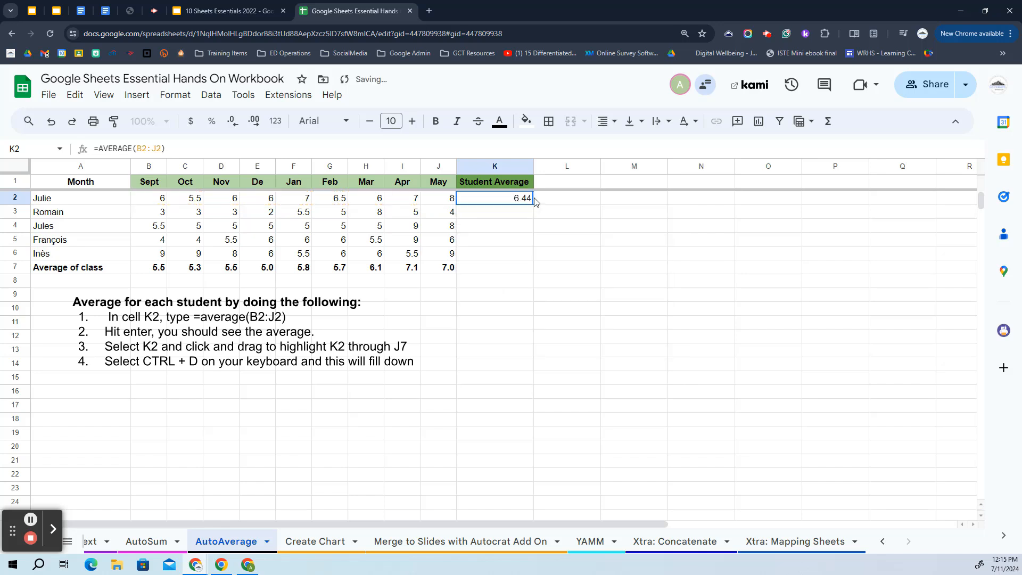
key("Delete")
- Average the first student's marks in K2 with the built-in AVERAGE function over B2:J2
left_click(826, 121)
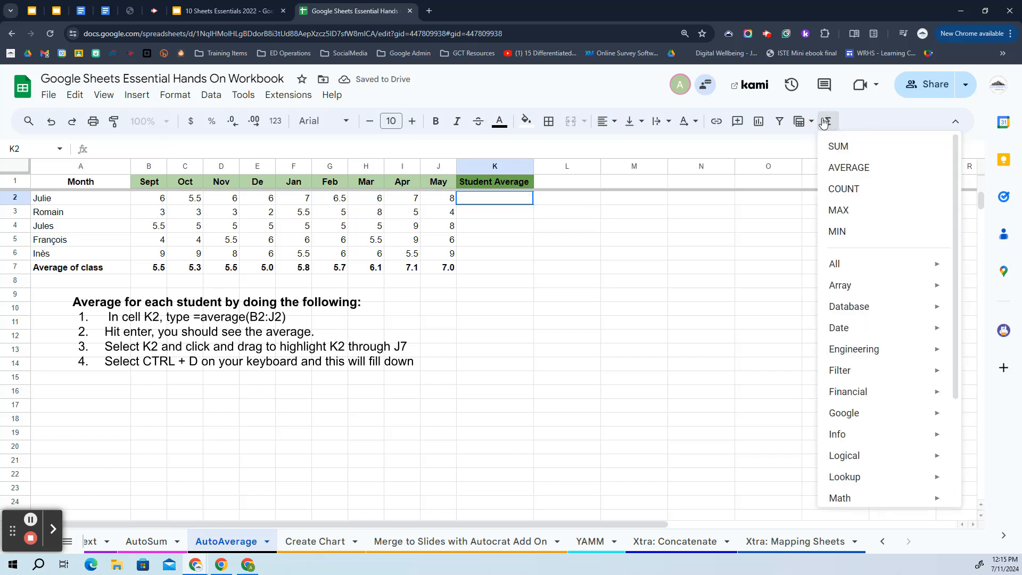
left_click(832, 166)
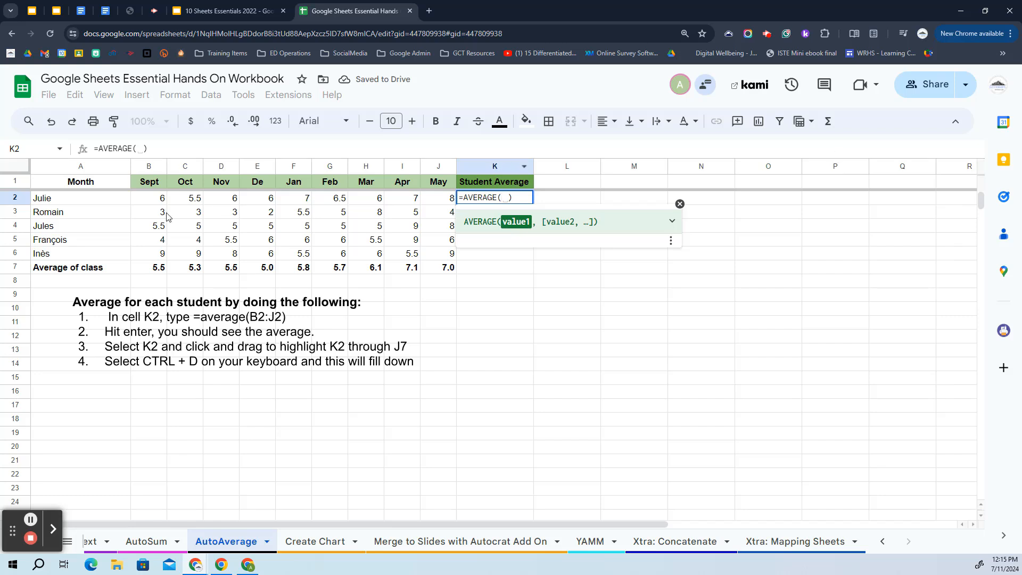
left_click_drag(146, 198, 445, 205)
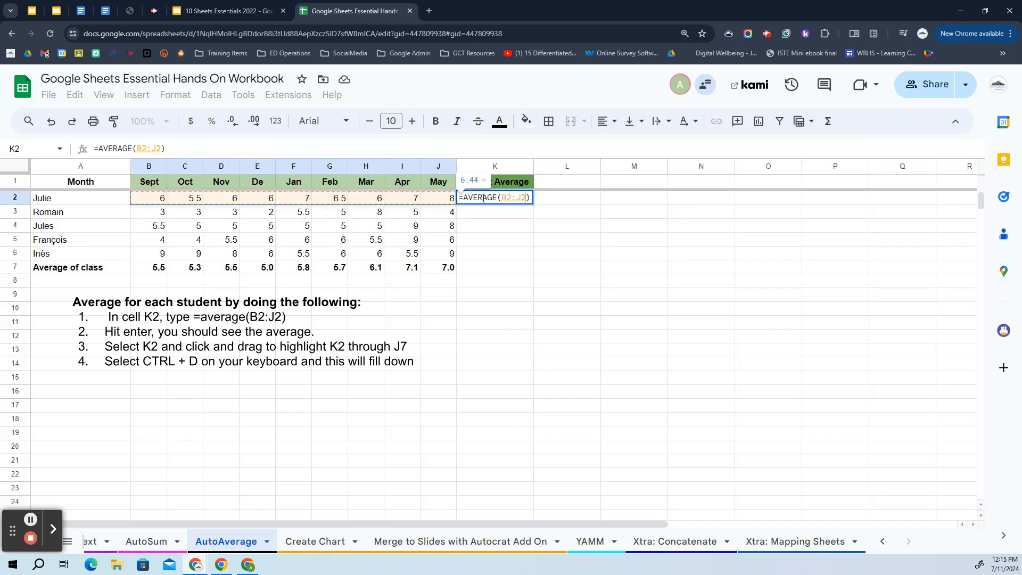
key("Return")
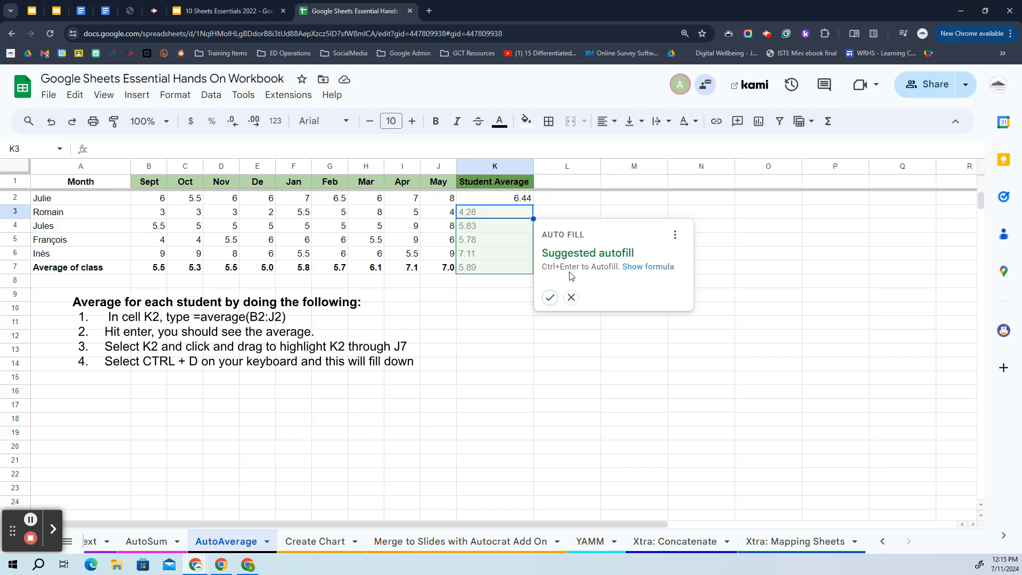
- Accept the suggested autofill for the remaining Student Average cells and select K2:K7
left_click(550, 299)
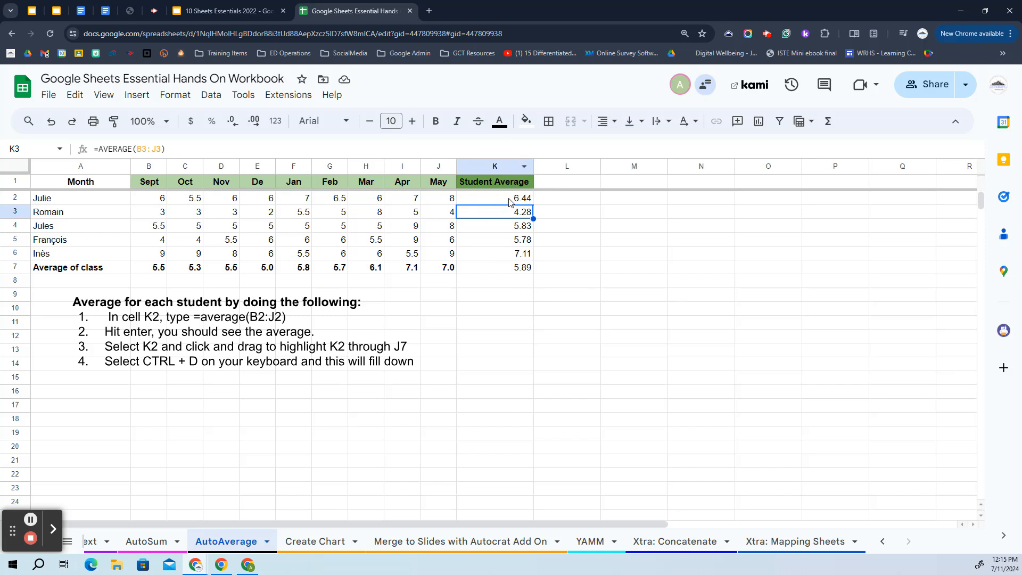
left_click_drag(512, 202, 525, 266)
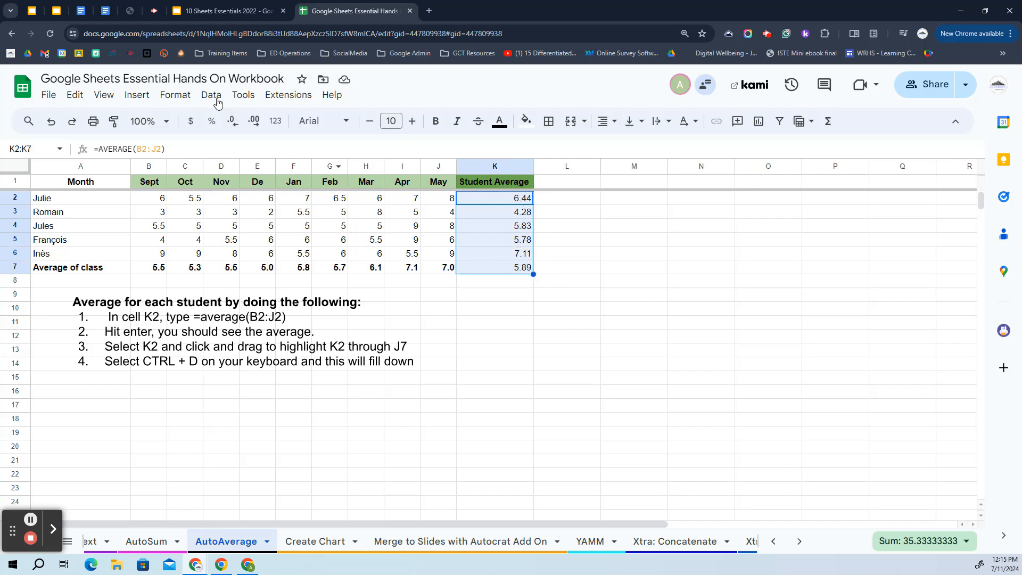
- Apply the custom number format 0 to the Student Average cells K2:K7
left_click(186, 96)
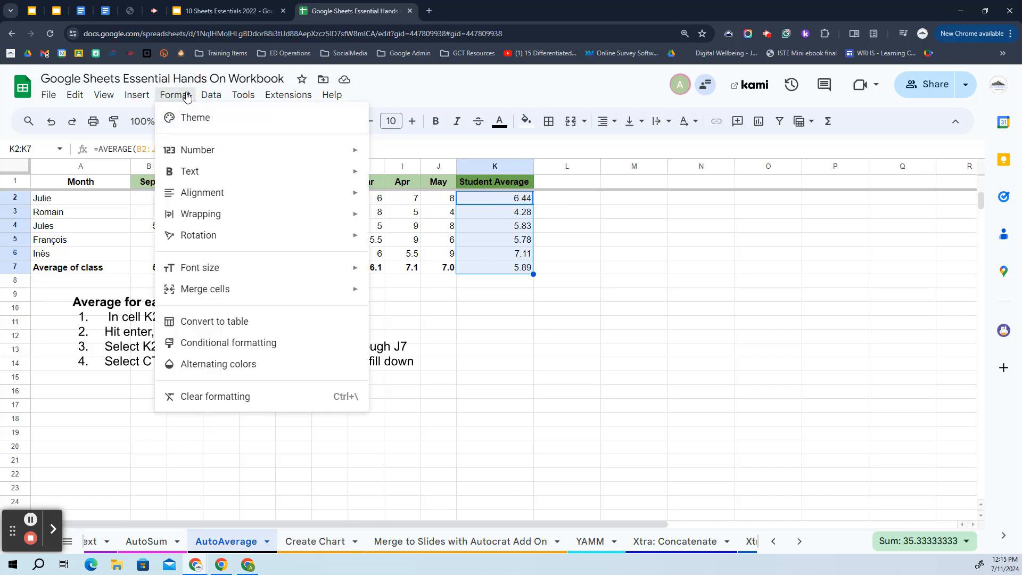
mouse_move(200, 150)
mouse_move(138, 94)
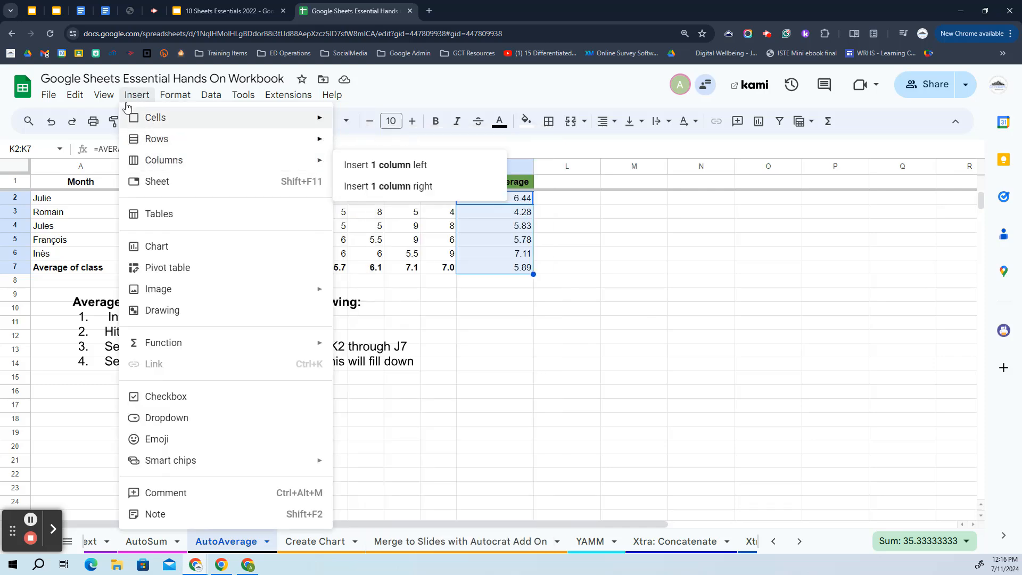
mouse_move(184, 101)
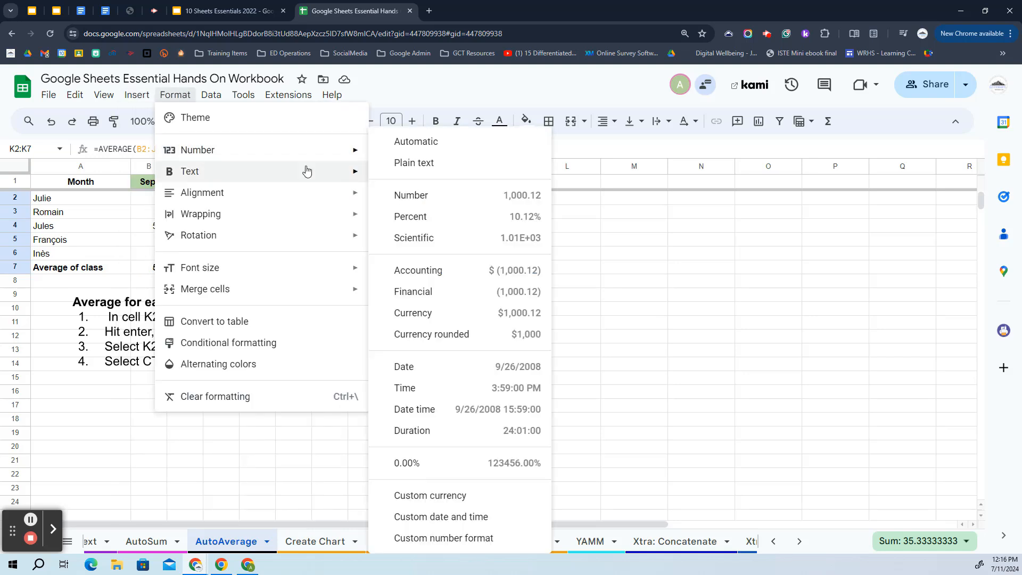
mouse_move(329, 155)
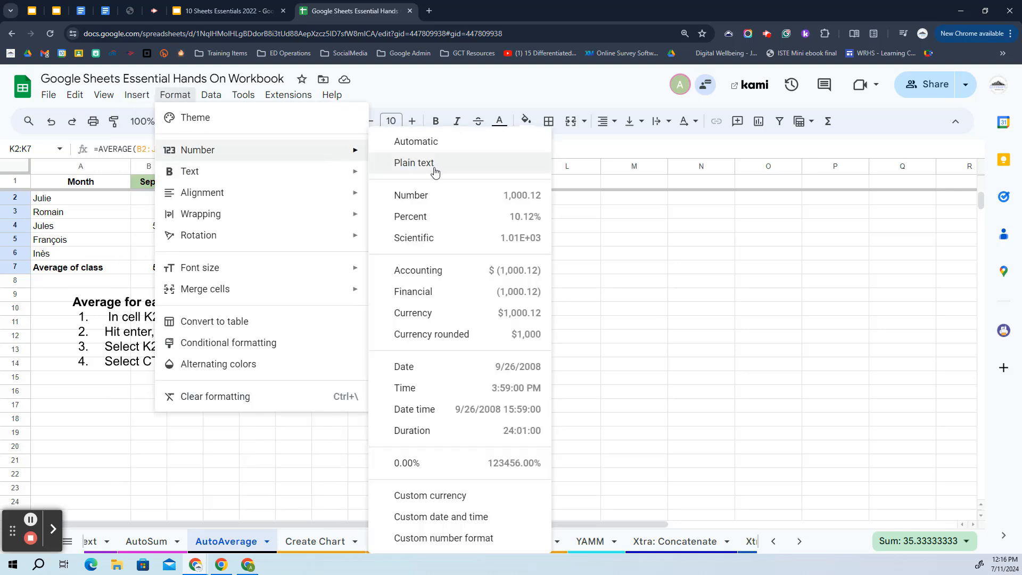
left_click(449, 538)
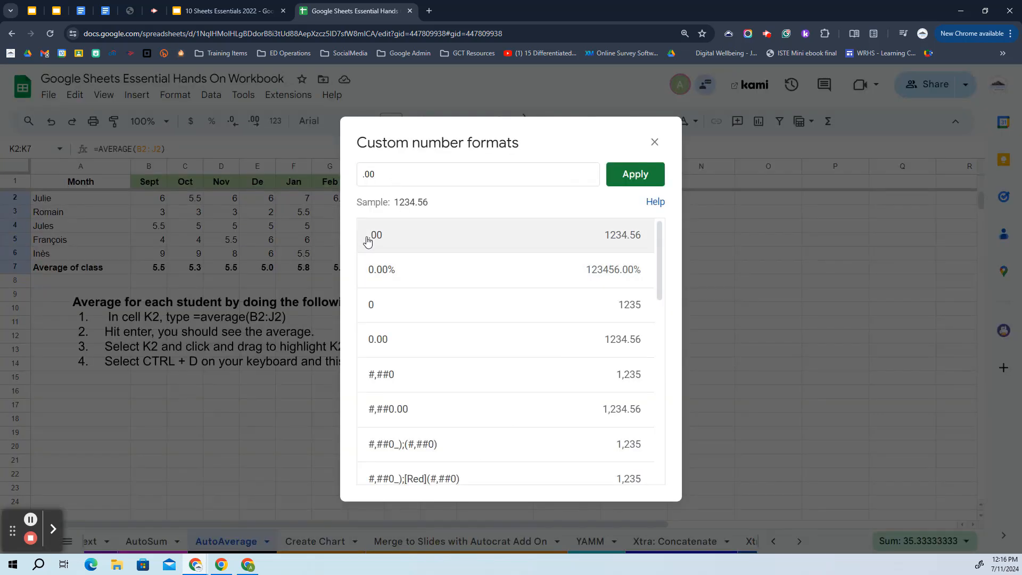
left_click(376, 306)
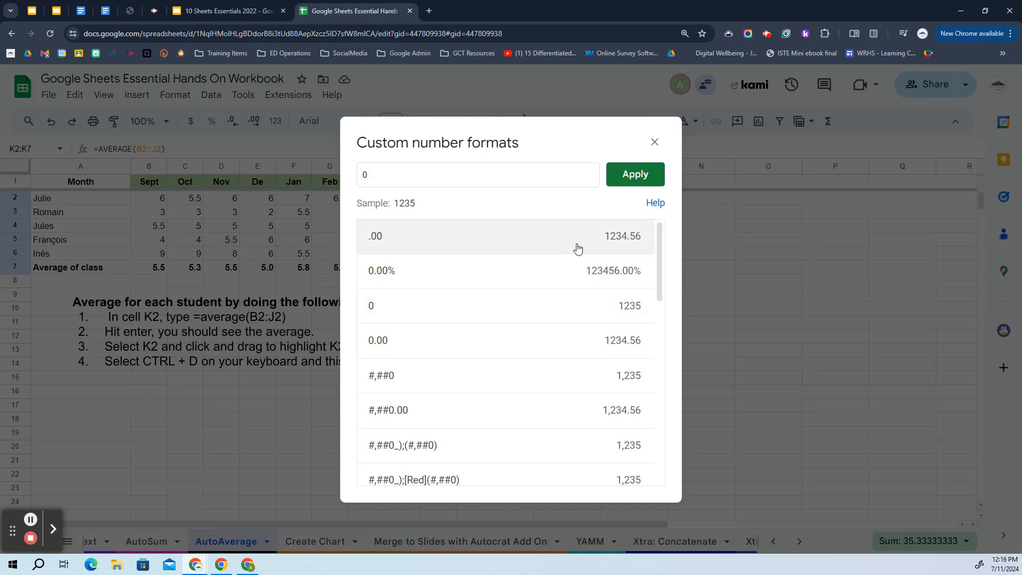
left_click(652, 177)
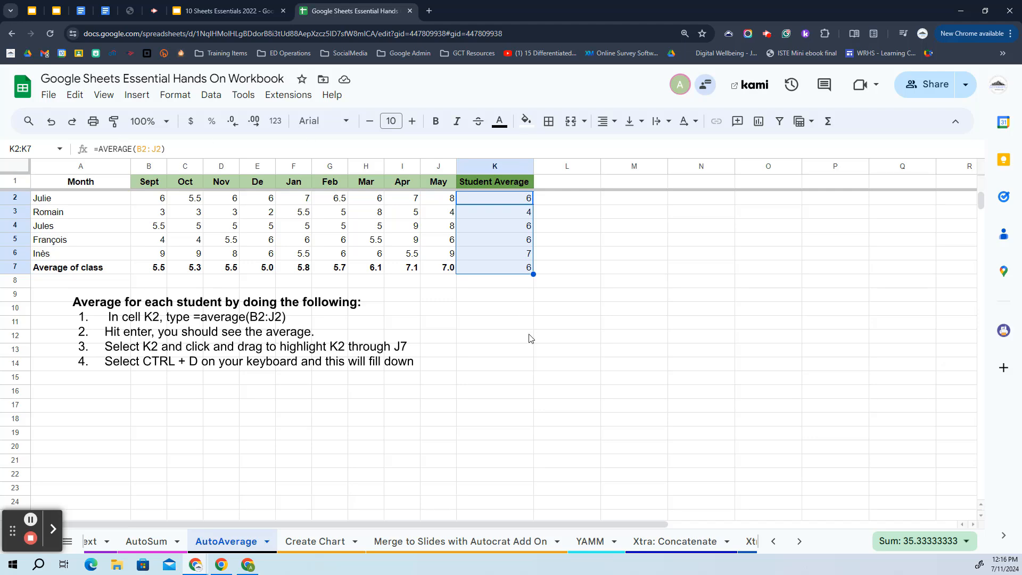
- Advance the 10 Sheets Essentials 2022 presentation to the #9 Insert Chart slide and open the Create Chart sheet in the spreadsheet
left_click(222, 7)
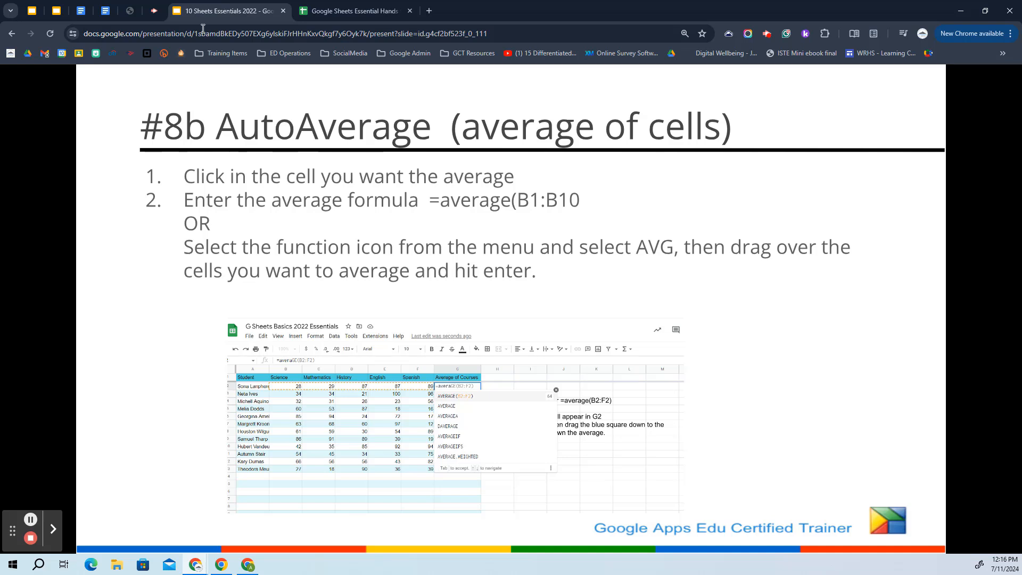
left_click(390, 104)
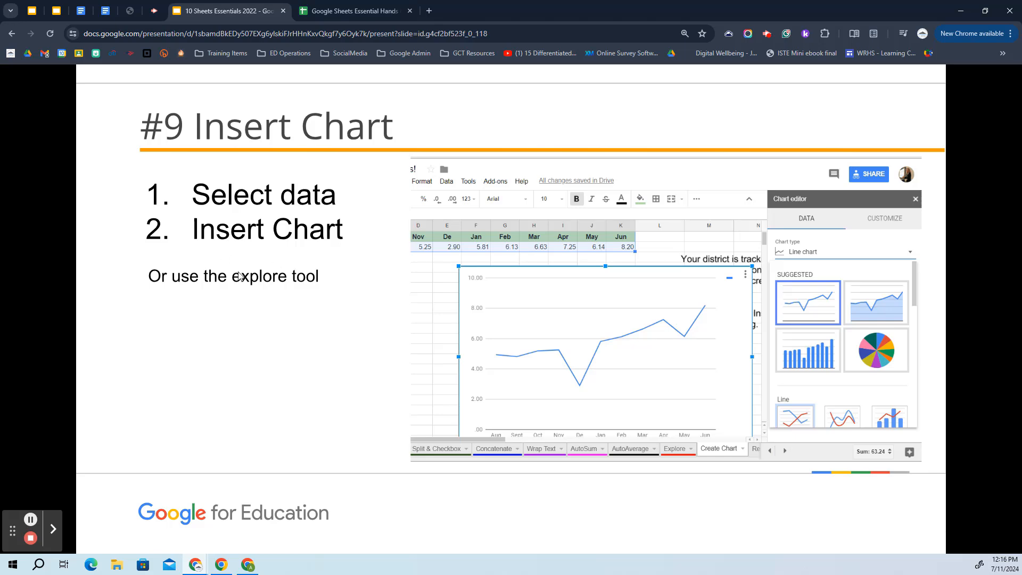
left_click(356, 19)
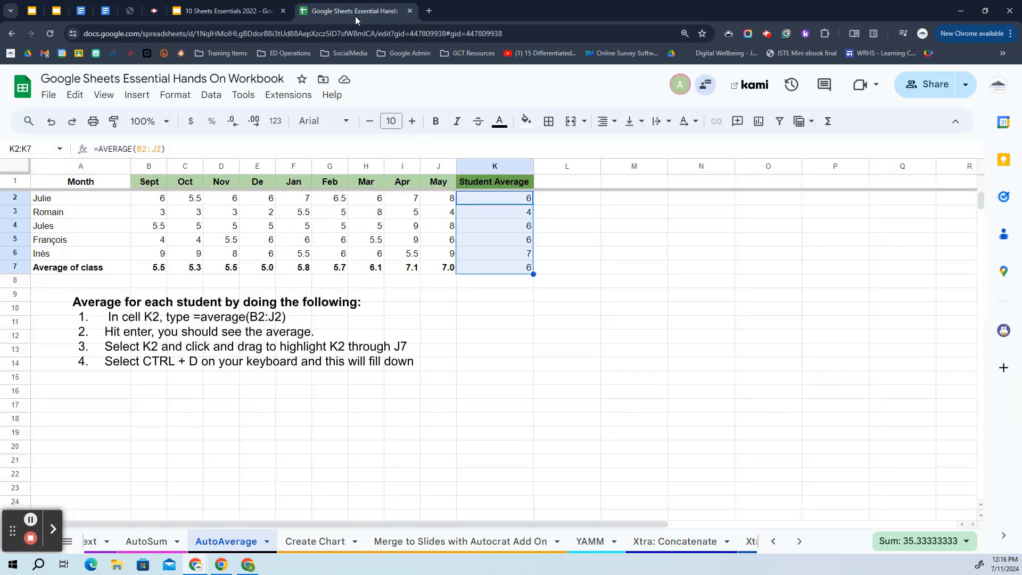
left_click(316, 543)
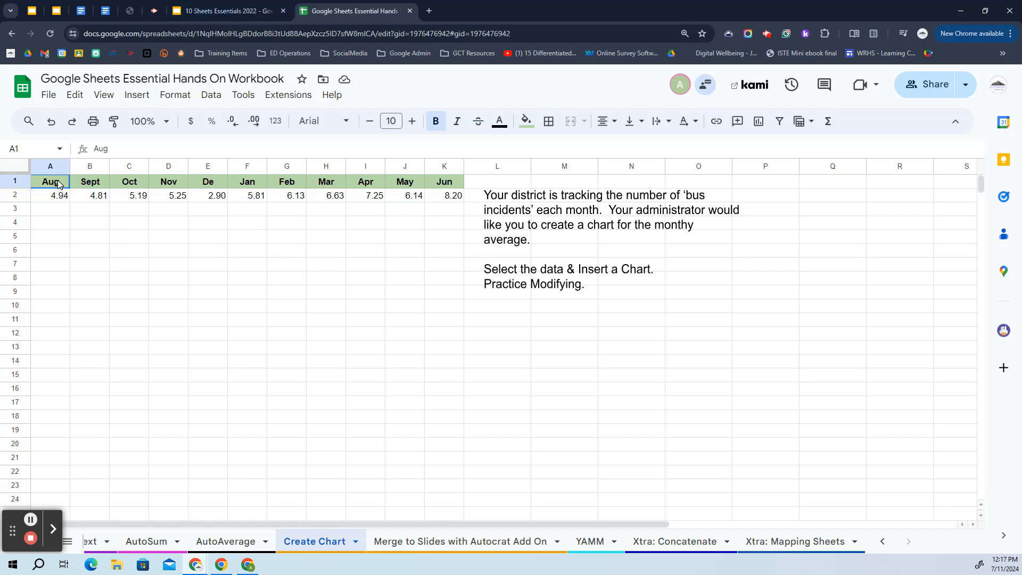
- Insert a chart from the monthly data in A1:K2 and move it below the data, clear of the instructions
left_click_drag(59, 184, 462, 198)
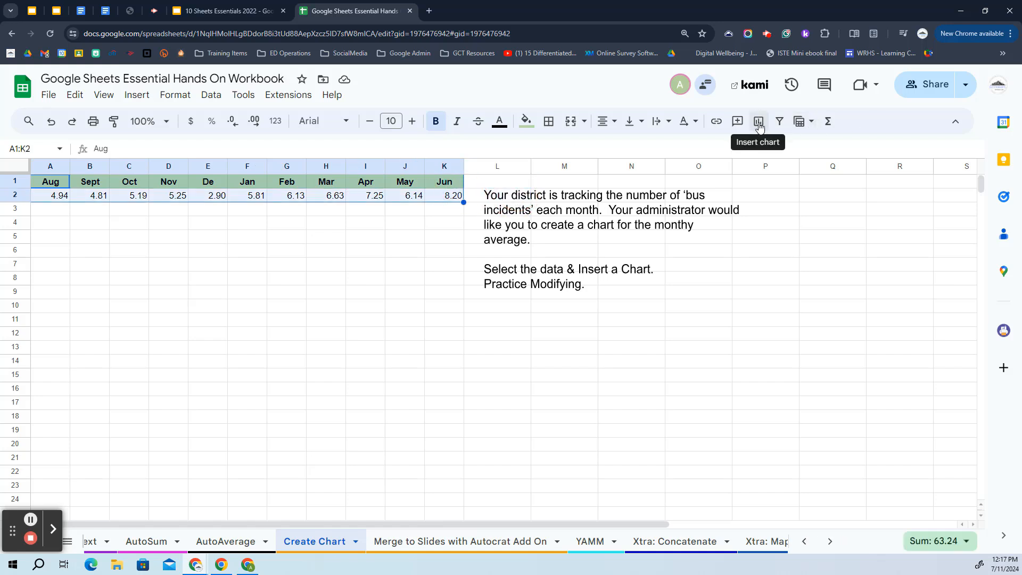
left_click(137, 95)
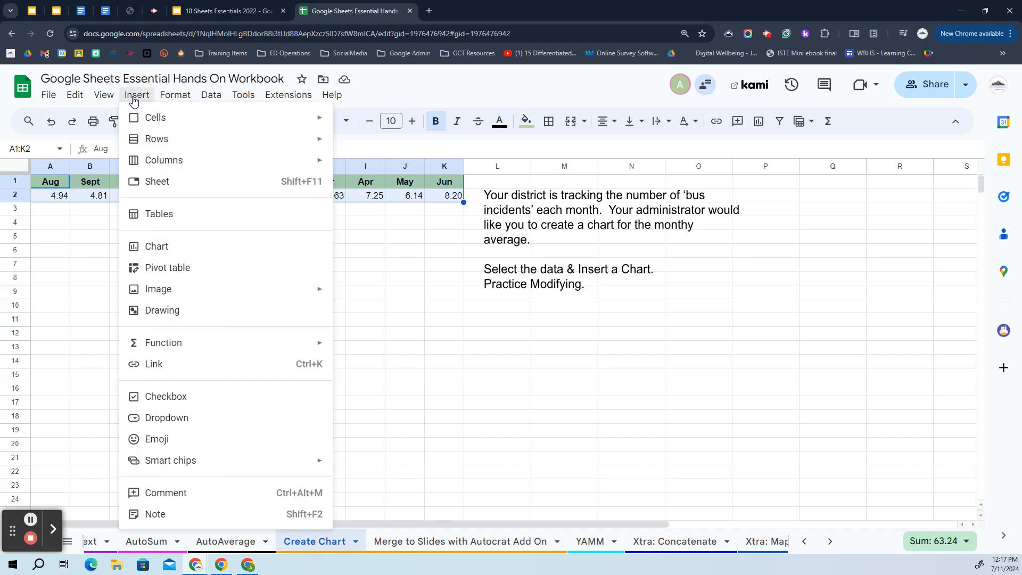
left_click(150, 252)
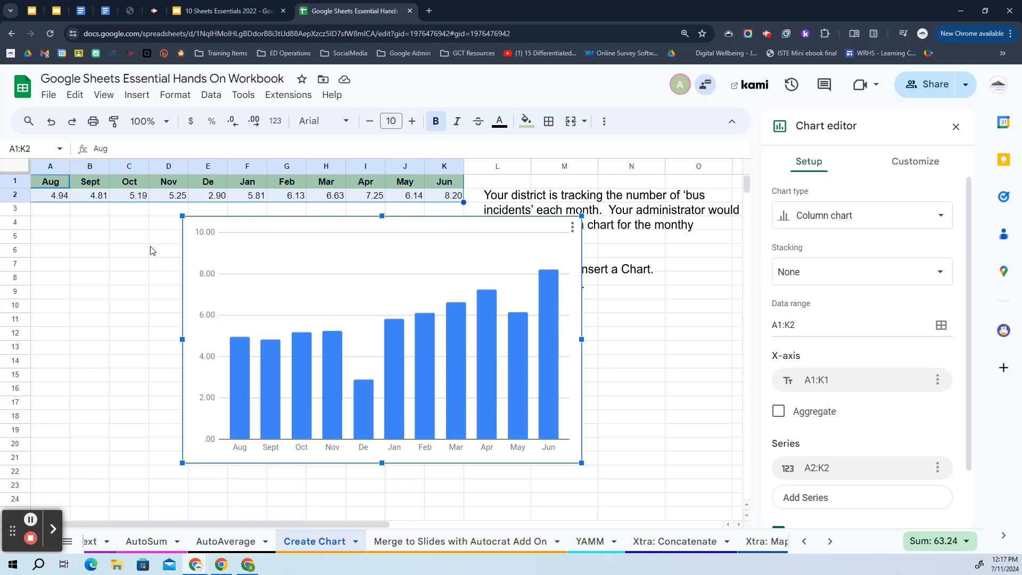
left_click_drag(295, 262, 167, 268)
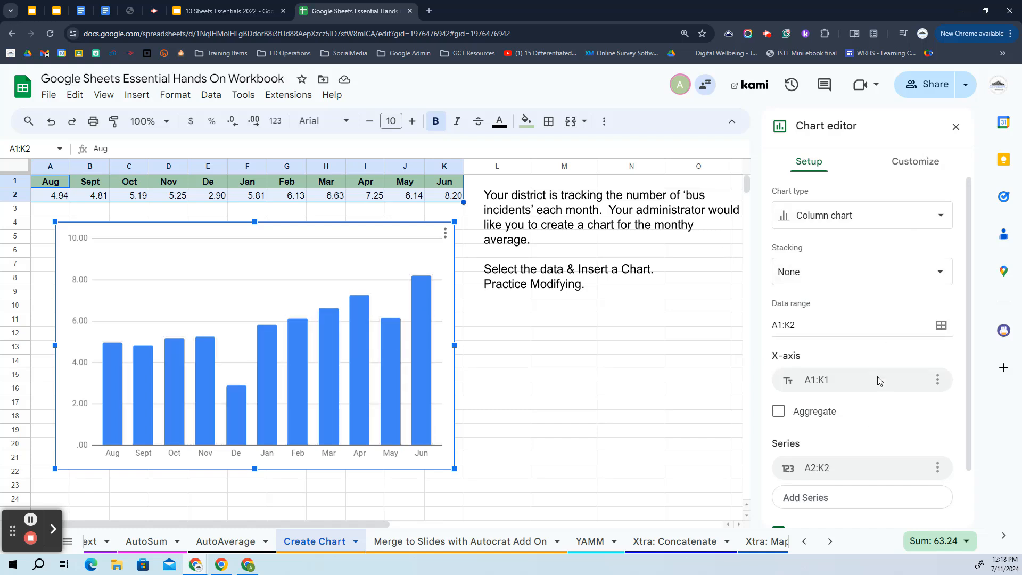
- Change the chart type to the suggested line chart
scroll(879, 380, "down", 2)
scroll(856, 485, "up", 2)
left_click(912, 161)
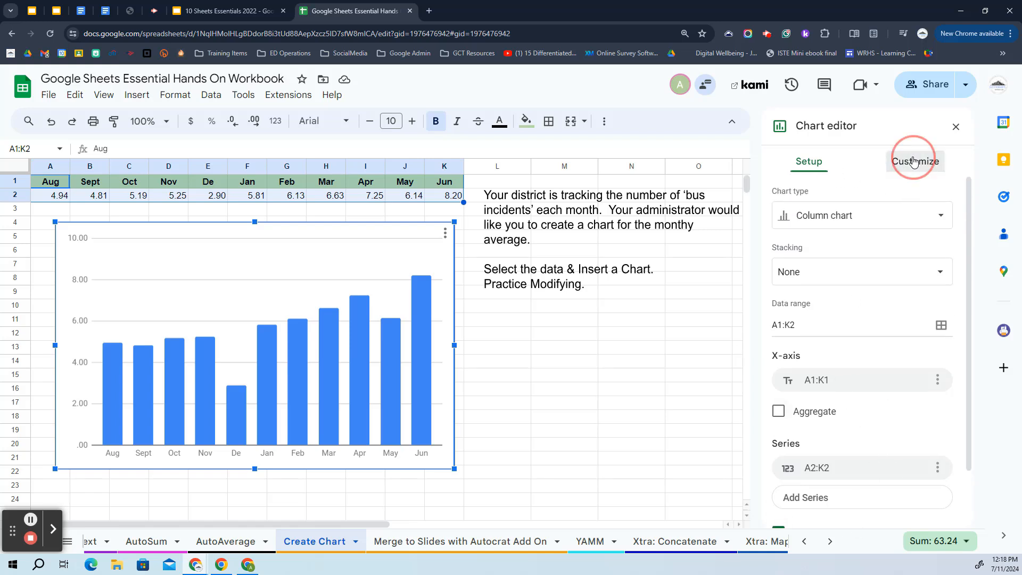
left_click(803, 162)
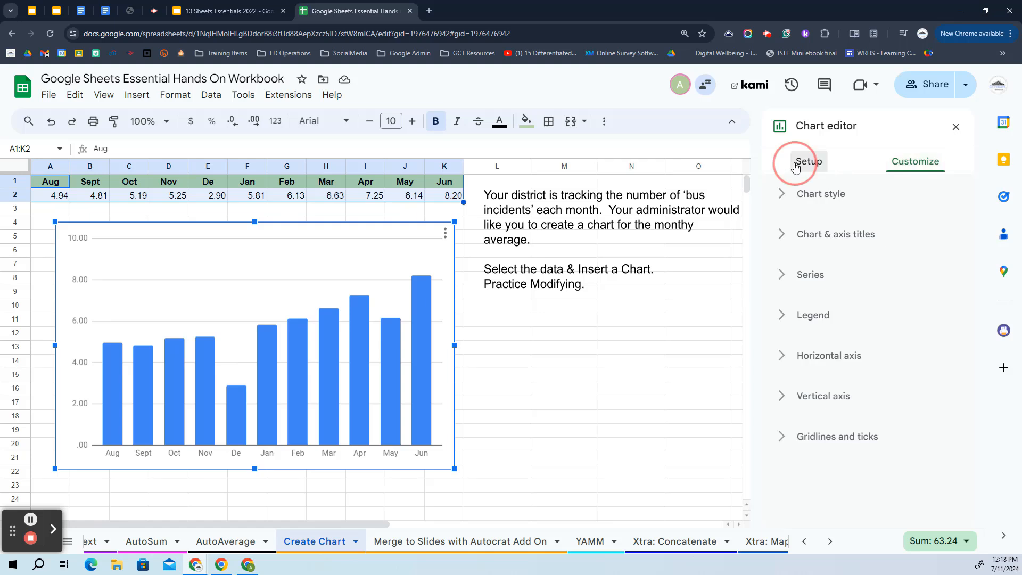
left_click(817, 211)
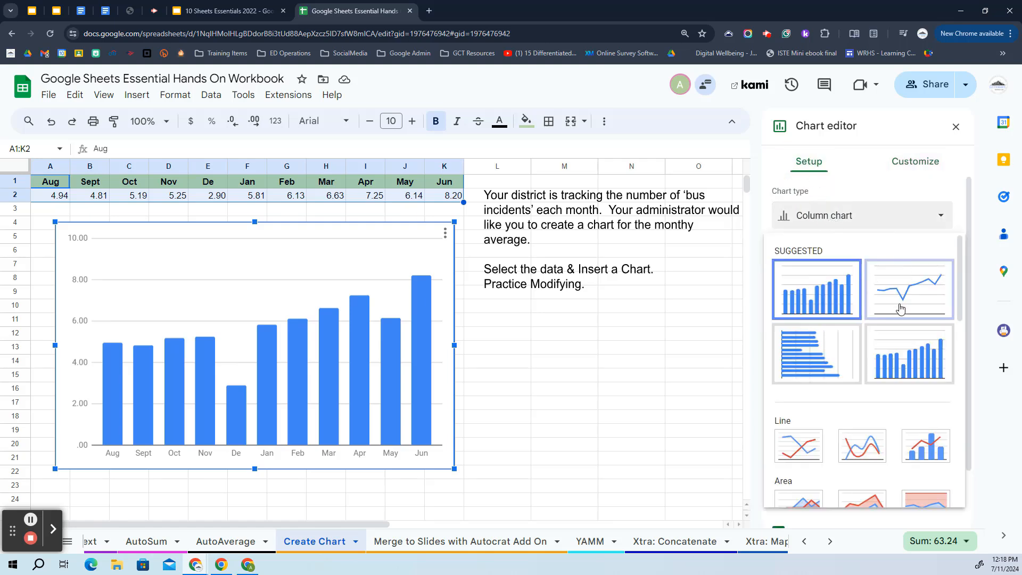
left_click(910, 288)
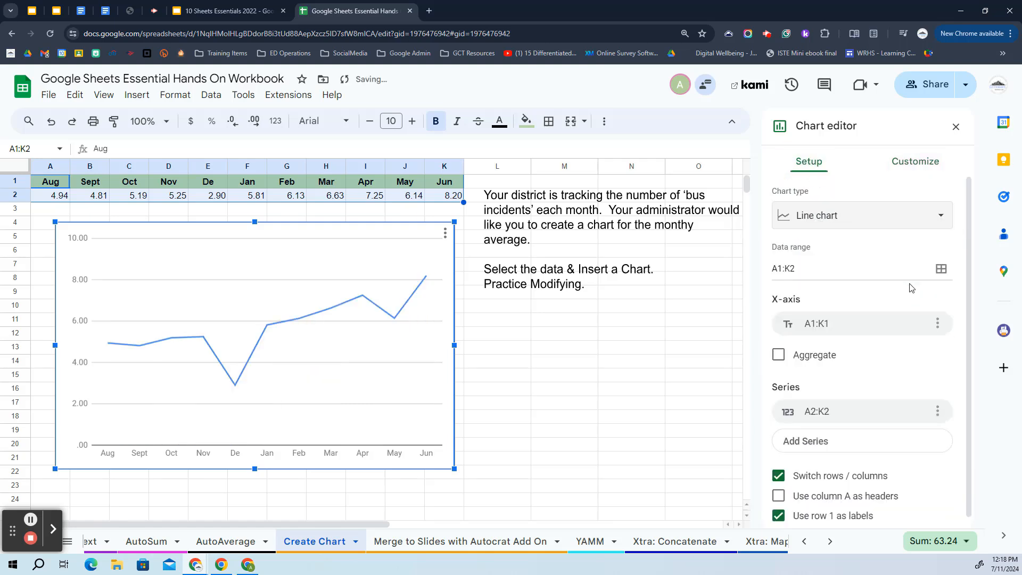
scroll(869, 304, "down", 1)
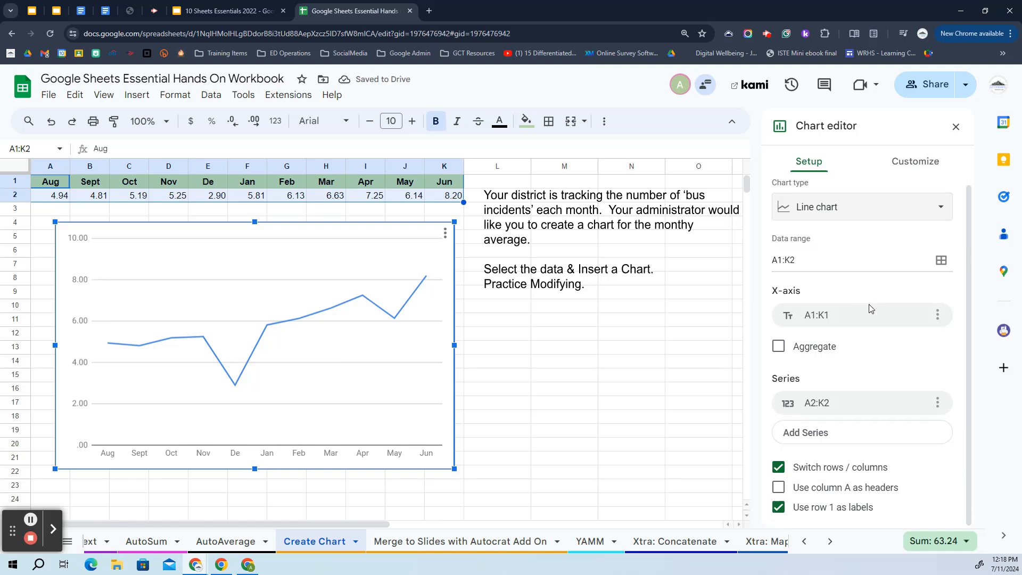
- Give the chart the title "Bus Incidents" and set the title font to Wide
left_click(906, 166)
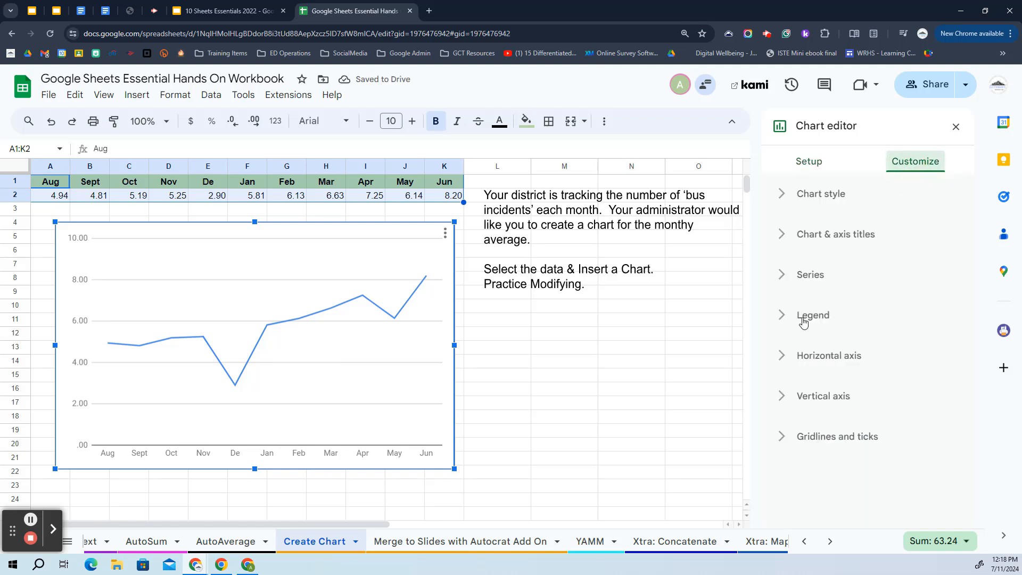
left_click(822, 236)
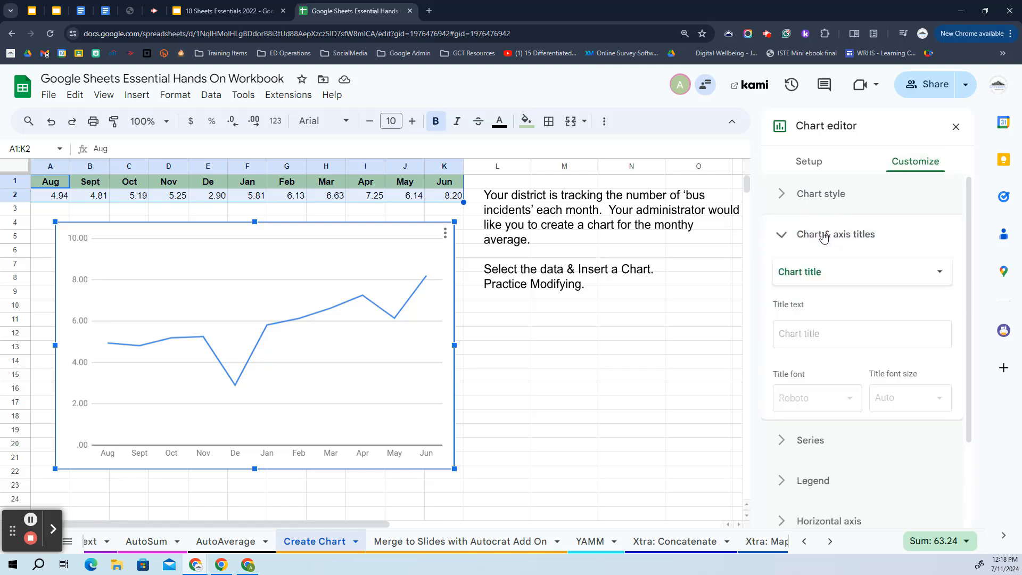
left_click(844, 333)
type("Bus")
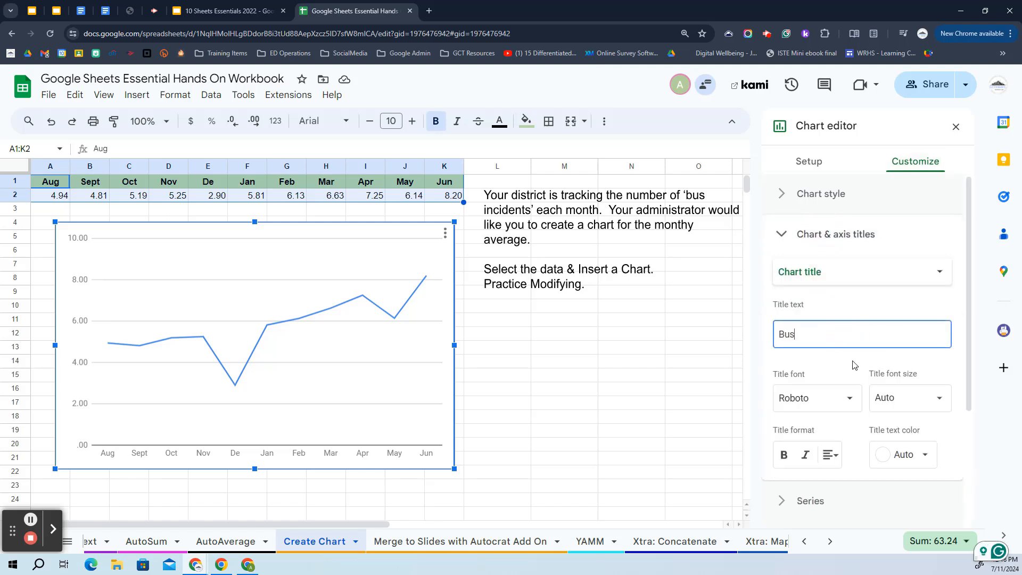
type(" Incidents")
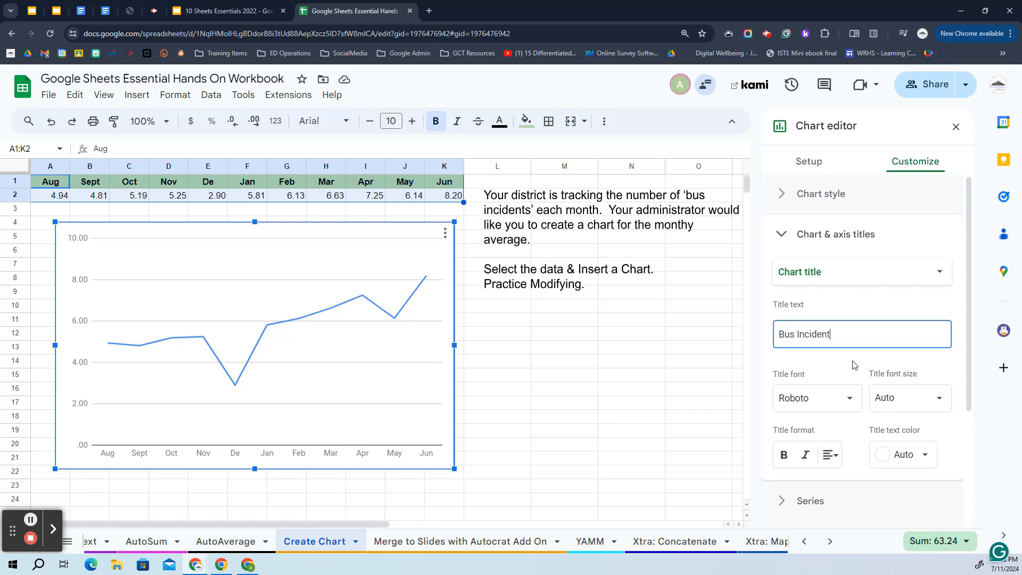
left_click(830, 398)
left_click(832, 222)
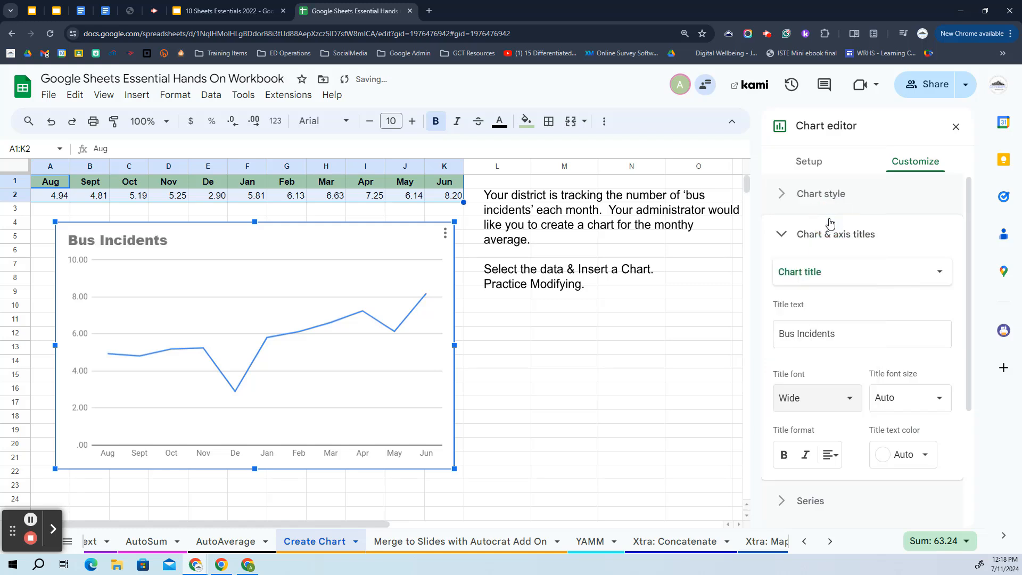
- Format the chart's series with a purple line color and a line thickness of 4px
scroll(831, 341, "down", 3)
left_click(810, 341)
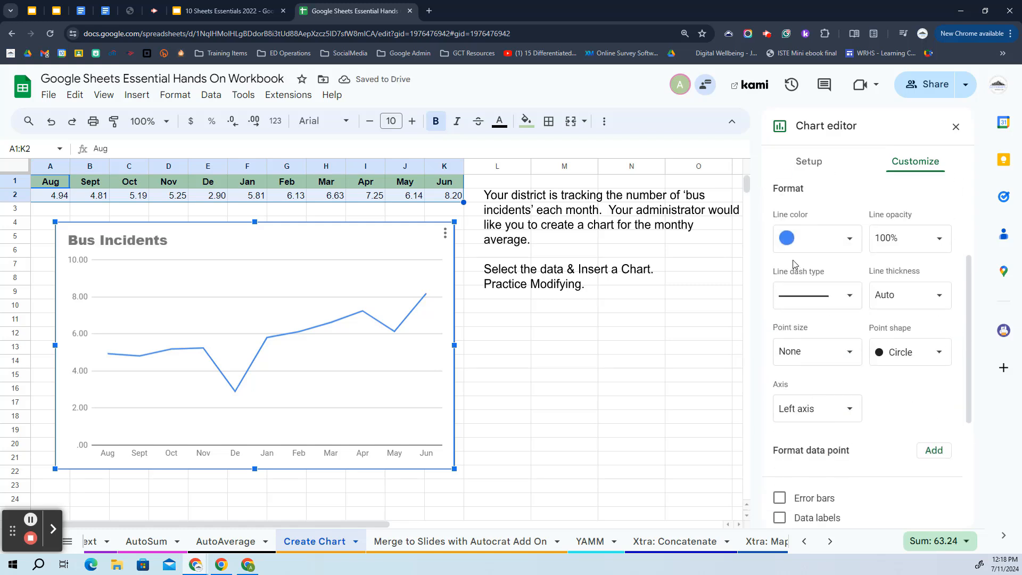
left_click(846, 238)
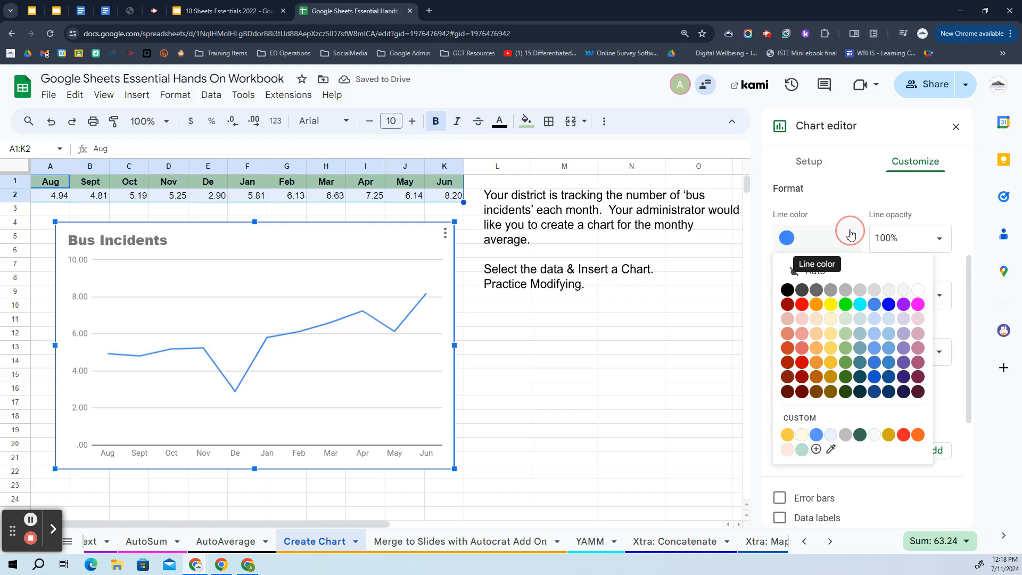
left_click(905, 305)
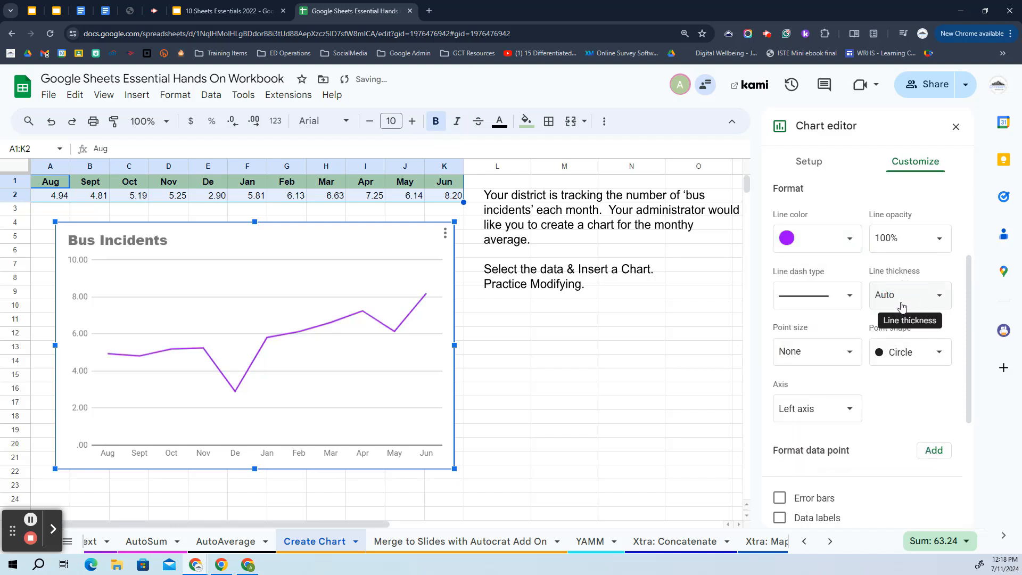
left_click(939, 294)
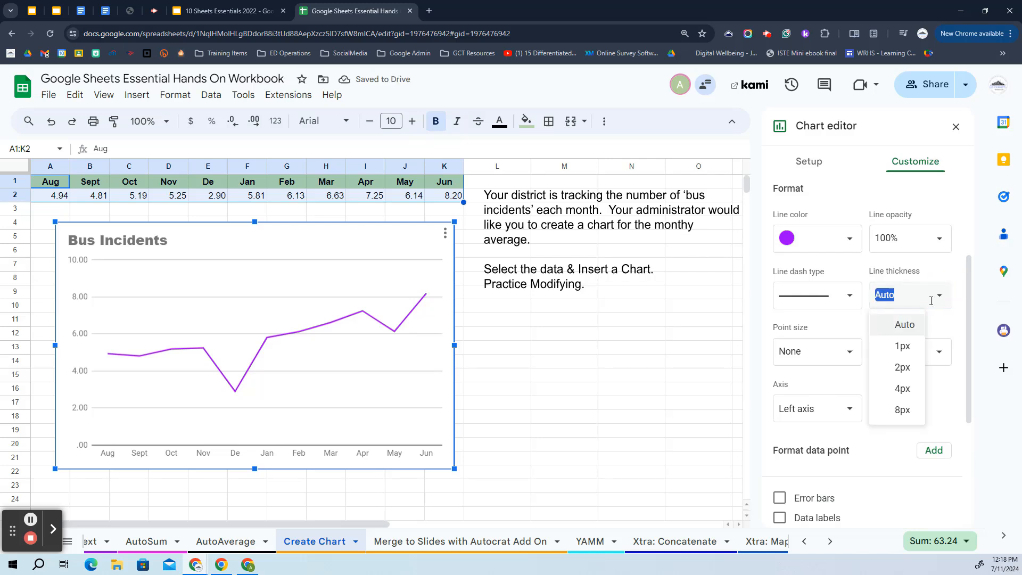
left_click(910, 391)
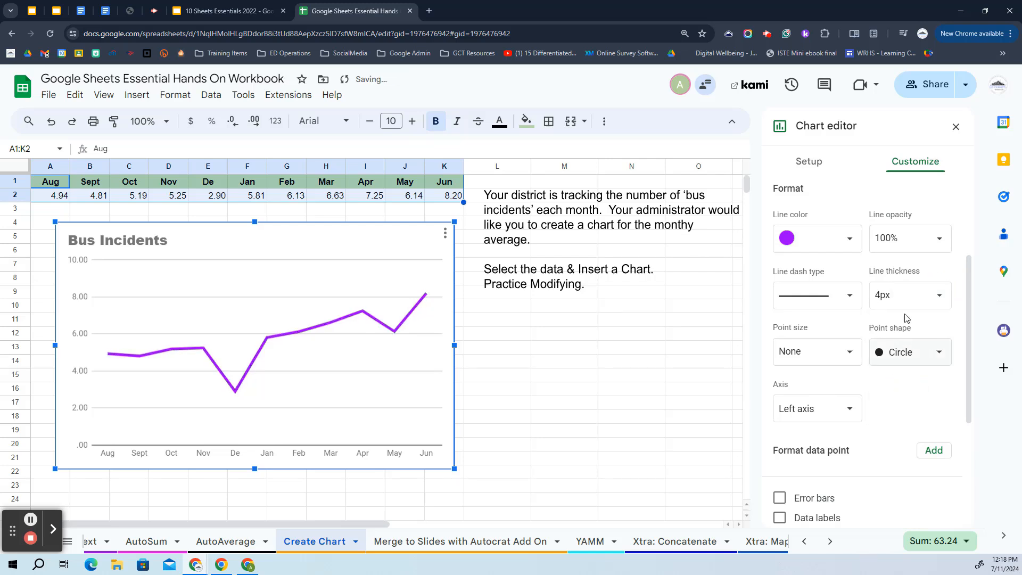
left_click(938, 297)
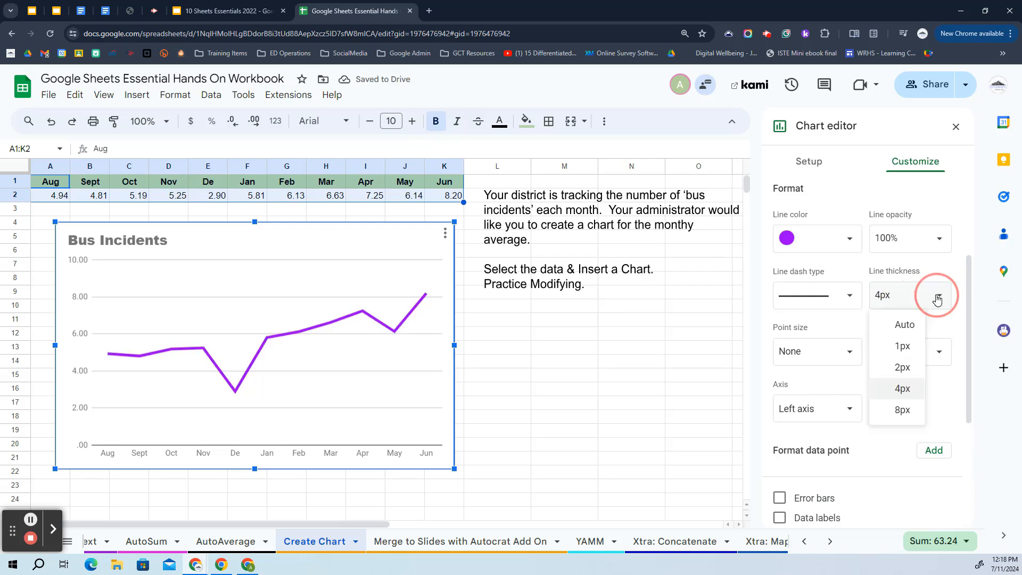
left_click(902, 391)
- Open the data point selection for the line series and turn on its data labels
scroll(864, 400, "down", 3)
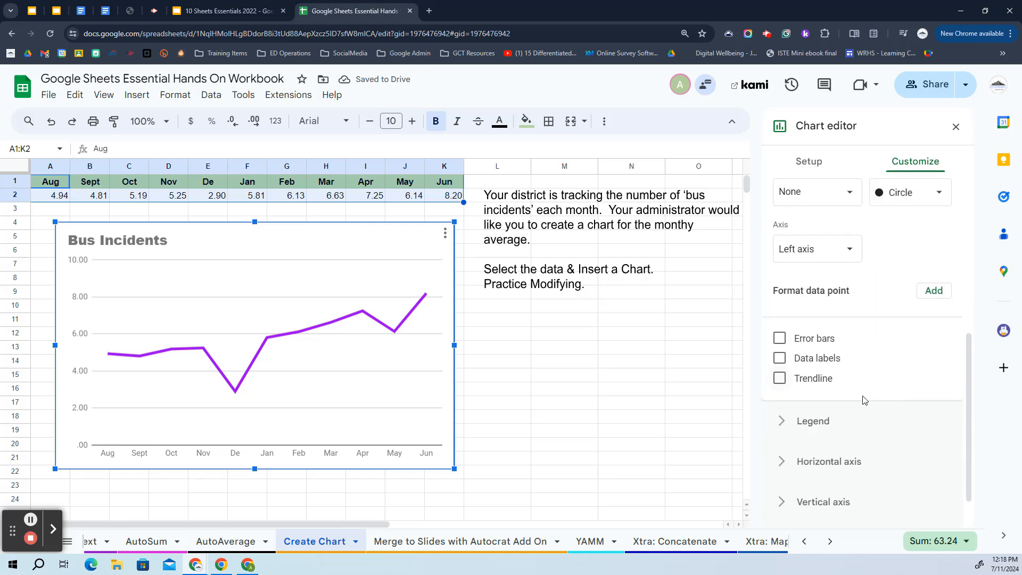
left_click(933, 291)
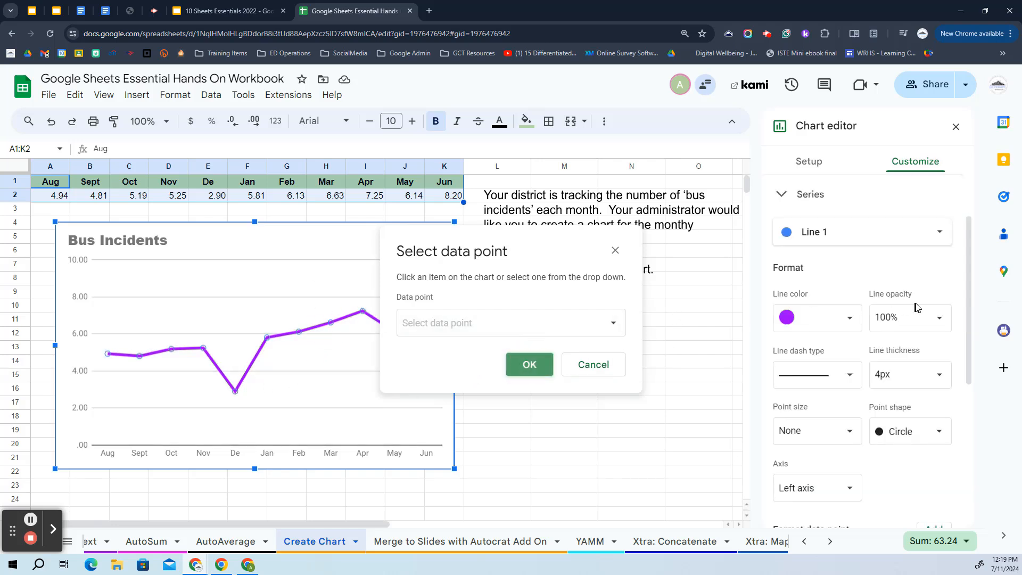
scroll(916, 307, "down", 4)
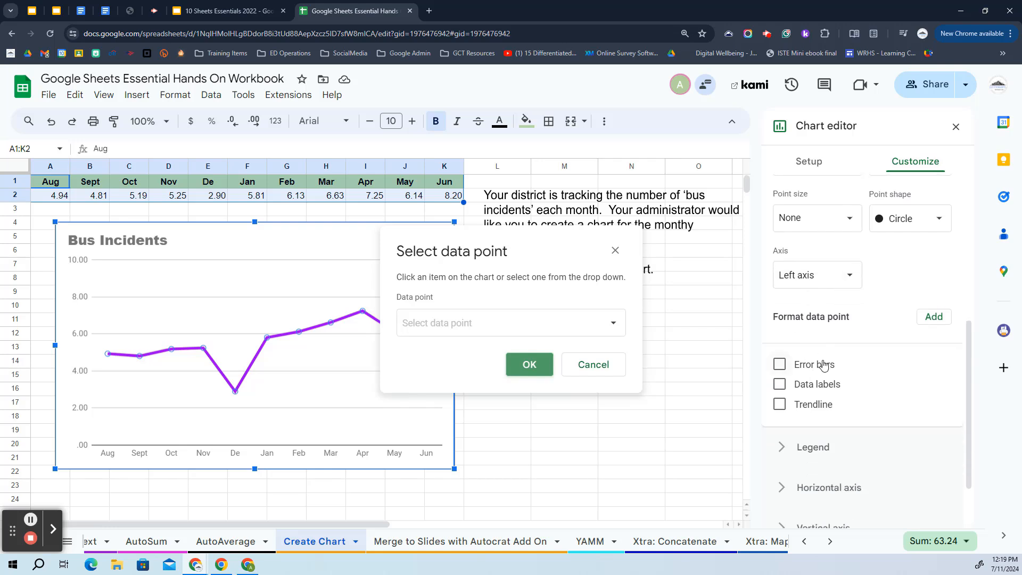
left_click(804, 384)
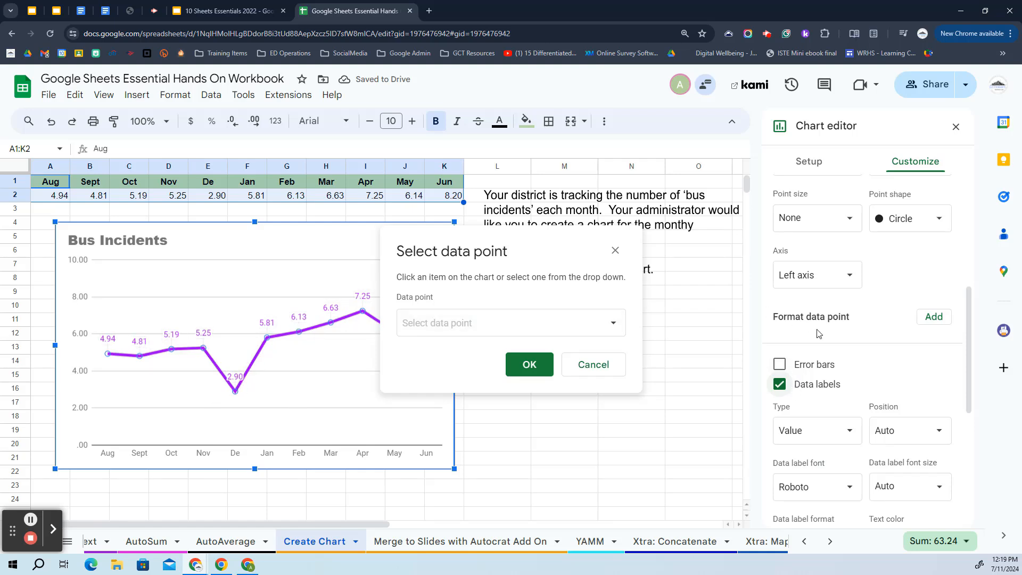
- Try a trendline on the Bus Incidents line series and remove it again
scroll(852, 341, "down", 5)
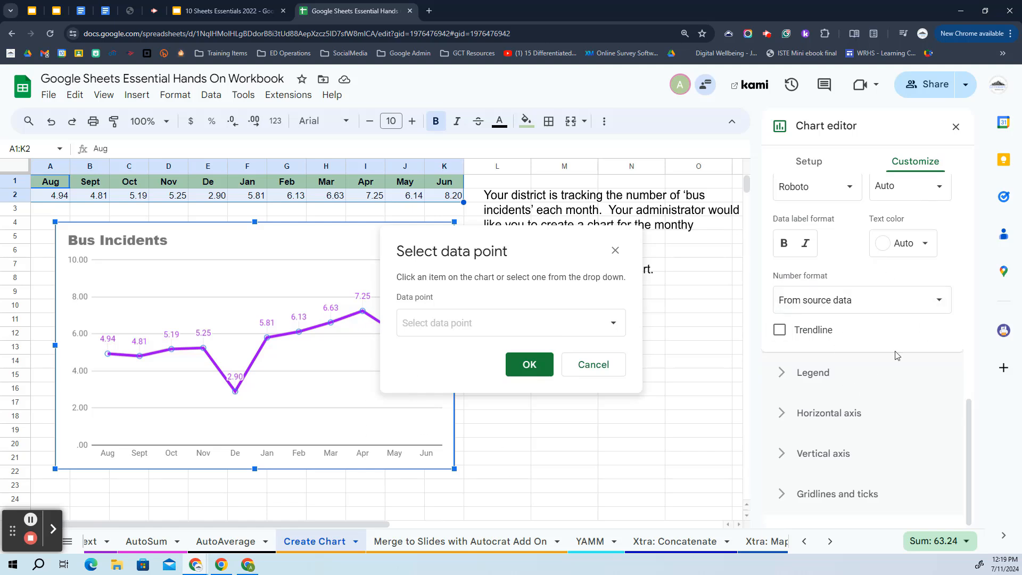
left_click(807, 328)
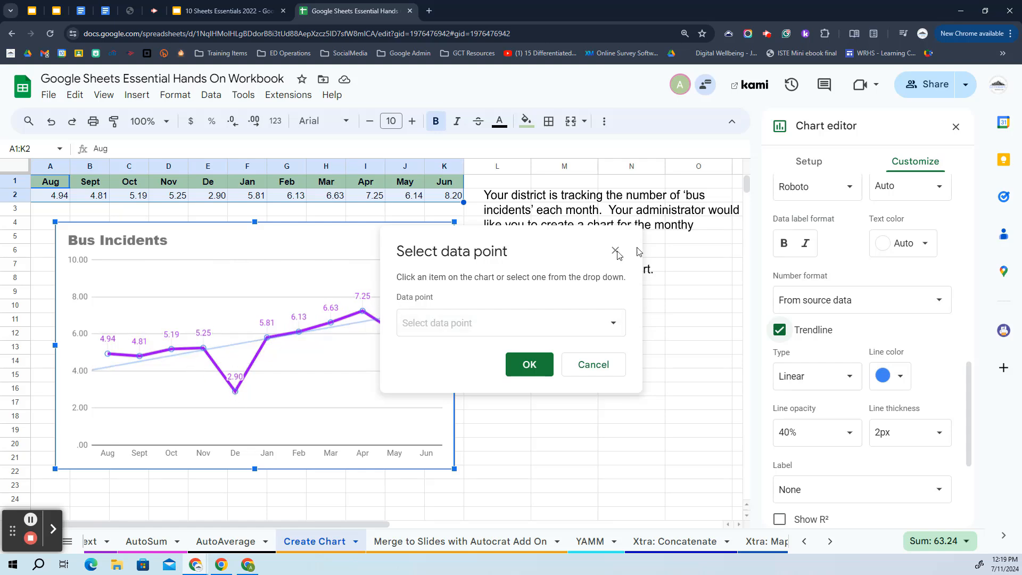
left_click(780, 329)
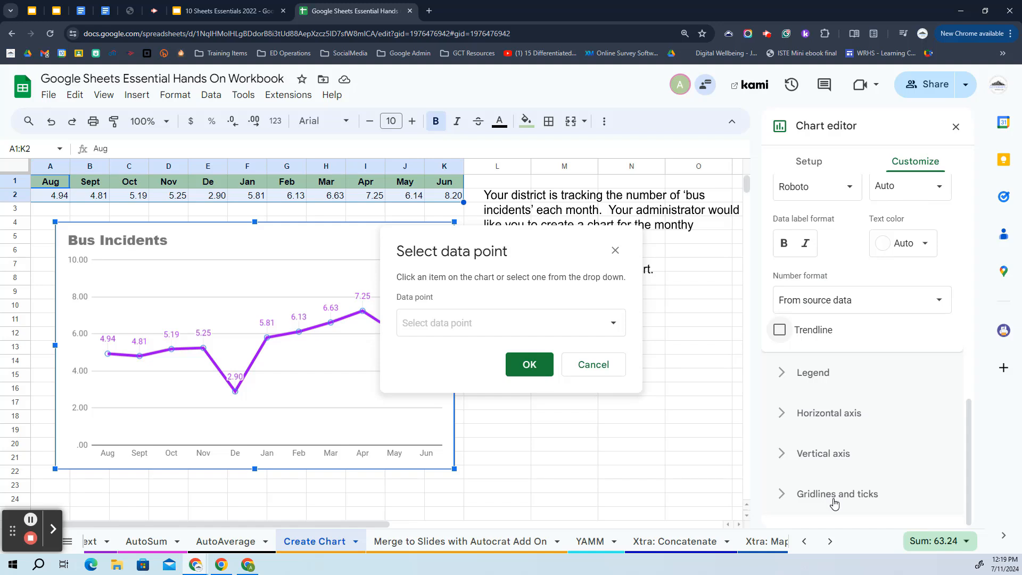
- Dismiss the data point selection without choosing a point and move the Bus Incidents chart to its own sheet
left_click(538, 362)
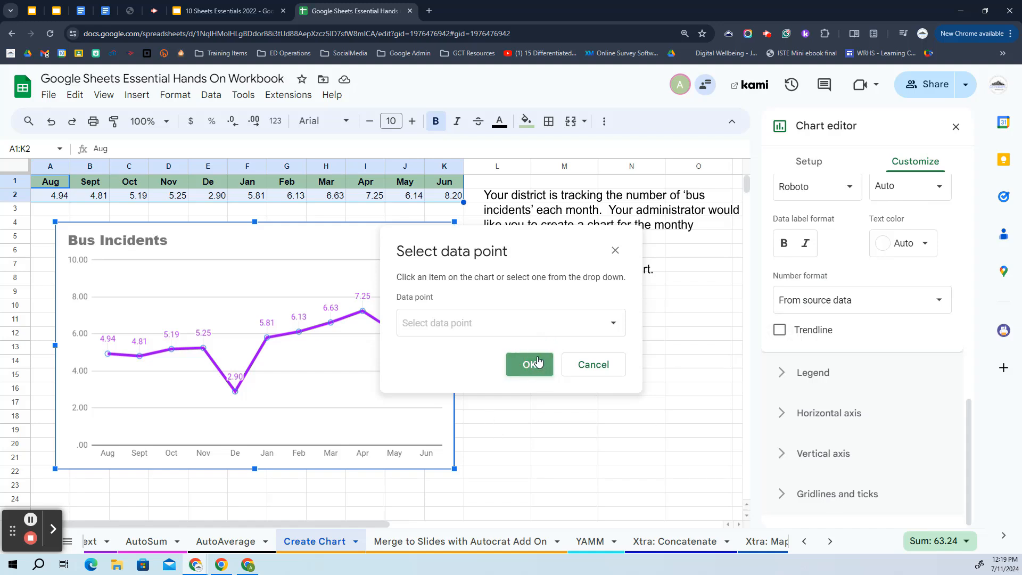
left_click(616, 250)
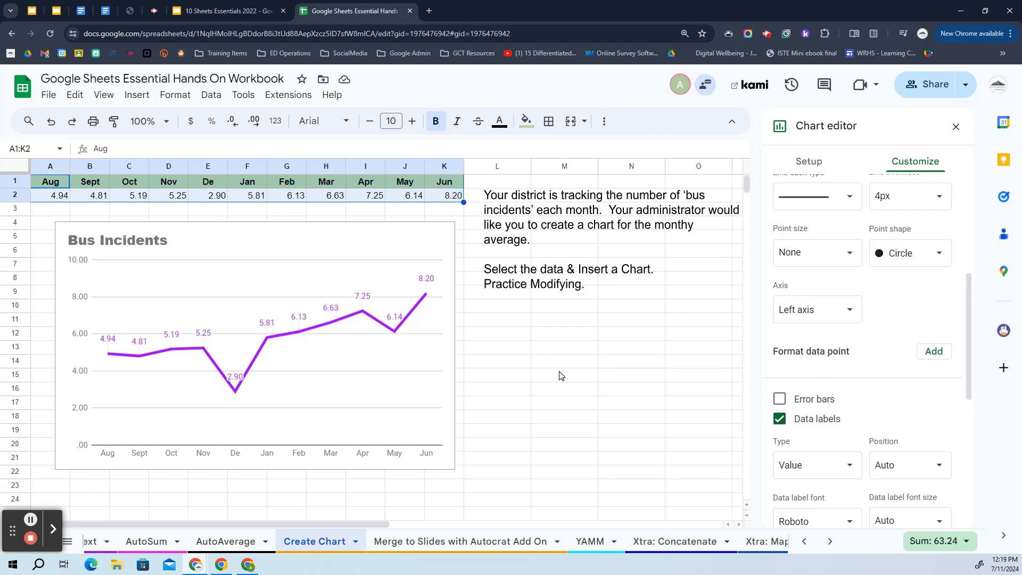
left_click(379, 235)
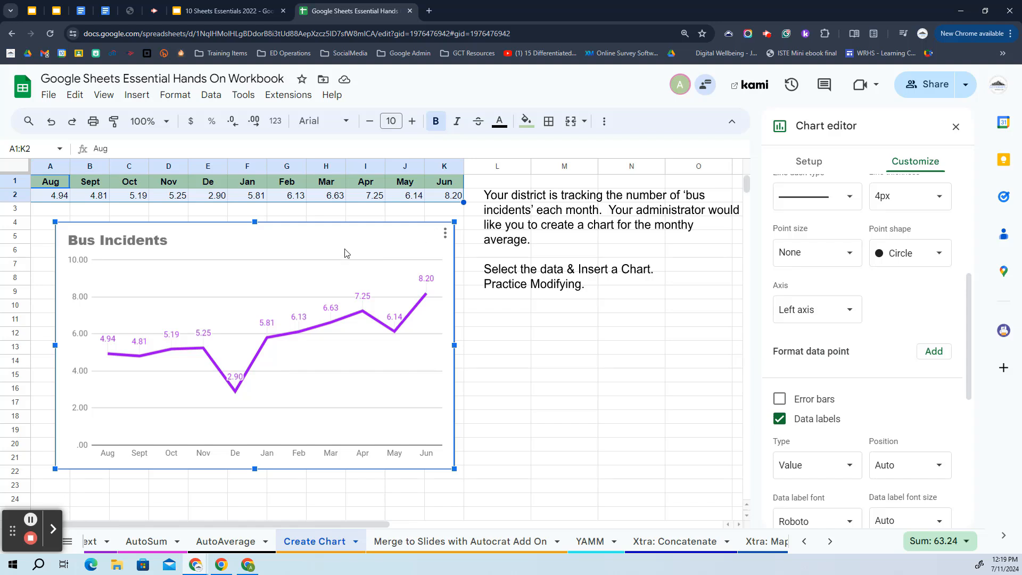
left_click(446, 234)
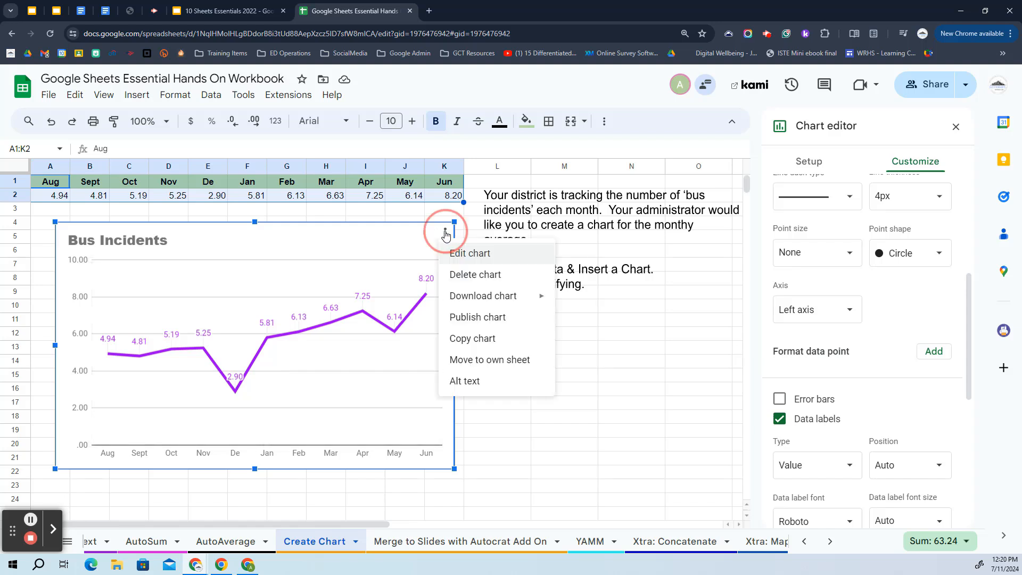
left_click(481, 362)
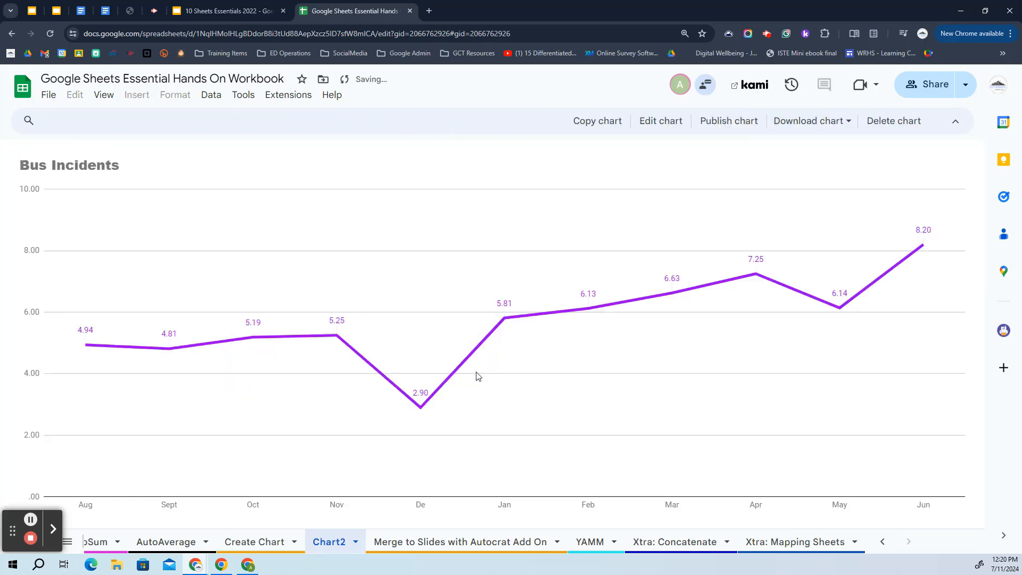